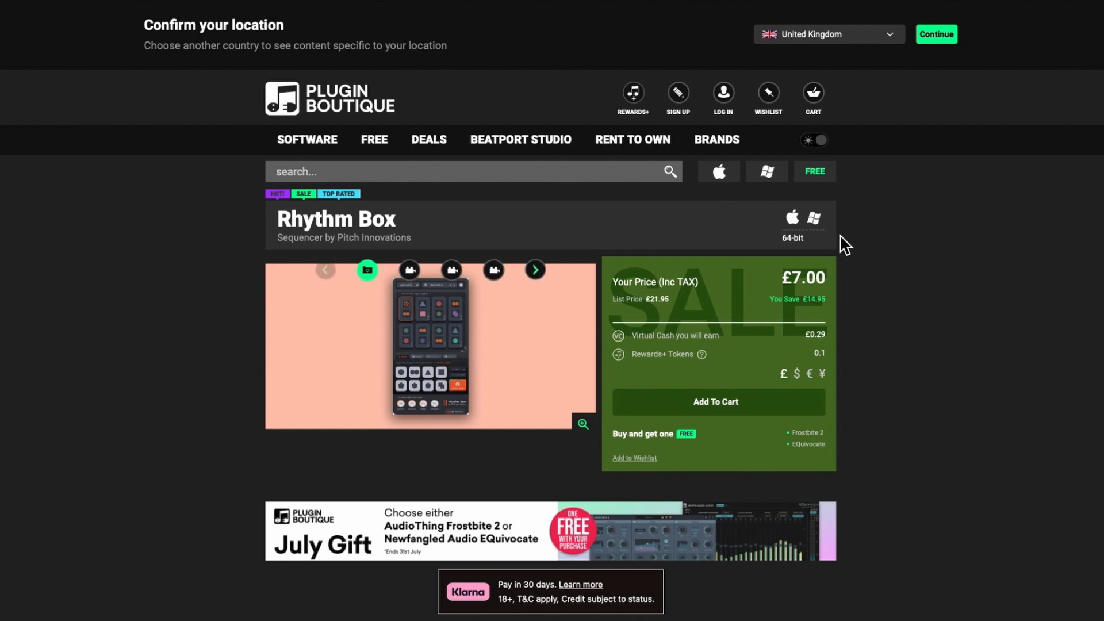
# - View the Frostbite 2 listing on Plugin Boutique and the Frostbite 2 product page on the AudioThing website
pyautogui.click(853, 3)
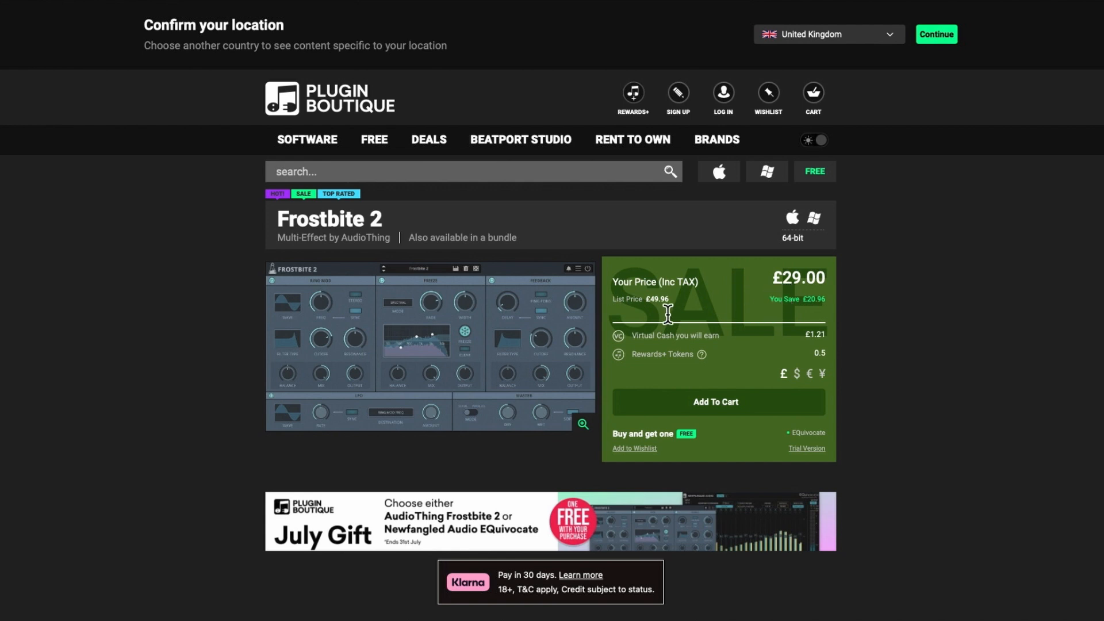
pyautogui.click(249, 4)
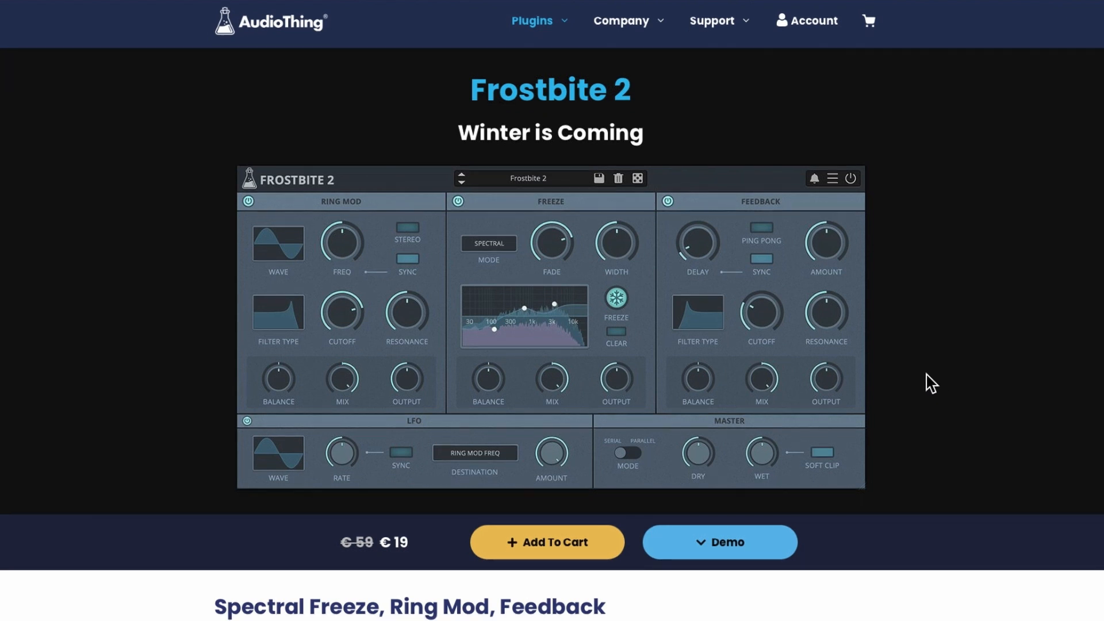
pyautogui.scroll(-1, 929, 382)
pyautogui.scroll(1, 930, 383)
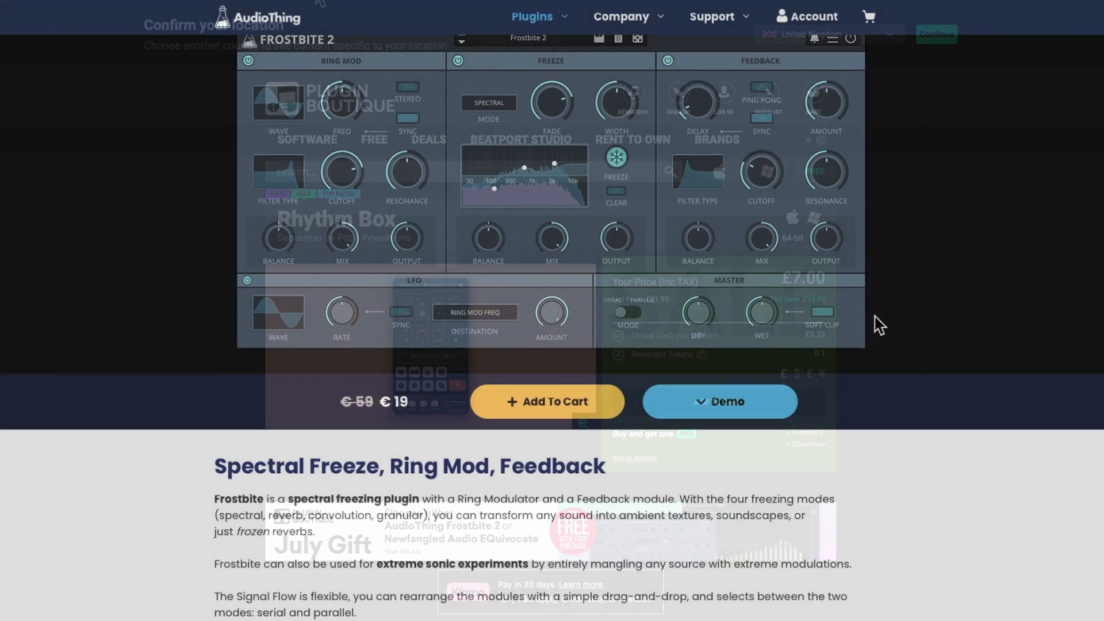
pyautogui.scroll(5, 880, 325)
pyautogui.scroll(-1, 880, 325)
pyautogui.scroll(-1, 880, 321)
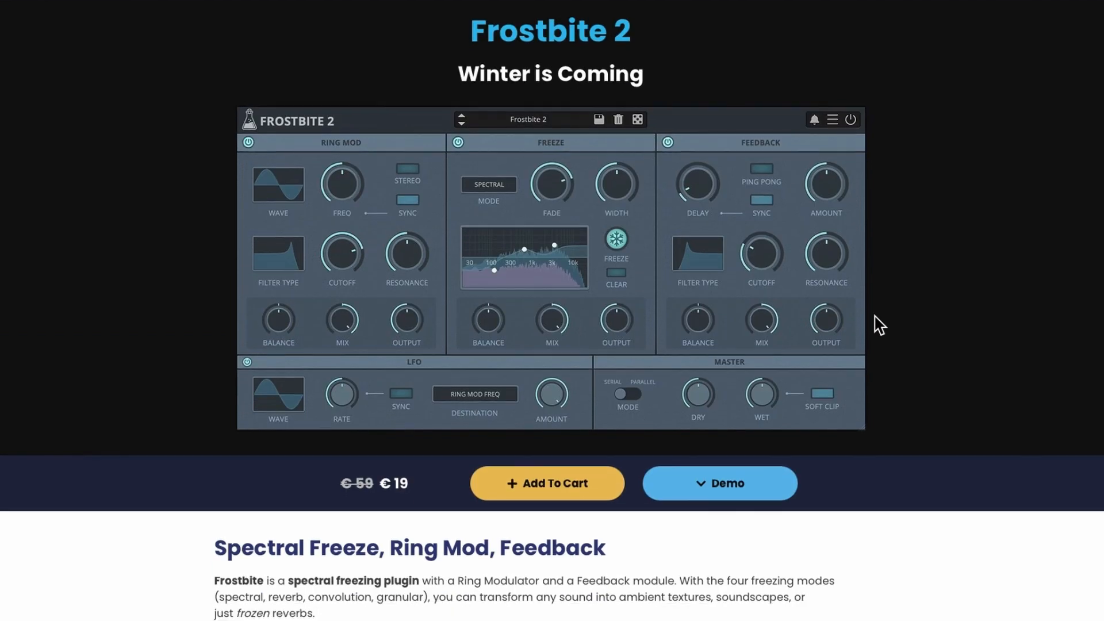
# - Read the Spectral Freeze, Ring Mod, Feedback description on the Frostbite 2 product page
pyautogui.scroll(-3, 873, 351)
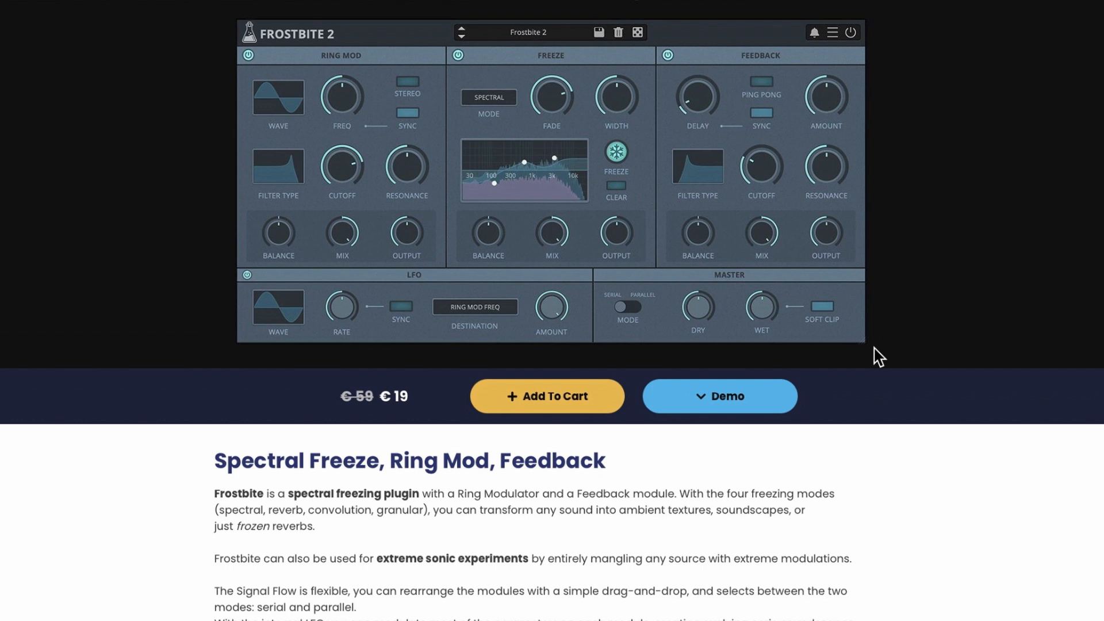
pyautogui.scroll(-1, 880, 390)
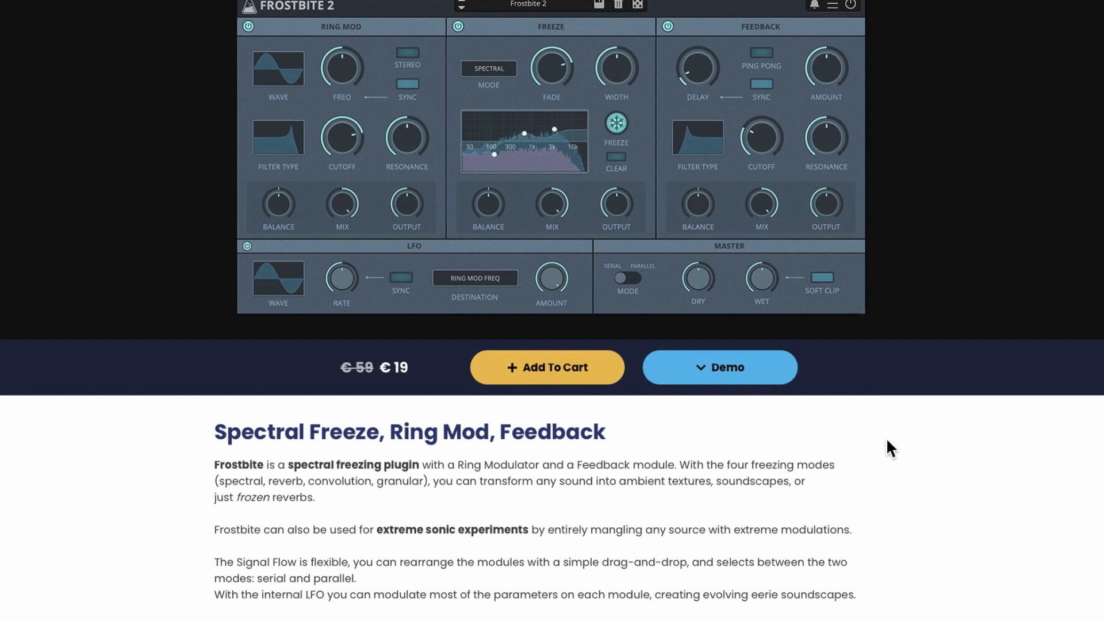
pyautogui.scroll(-1, 888, 441)
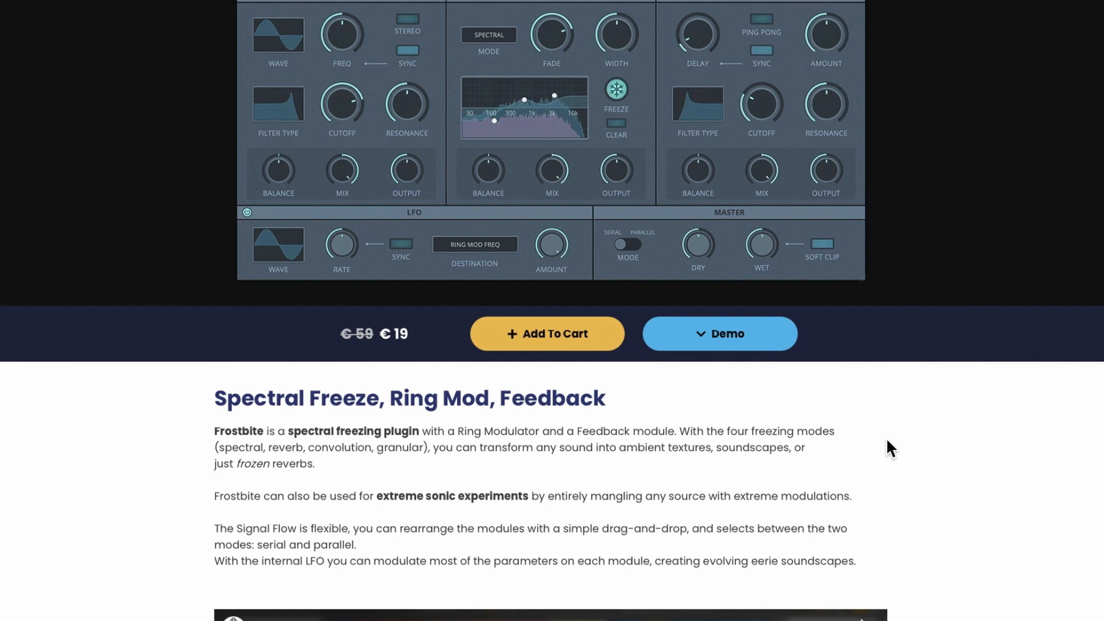
pyautogui.scroll(-1, 888, 442)
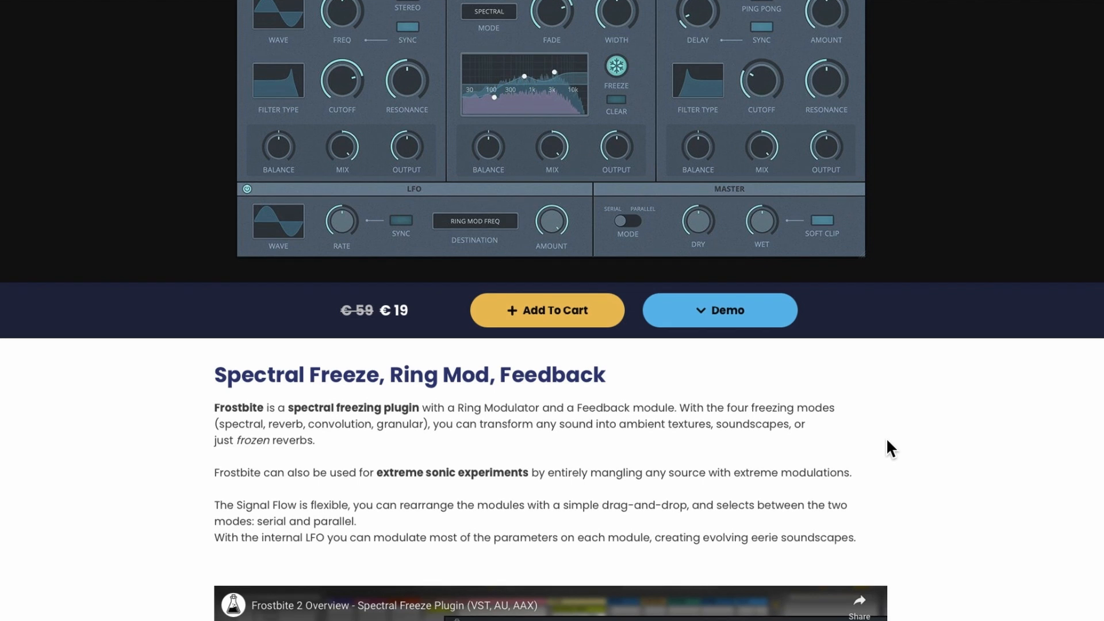
pyautogui.scroll(-1, 887, 440)
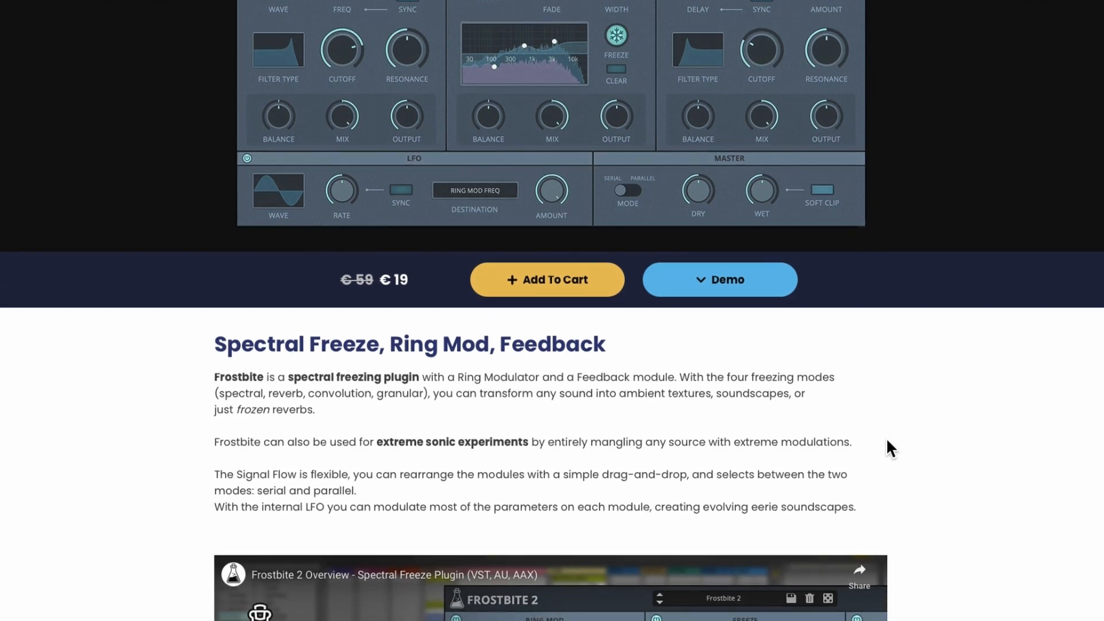
pyautogui.scroll(-1, 890, 447)
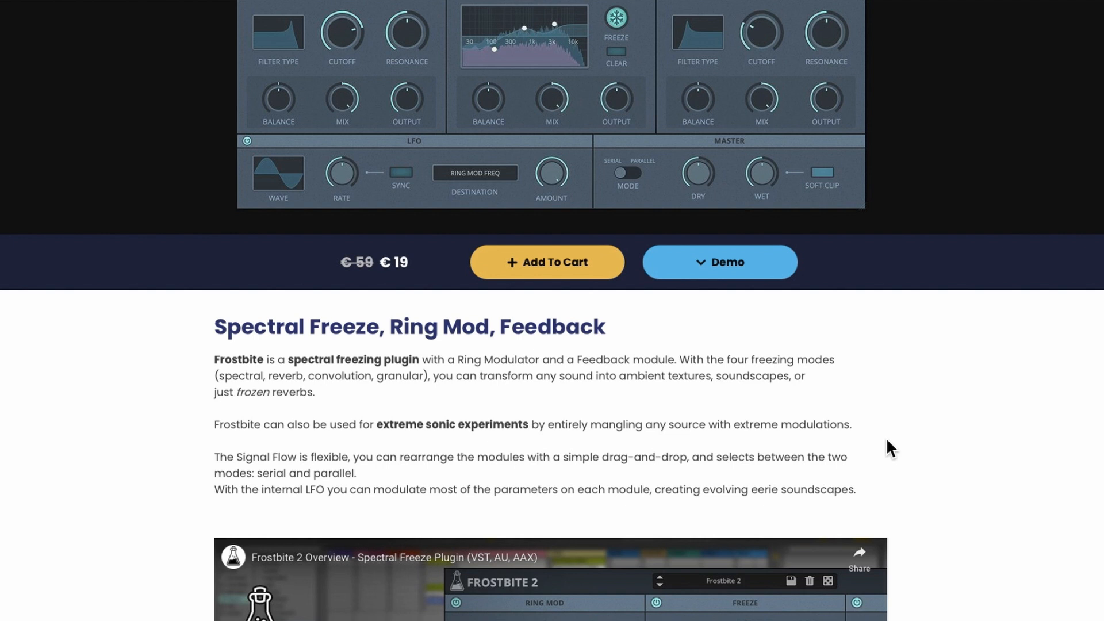
pyautogui.scroll(-2, 888, 441)
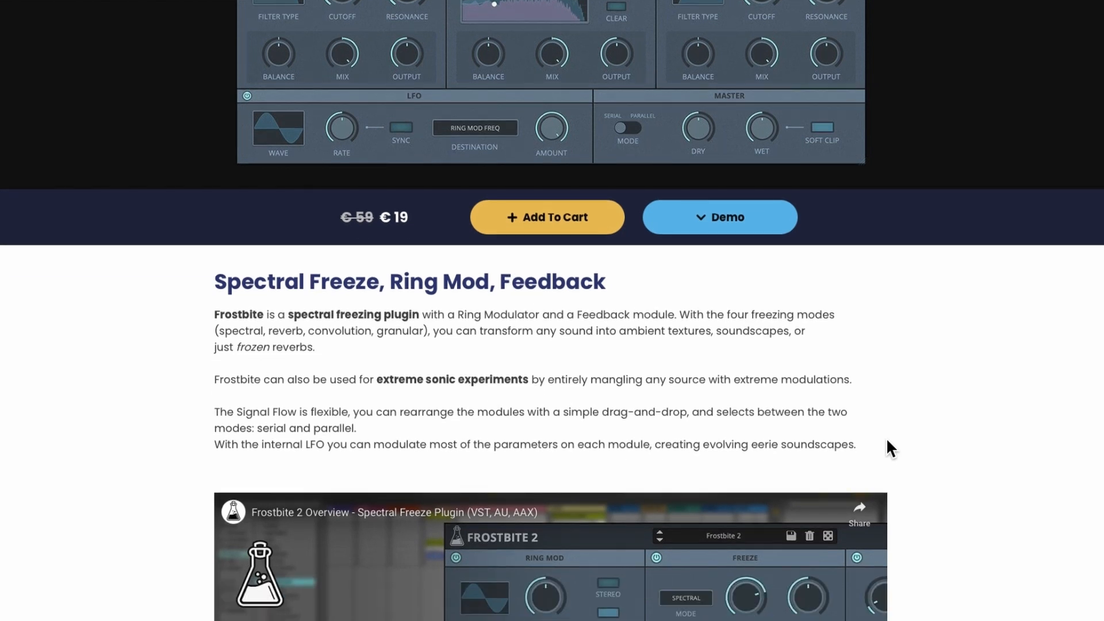
pyautogui.scroll(-1, 890, 448)
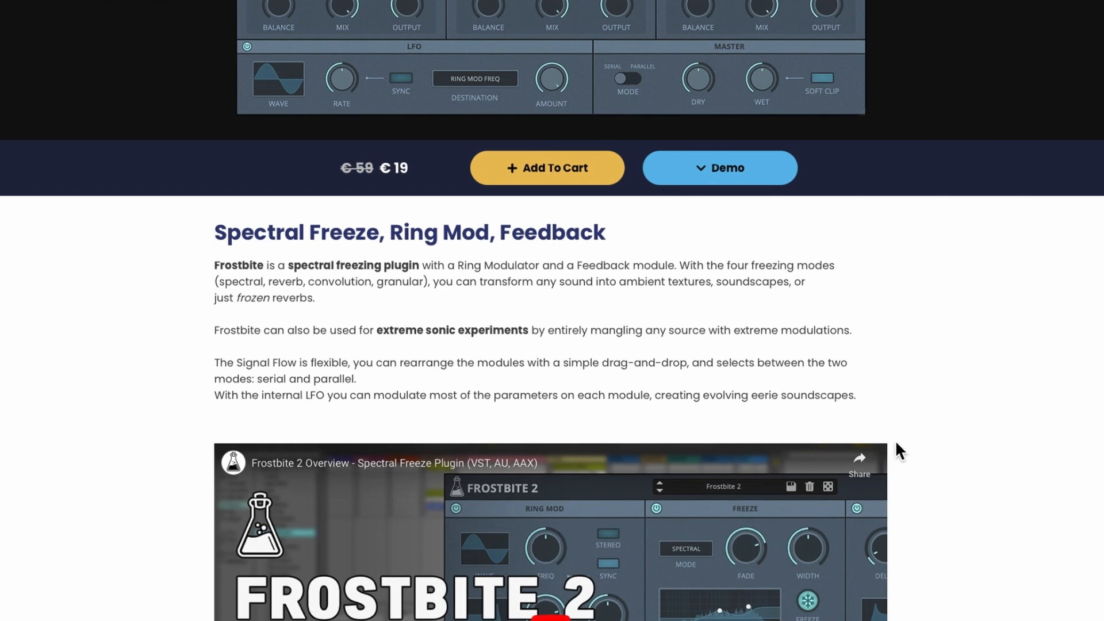
# - Play part of the Frostbite Demo Piano track in the embedded SoundCloud playlist below the overview video, and pause it
pyautogui.scroll(-5, 897, 444)
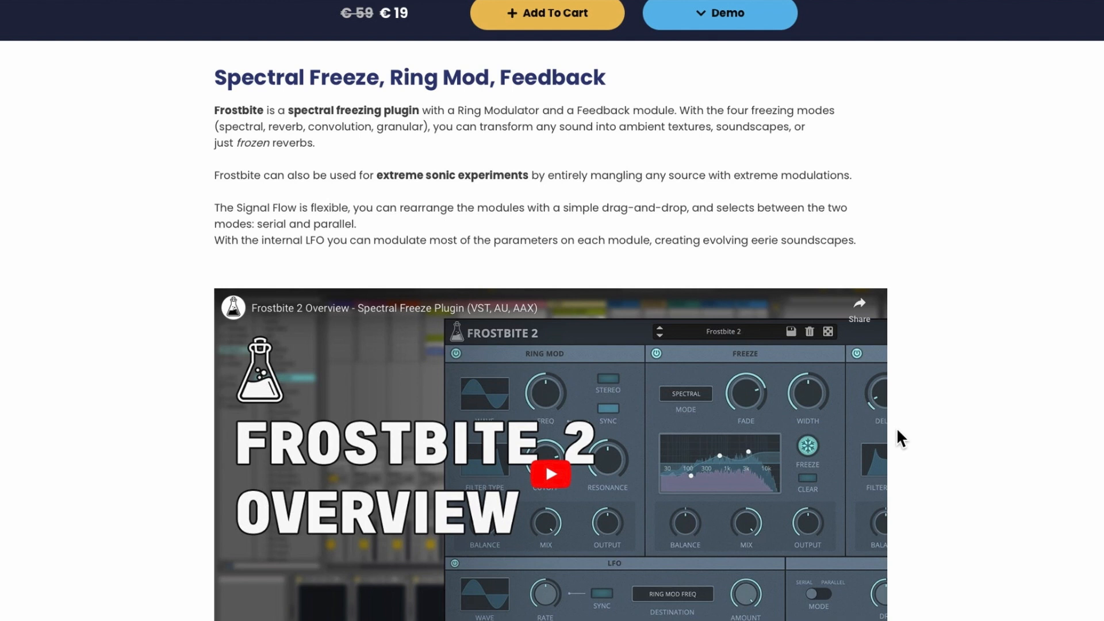
pyautogui.scroll(-5, 898, 430)
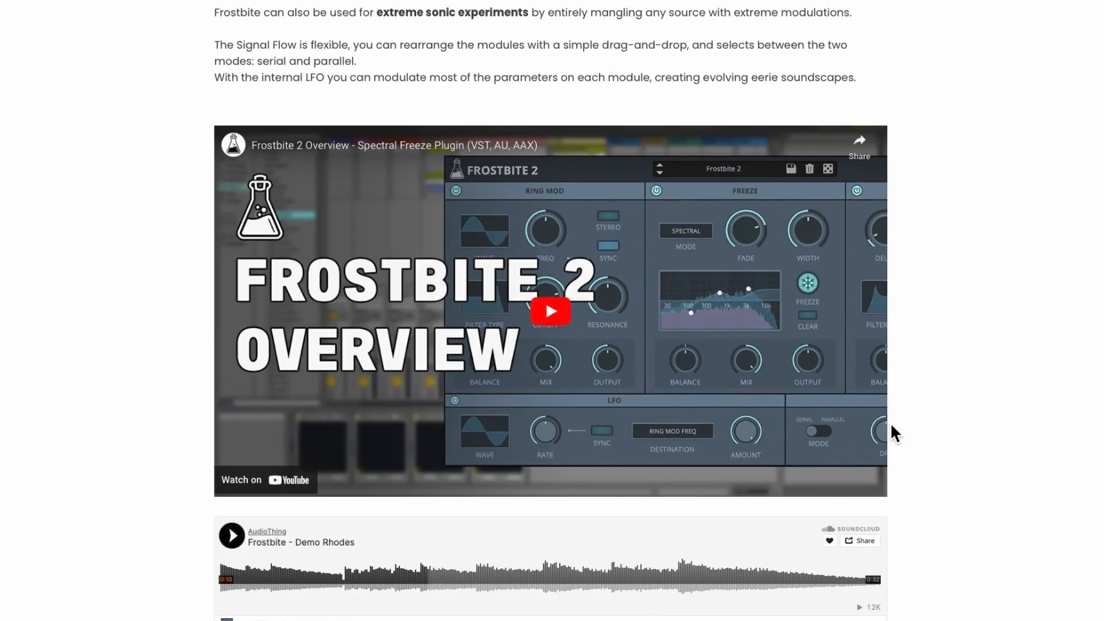
pyautogui.scroll(-4, 892, 427)
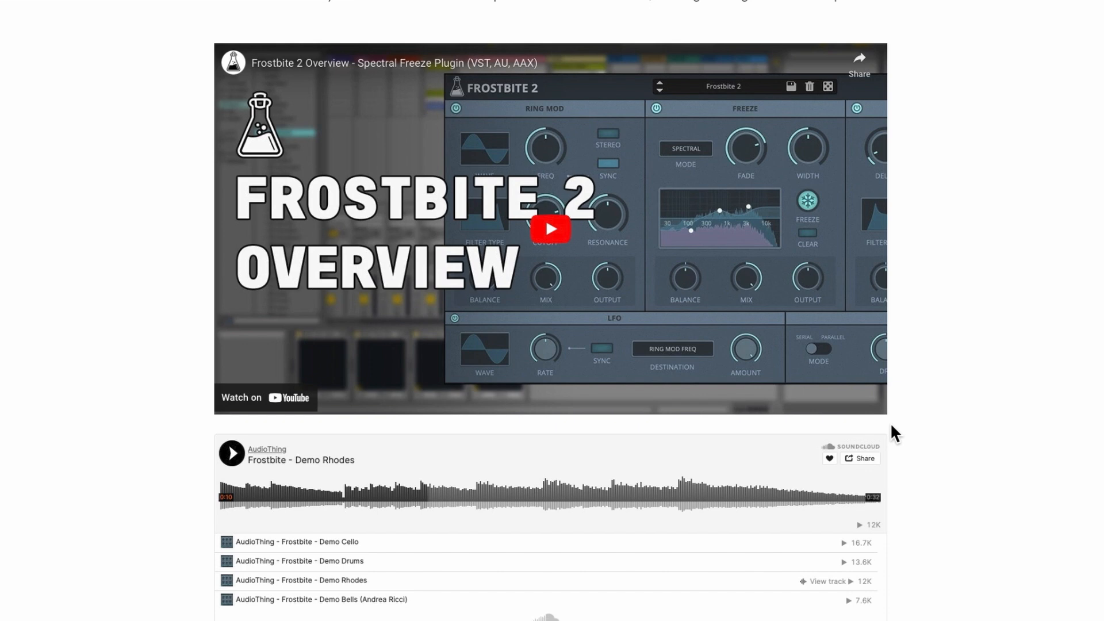
pyautogui.scroll(-5, 892, 427)
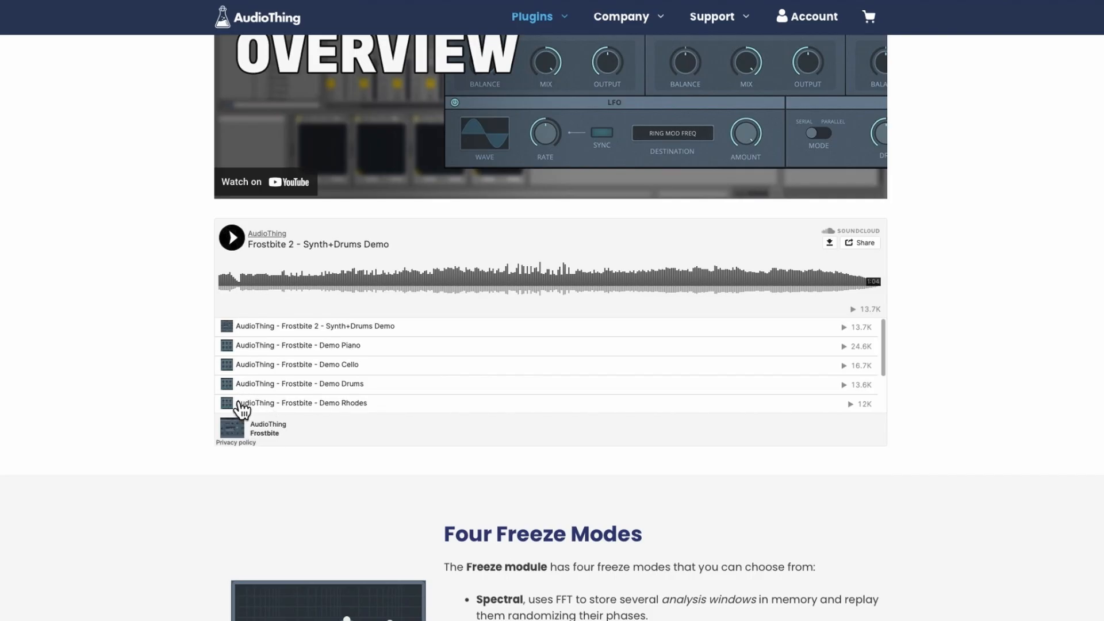
pyautogui.click(228, 348)
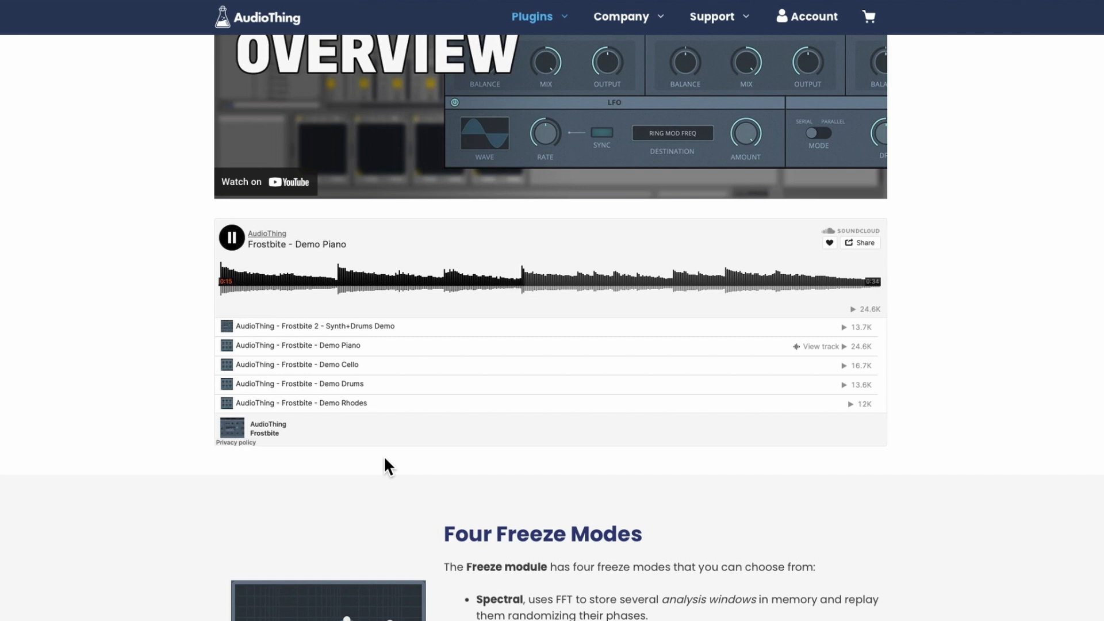
pyautogui.click(232, 237)
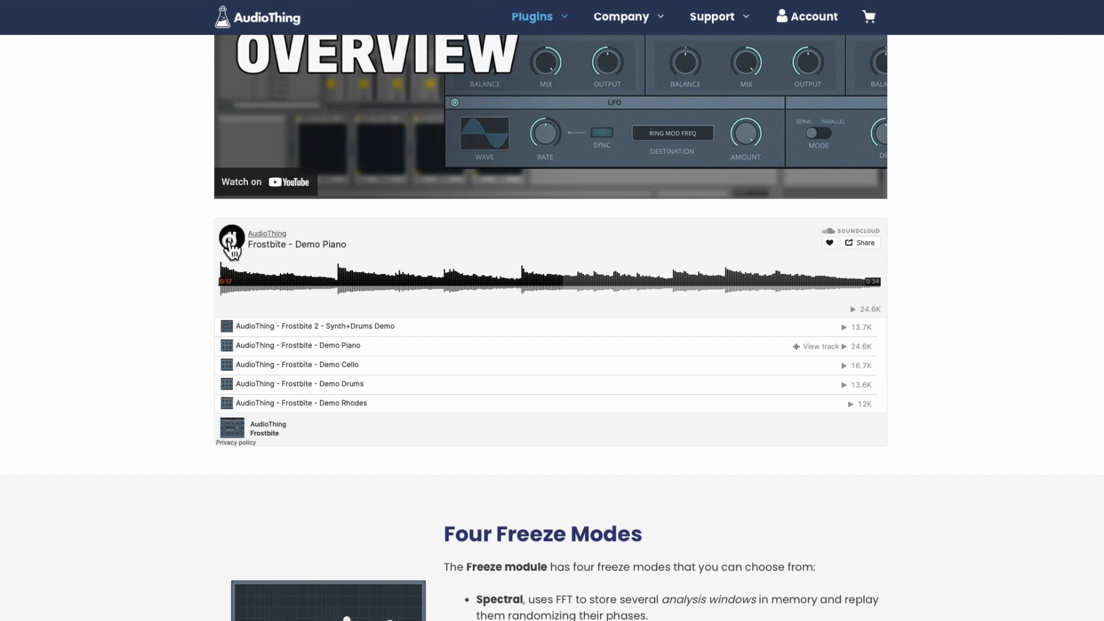
# - Play part of the Demo Cello and Demo Drums tracks in the SoundCloud playlist, pausing each one
pyautogui.click(230, 368)
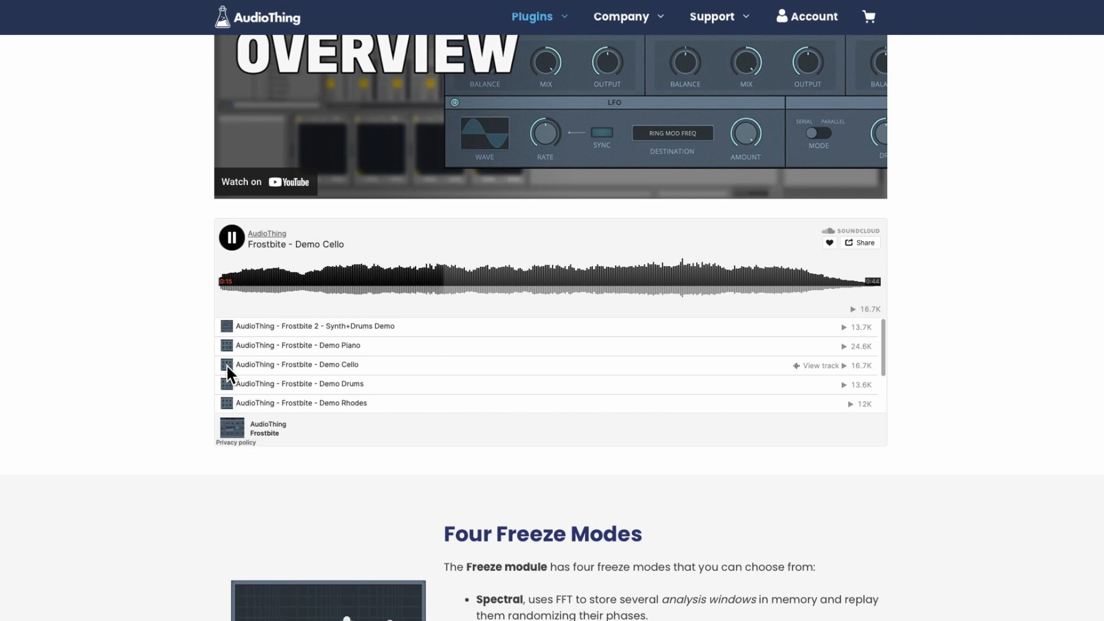
pyautogui.click(233, 239)
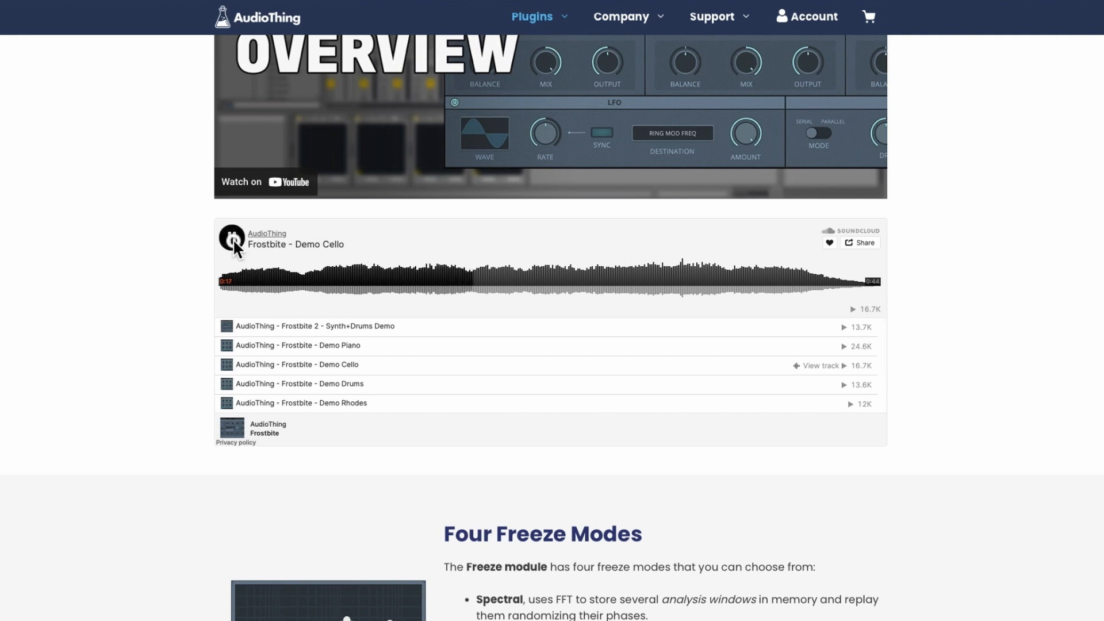
pyautogui.click(228, 384)
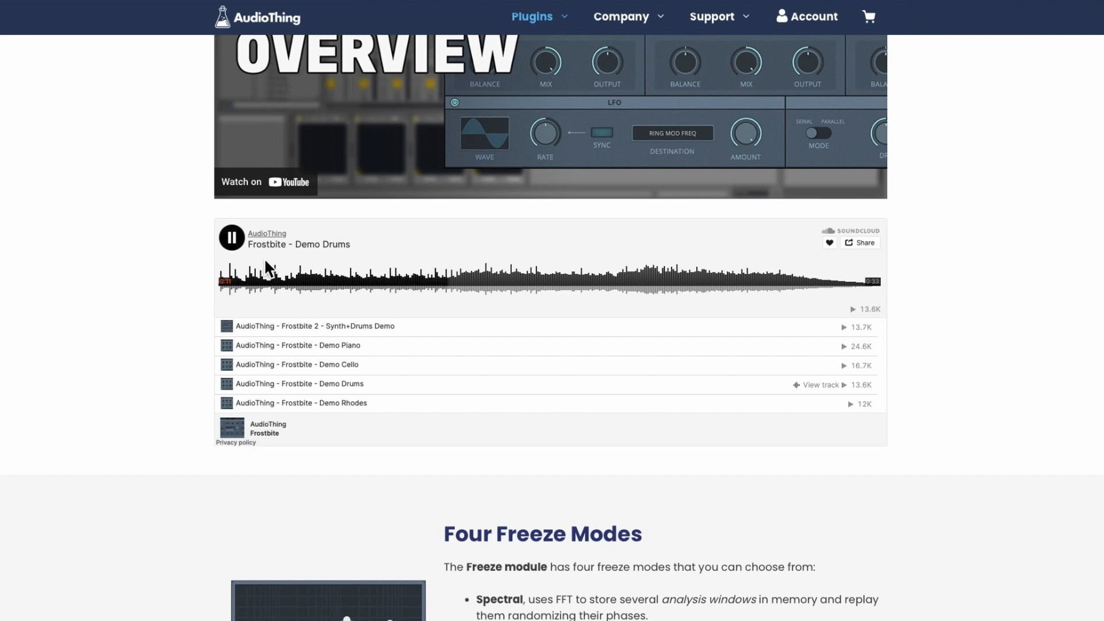
pyautogui.click(232, 237)
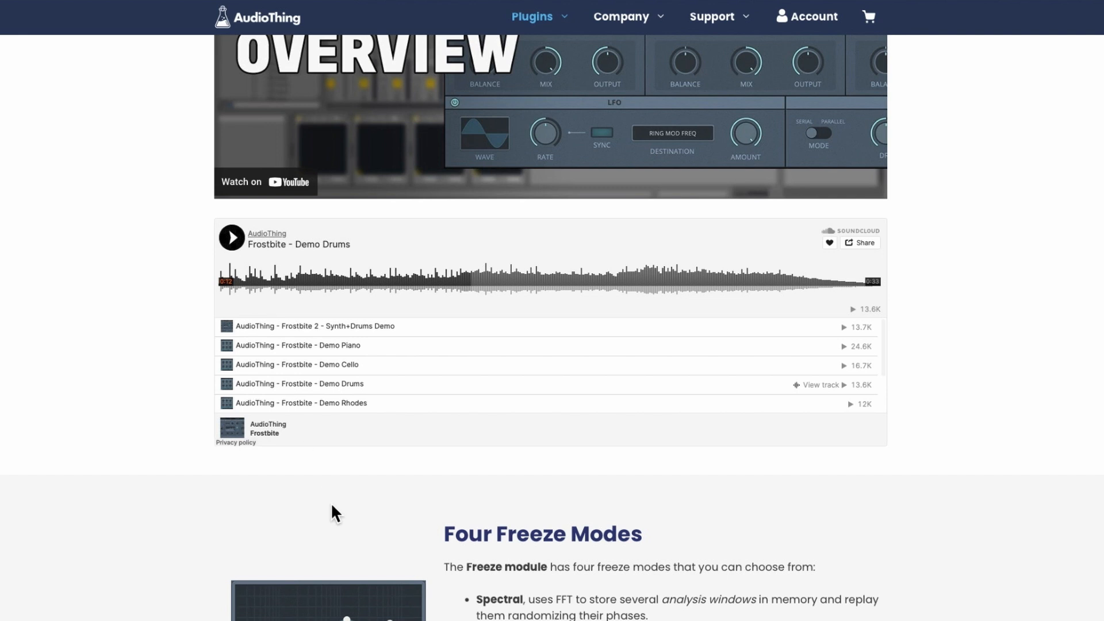
# - Play part of the Demo Rhodes track and of the Demo Bells track at the end of the SoundCloud playlist
pyautogui.click(228, 405)
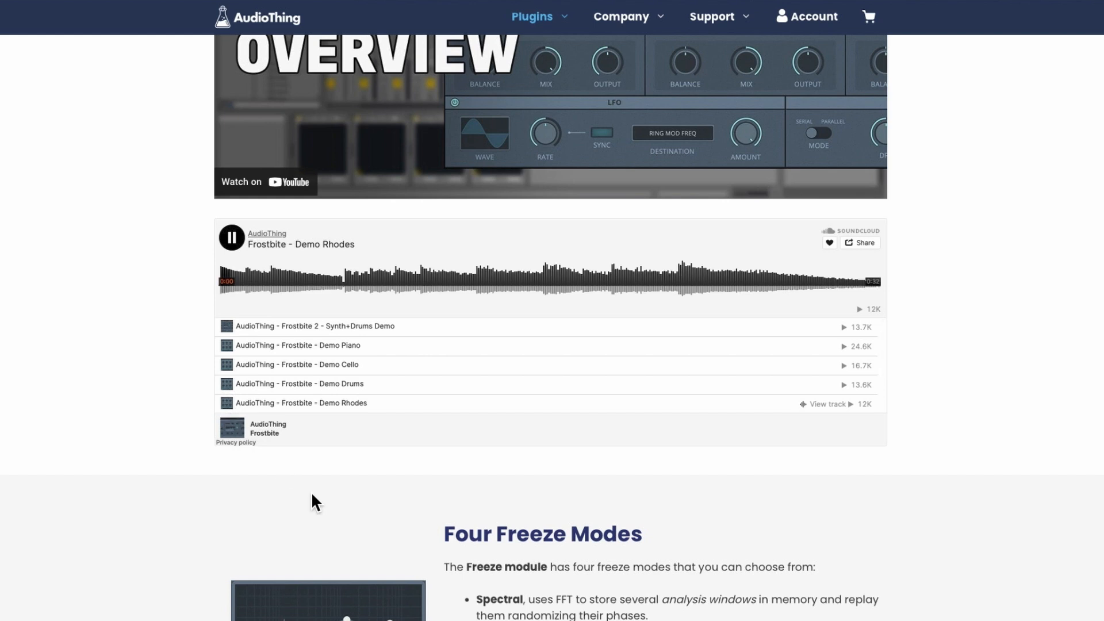
pyautogui.scroll(-2, 761, 340)
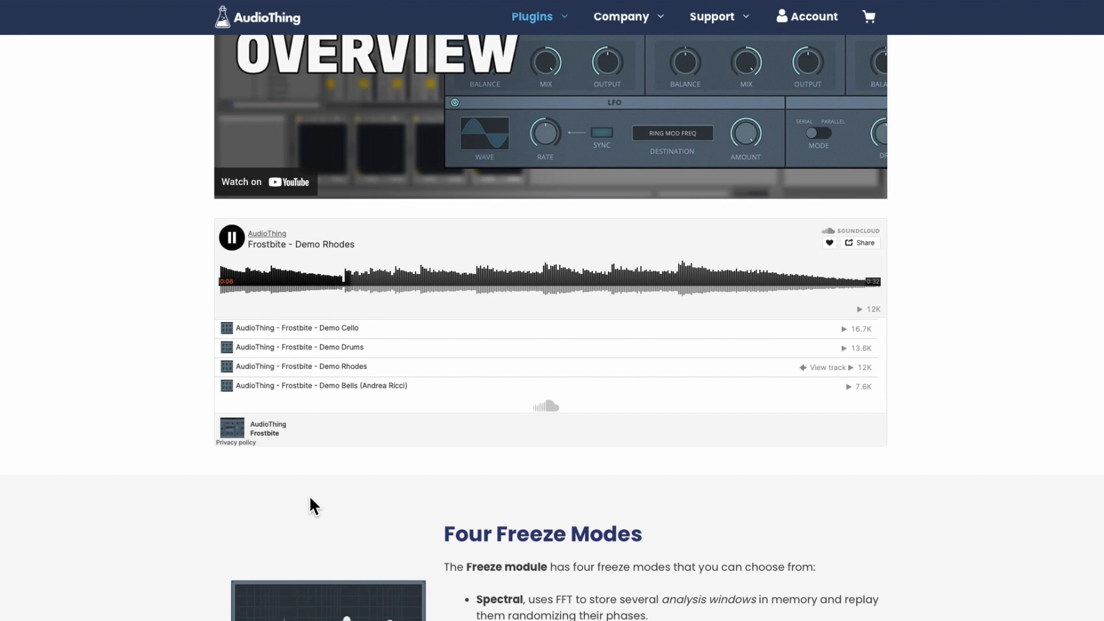
pyautogui.scroll(-1, 405, 374)
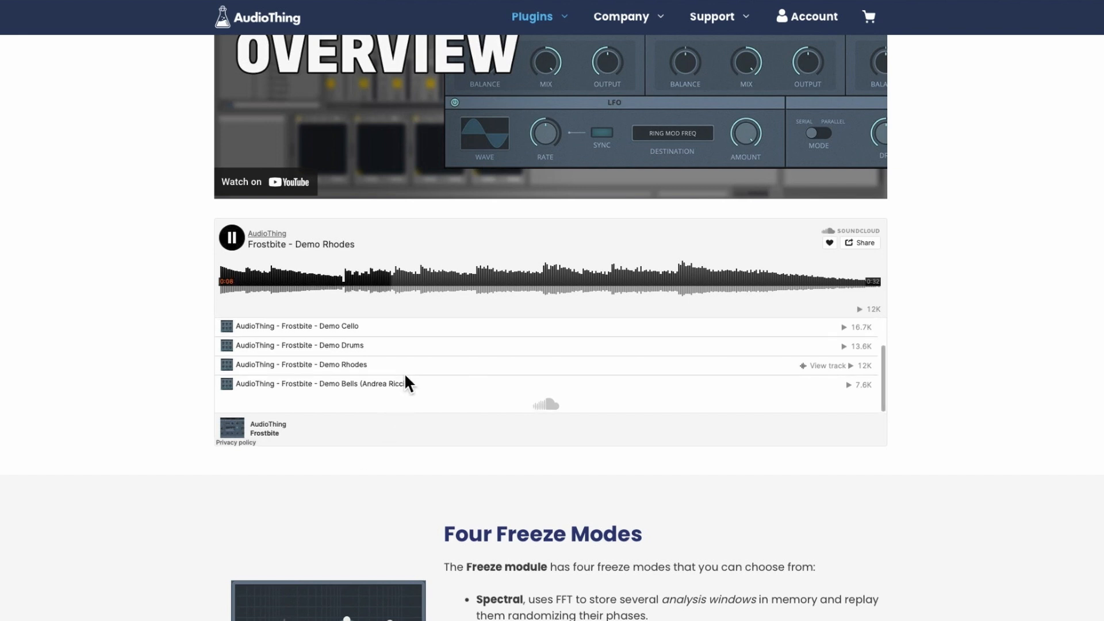
pyautogui.scroll(2, 405, 380)
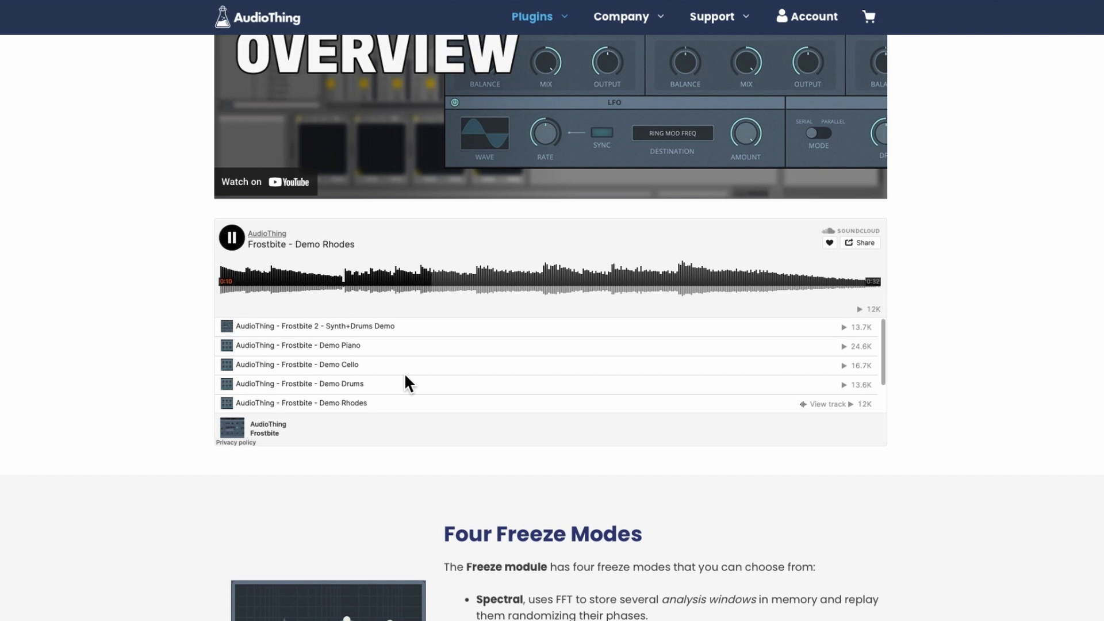
pyautogui.scroll(-2, 405, 377)
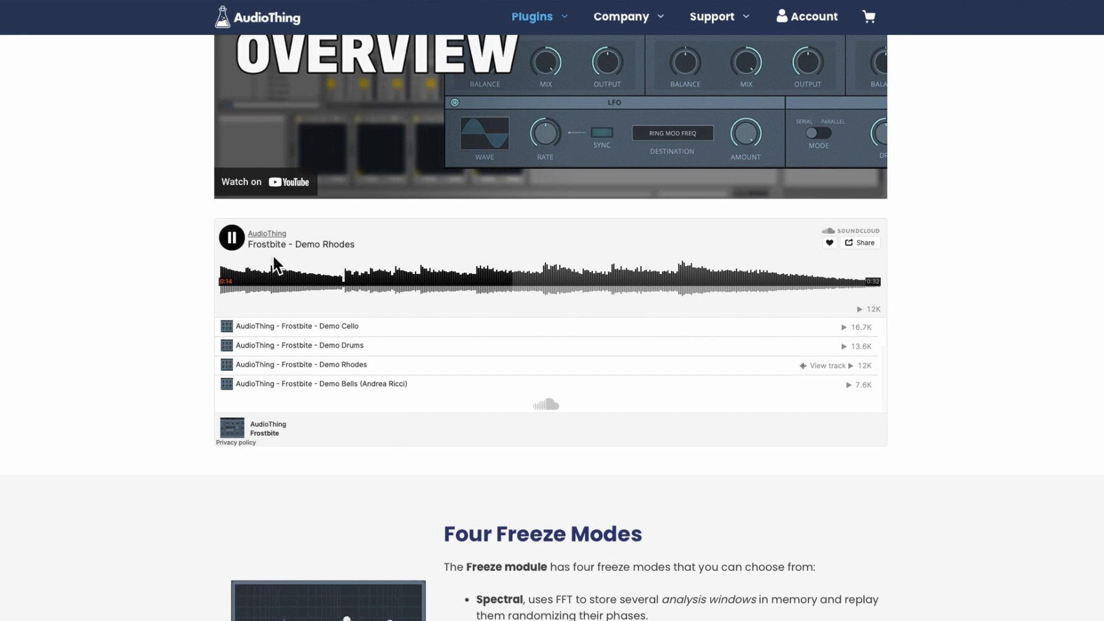
pyautogui.click(796, 376)
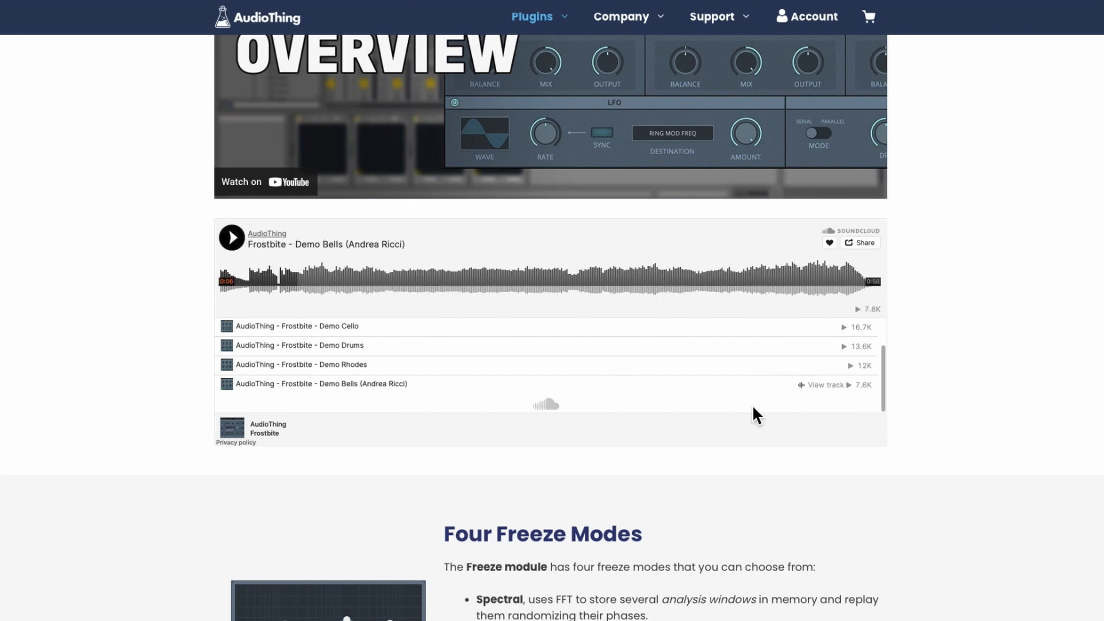
# - Examine the Four Freeze Modes, Drag and Drop, Frostbite 2 Demo, Specifications and System Requirements sections of the product page
pyautogui.scroll(-1, 905, 402)
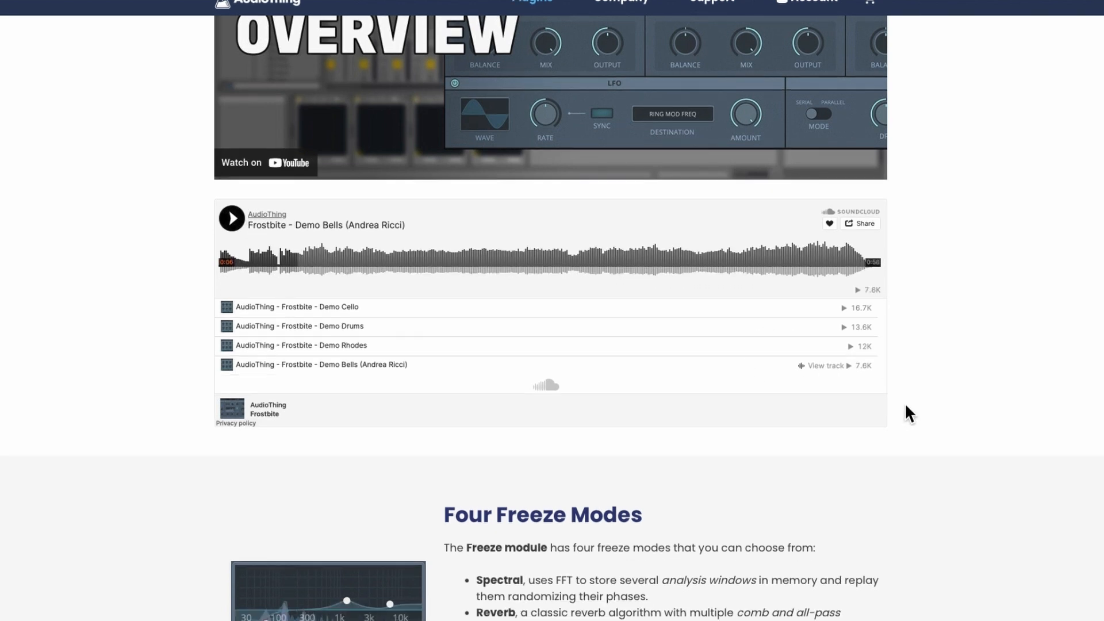
pyautogui.scroll(-6, 906, 405)
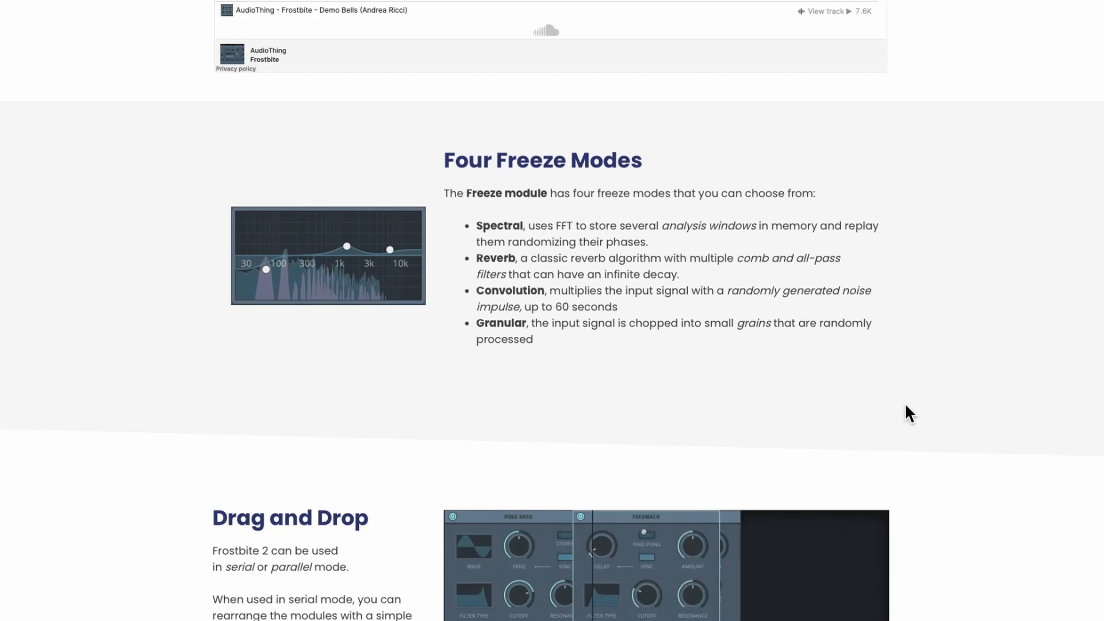
pyautogui.scroll(-2, 927, 388)
pyautogui.scroll(-5, 929, 387)
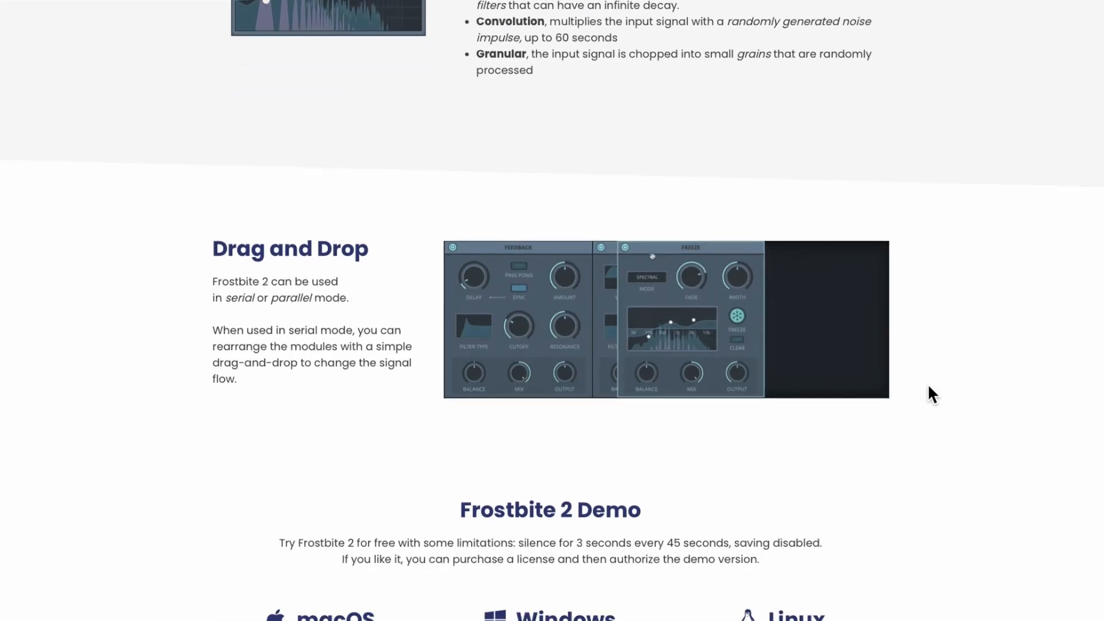
pyautogui.scroll(-3, 929, 387)
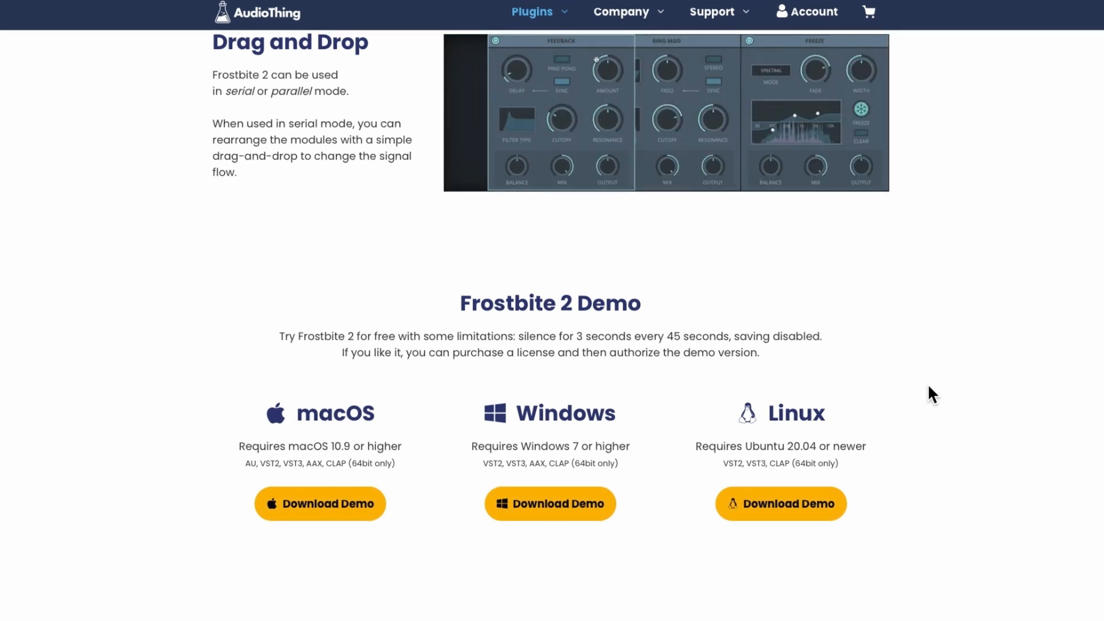
pyautogui.scroll(-1, 923, 394)
pyautogui.scroll(-6, 924, 394)
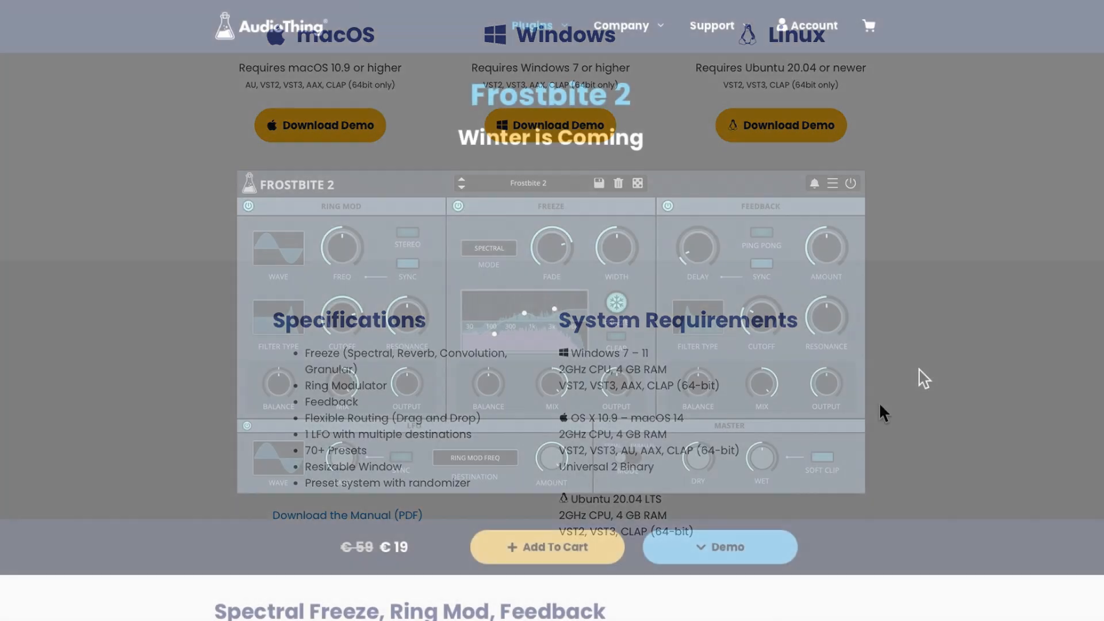
pyautogui.scroll(-2, 920, 374)
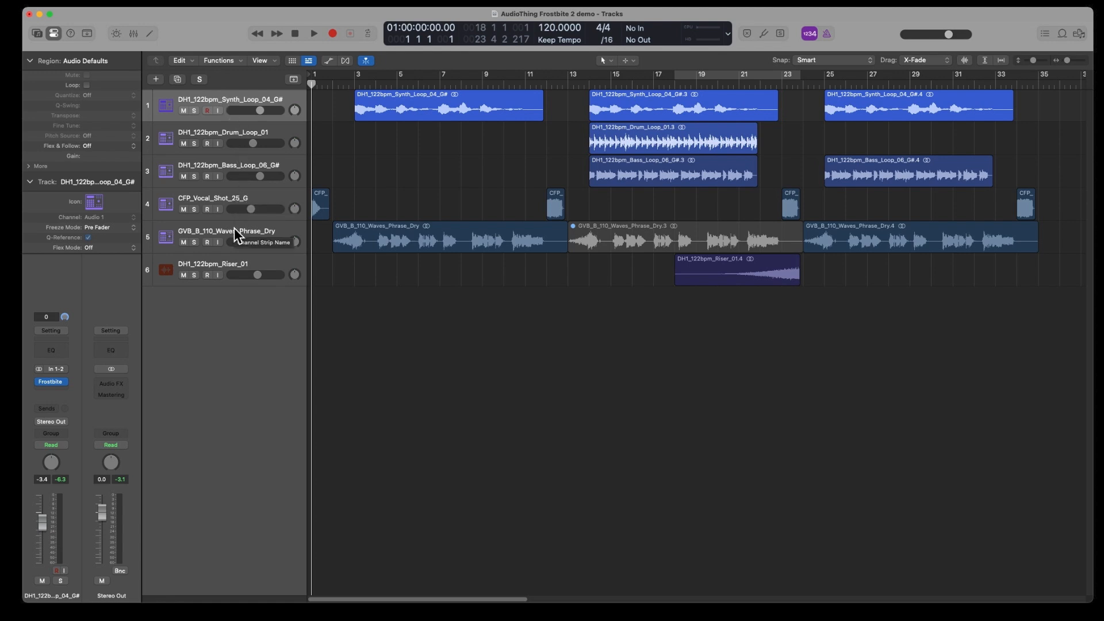
# - In the Logic Pro project, open the Frostbite plug-in on the DH1_122bpm_Synth_Loop_04_G# track
pyautogui.click(50, 382)
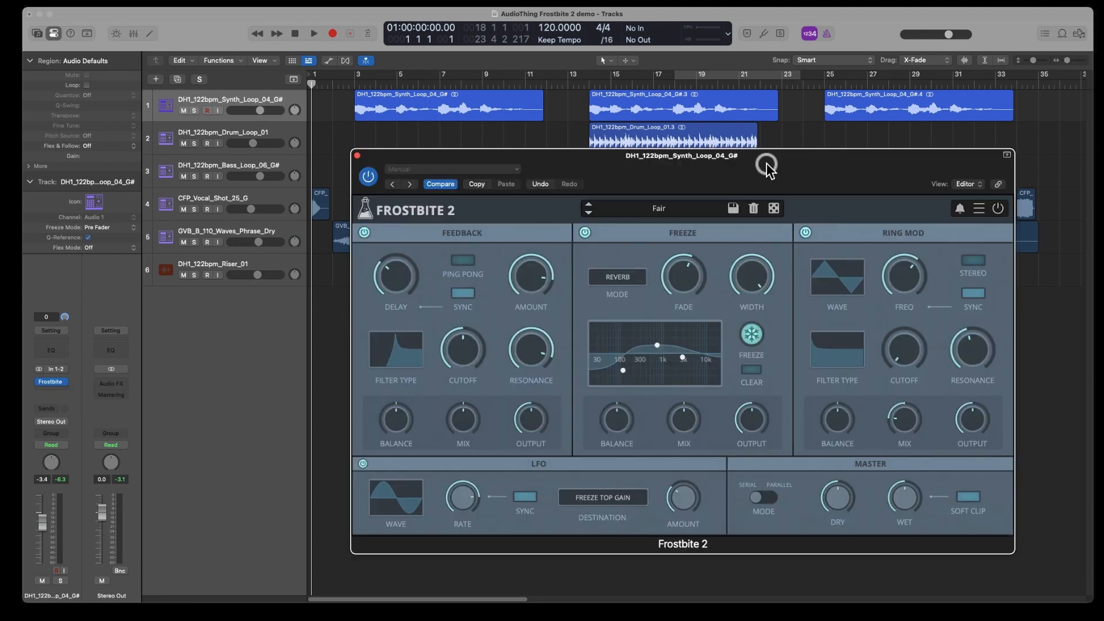
# - Turn the Feedback, Freeze and Ring Mod sections off, and turn all three back on
pyautogui.moveTo(736, 154); pyautogui.dragTo(736, 169)
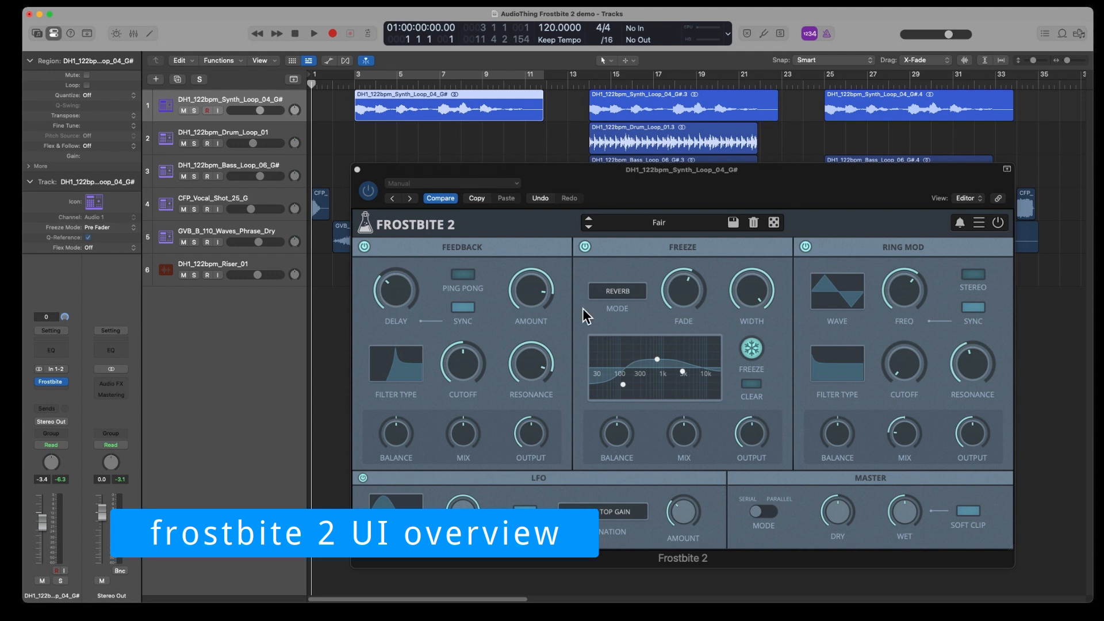
pyautogui.moveTo(537, 247)
pyautogui.mouseDown()
pyautogui.moveTo(765, 257)
pyautogui.moveTo(525, 253)
pyautogui.mouseUp()
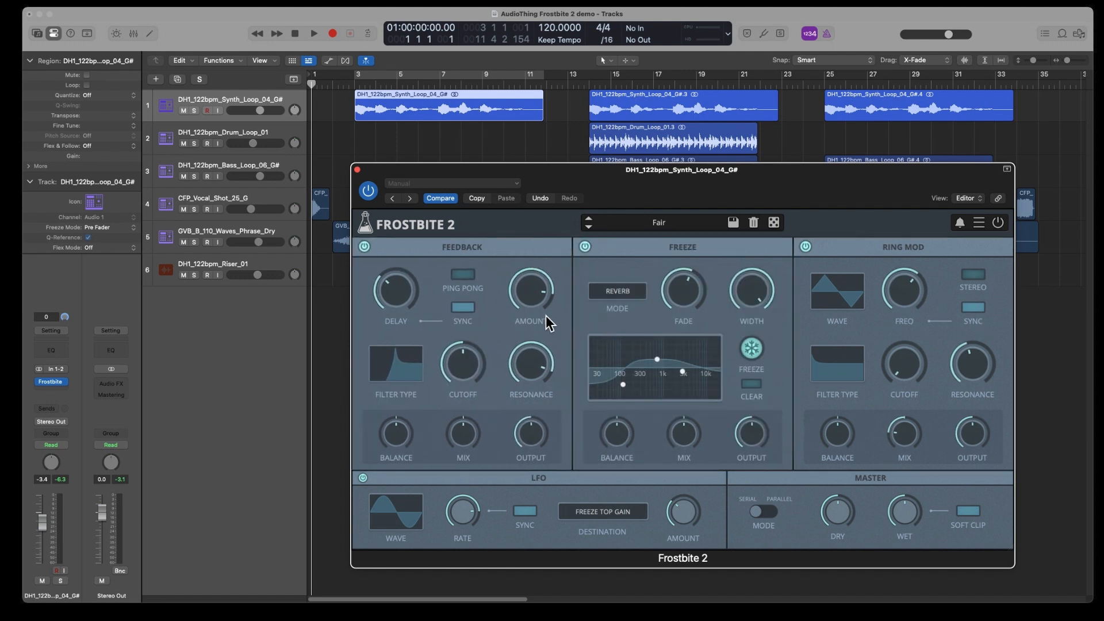
pyautogui.click(363, 246)
pyautogui.click(585, 246)
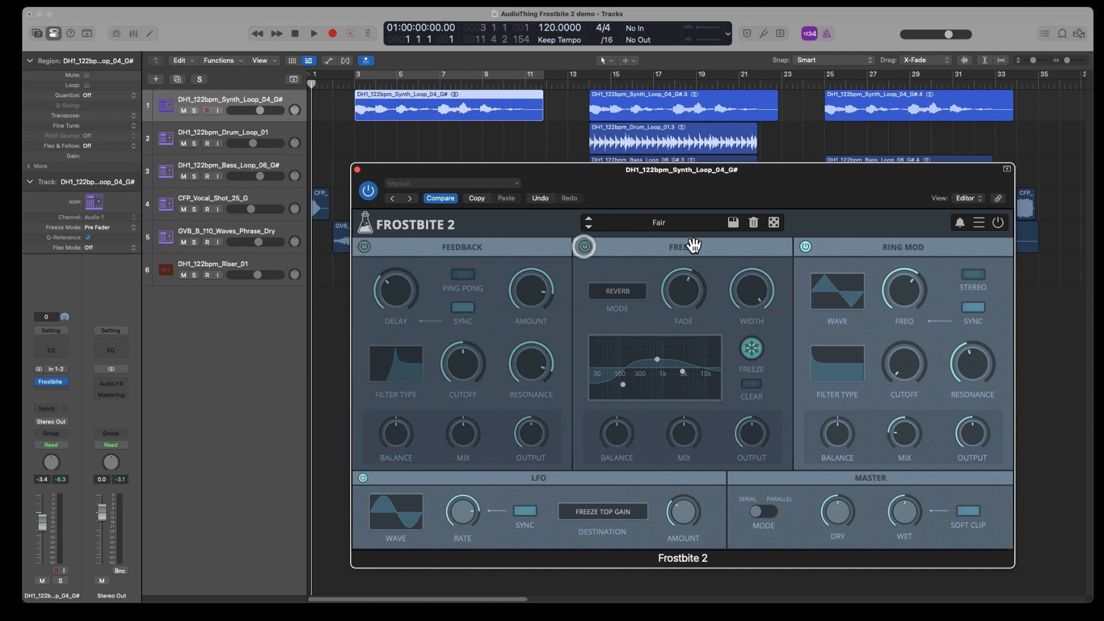
pyautogui.click(805, 248)
pyautogui.click(806, 248)
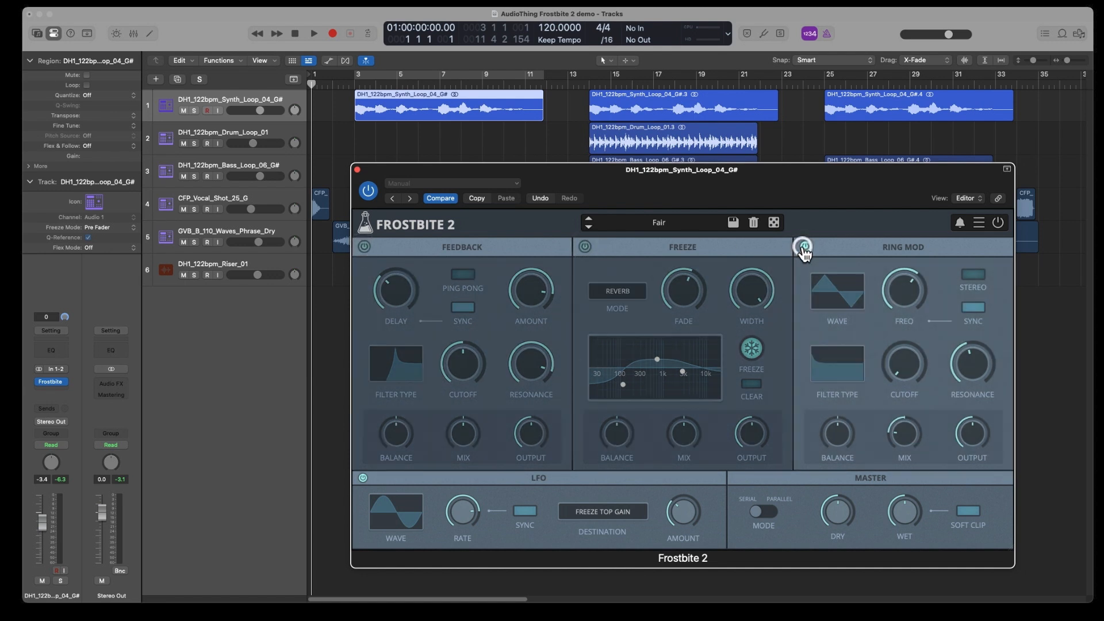
pyautogui.click(584, 247)
pyautogui.click(365, 246)
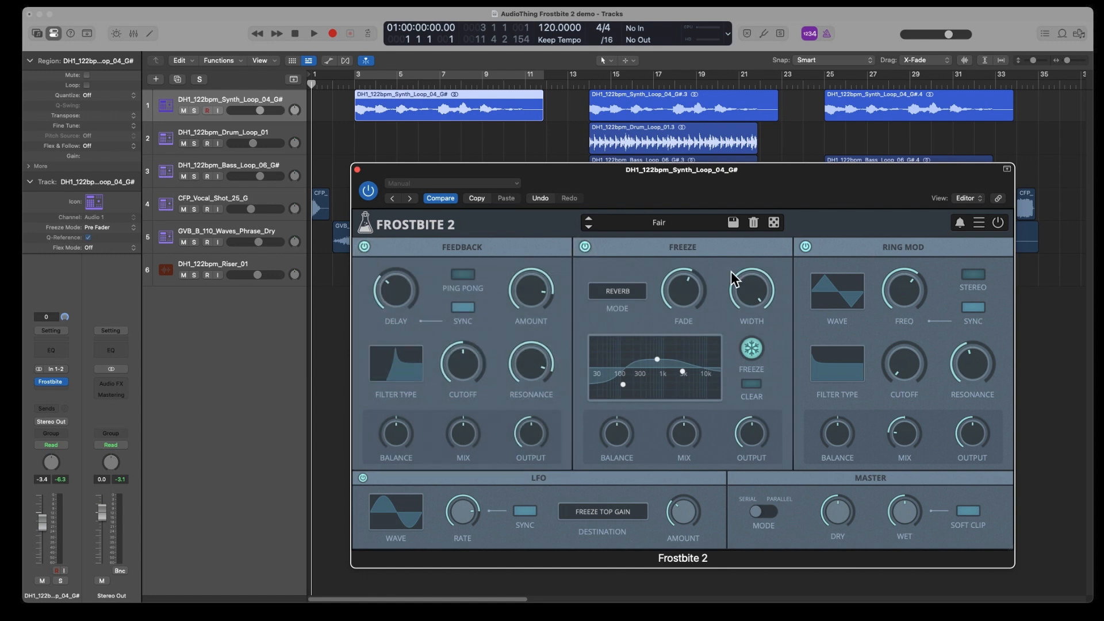
# - Examine Frostbite's settings menu and news notifications, toggling the plug-in's bypass on and off in between
pyautogui.click(979, 227)
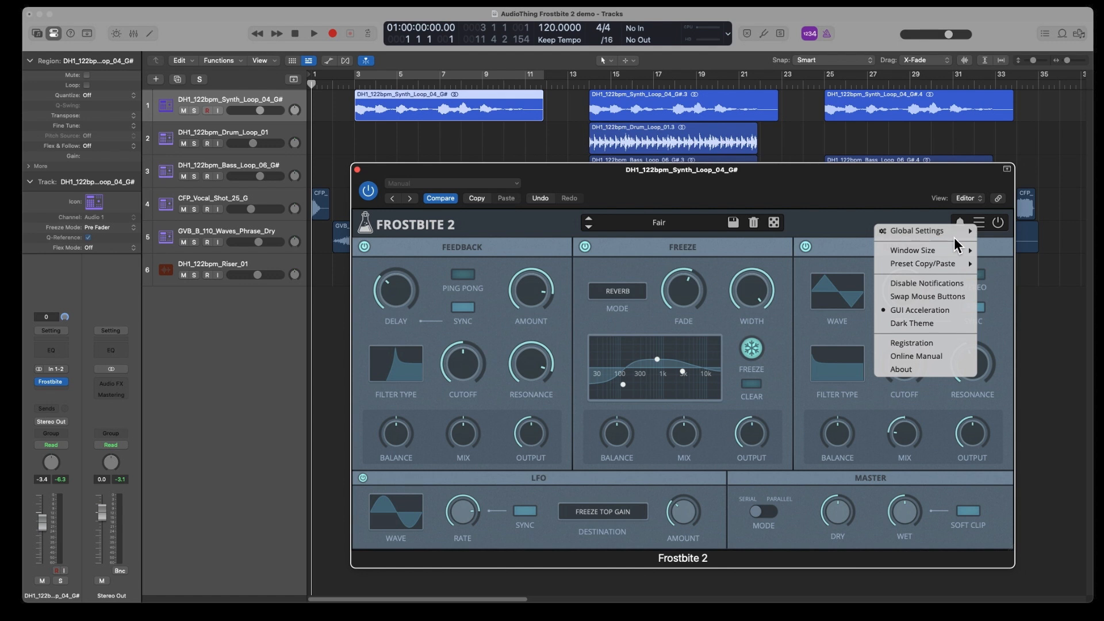
pyautogui.moveTo(948, 237)
pyautogui.click(981, 223)
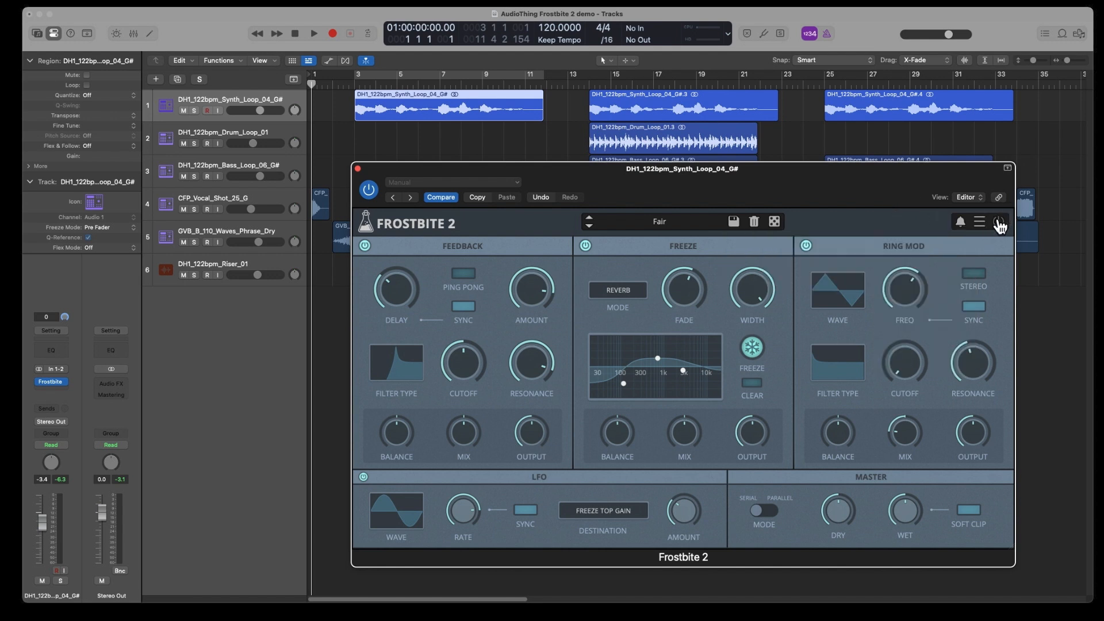
pyautogui.click(369, 193)
pyautogui.click(369, 193)
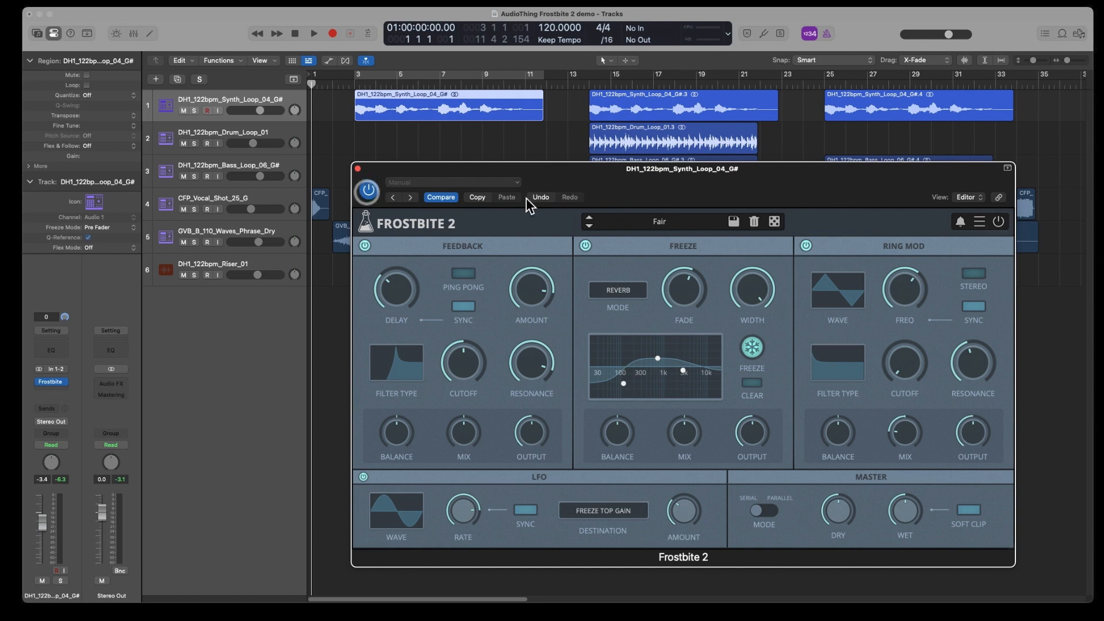
pyautogui.click(964, 229)
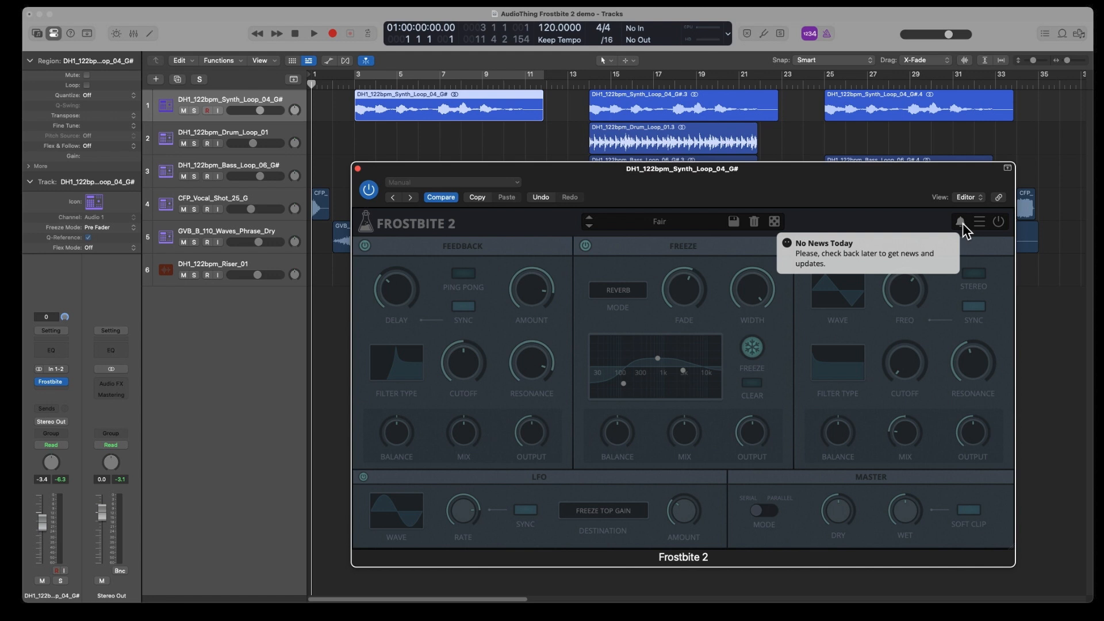
pyautogui.click(962, 222)
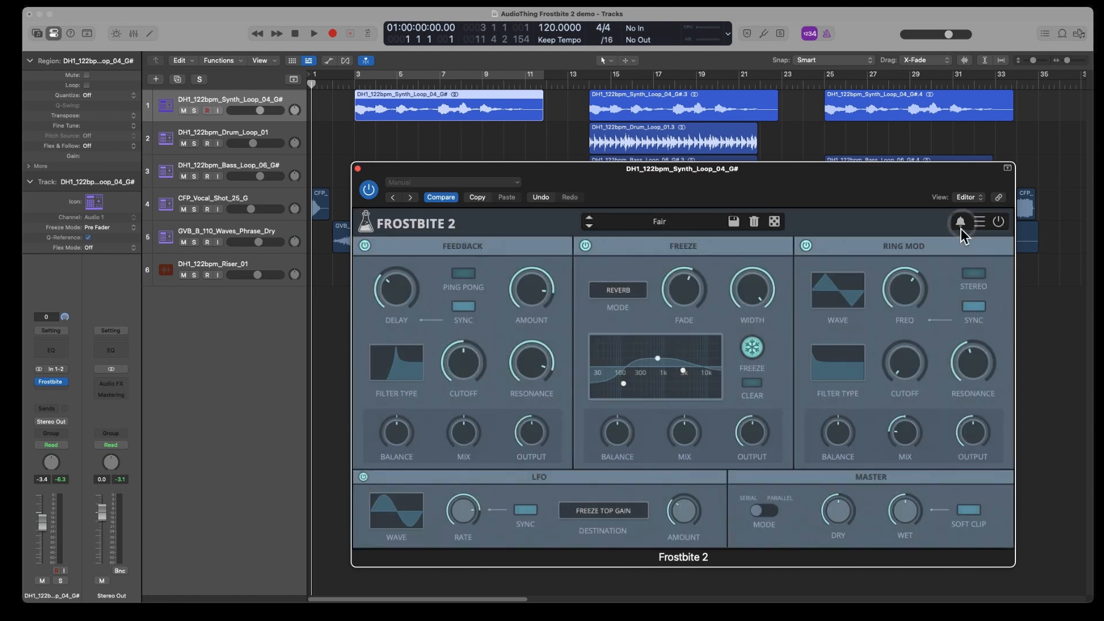
# - Set the Feedback delay to 1/8T and examine the filter types available in the Feedback section
pyautogui.moveTo(556, 203); pyautogui.dragTo(543, 203)
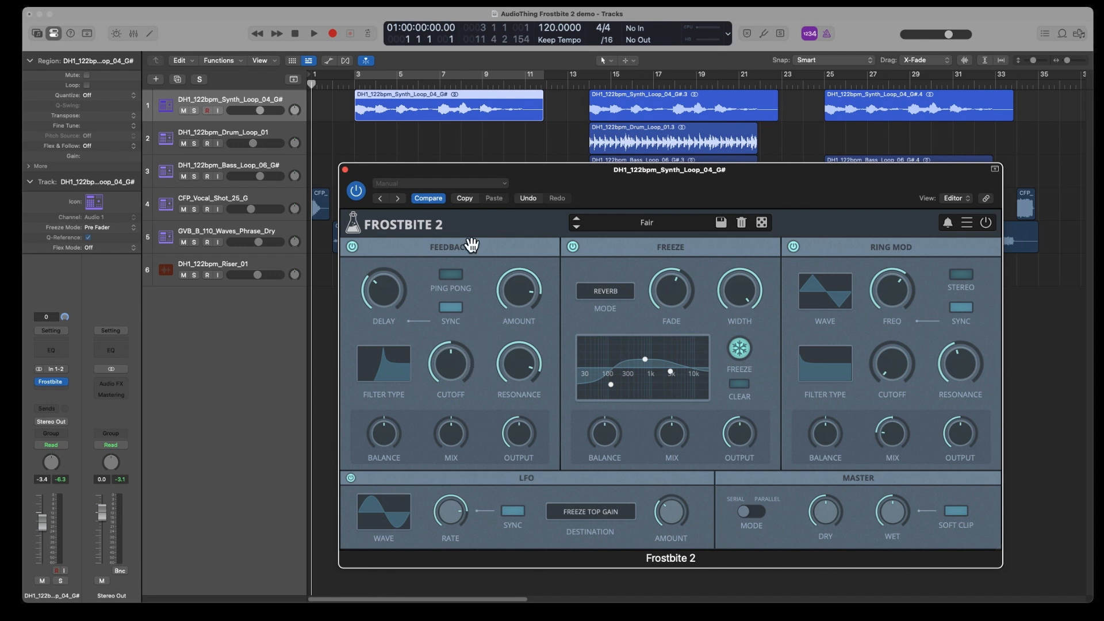
pyautogui.moveTo(381, 299); pyautogui.dragTo(378, 309)
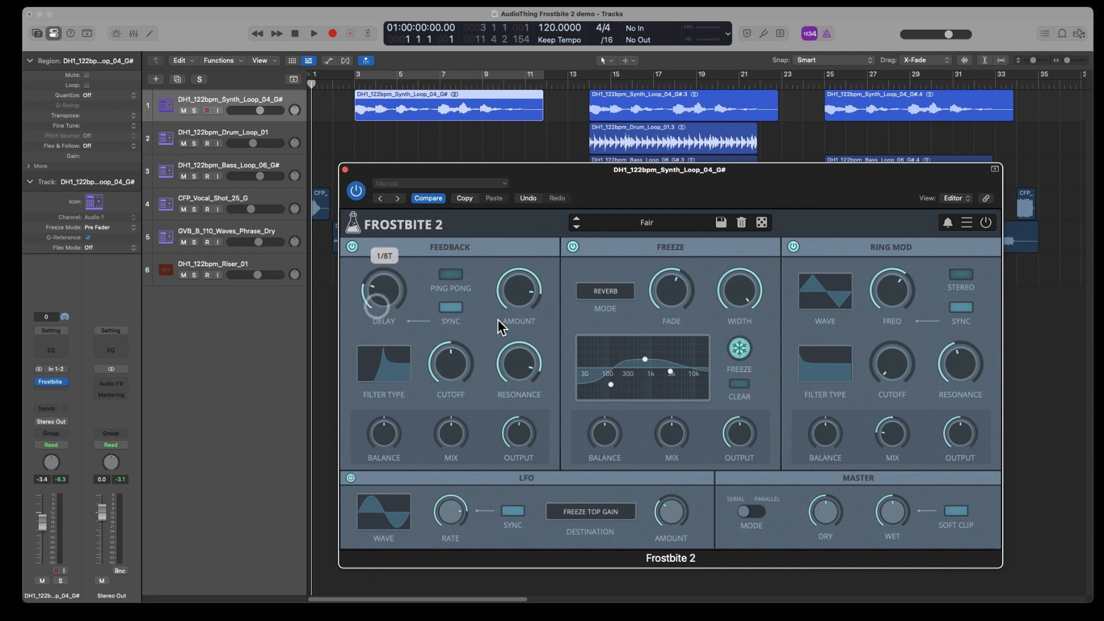
pyautogui.click(386, 364)
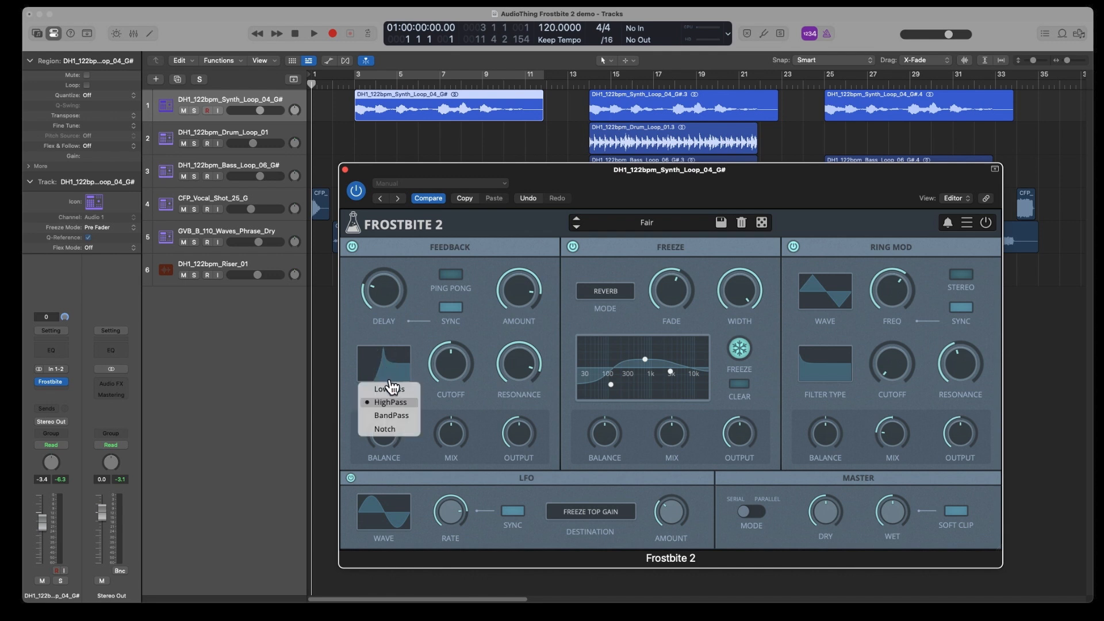
pyautogui.click(409, 334)
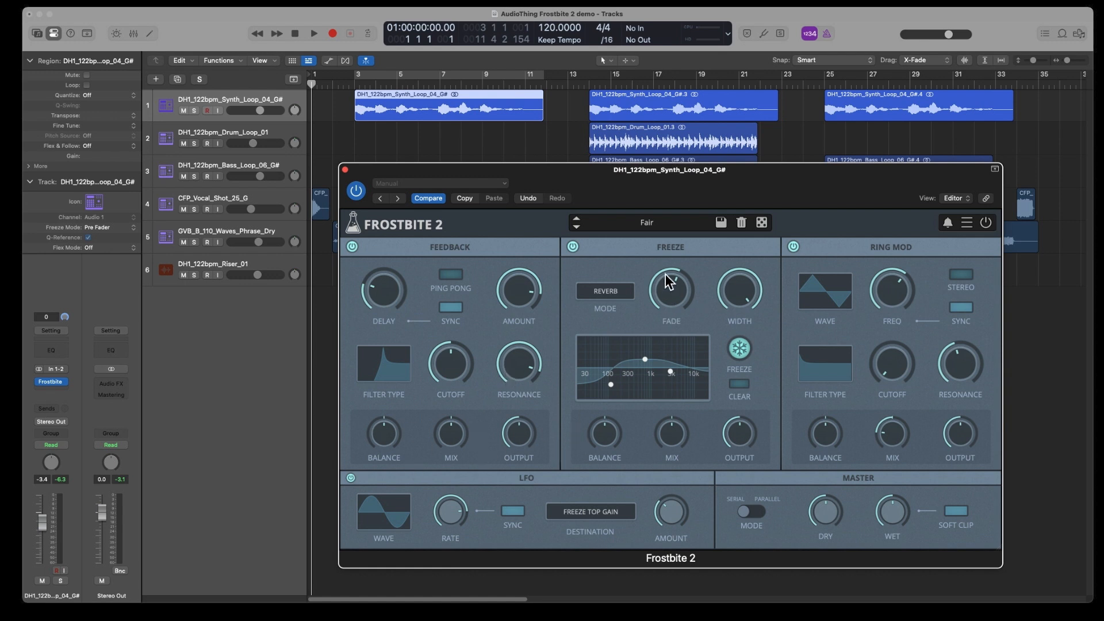
# - Examine the list of Freeze modes, and toggle the Freeze switch off and back on
pyautogui.click(616, 292)
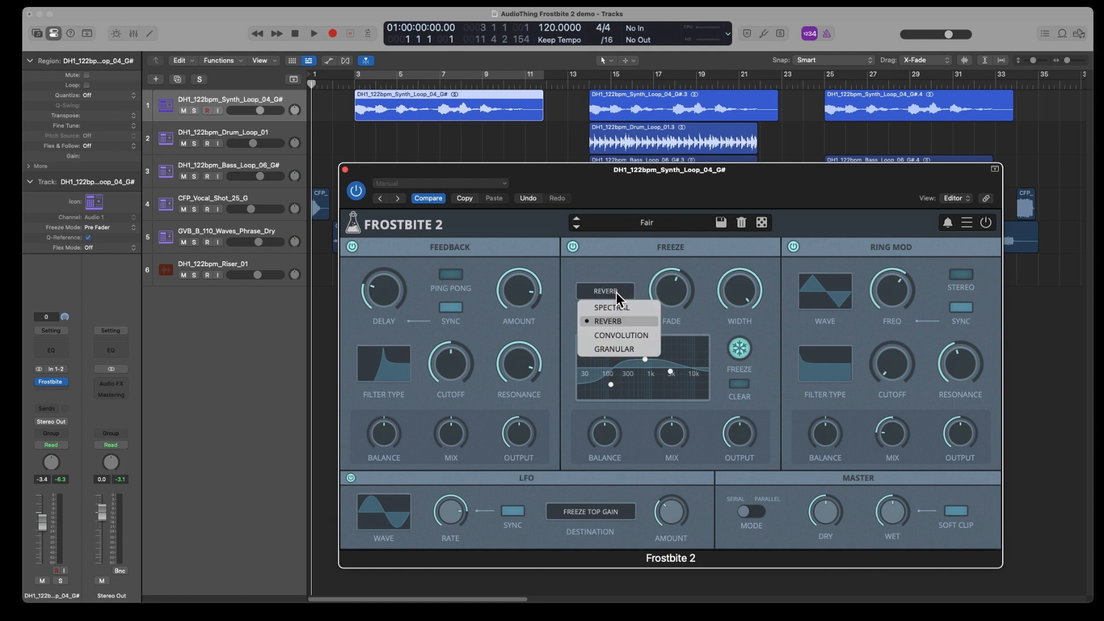
pyautogui.click(616, 293)
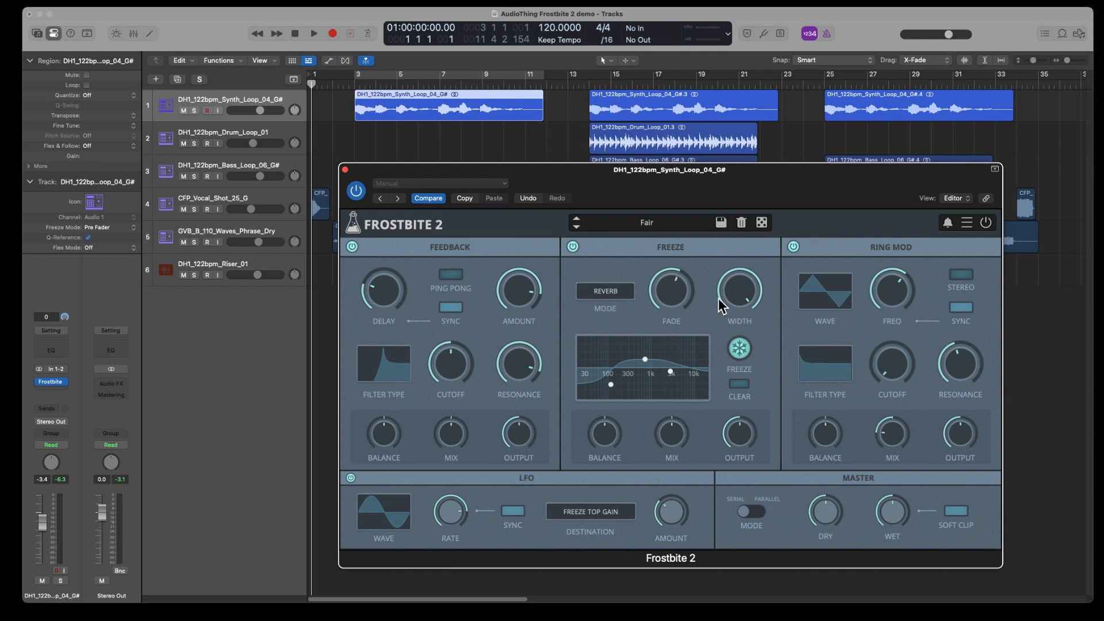
pyautogui.click(739, 349)
pyautogui.click(739, 350)
# - Examine the wave shapes and filter types available in the Ring Mod section
pyautogui.click(839, 297)
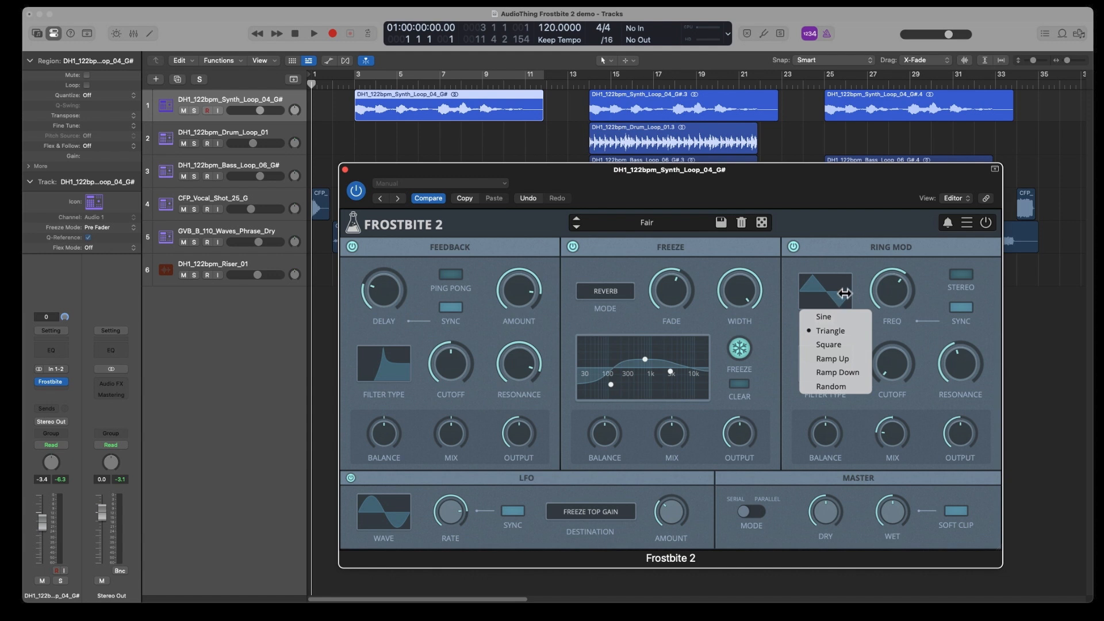
pyautogui.click(863, 274)
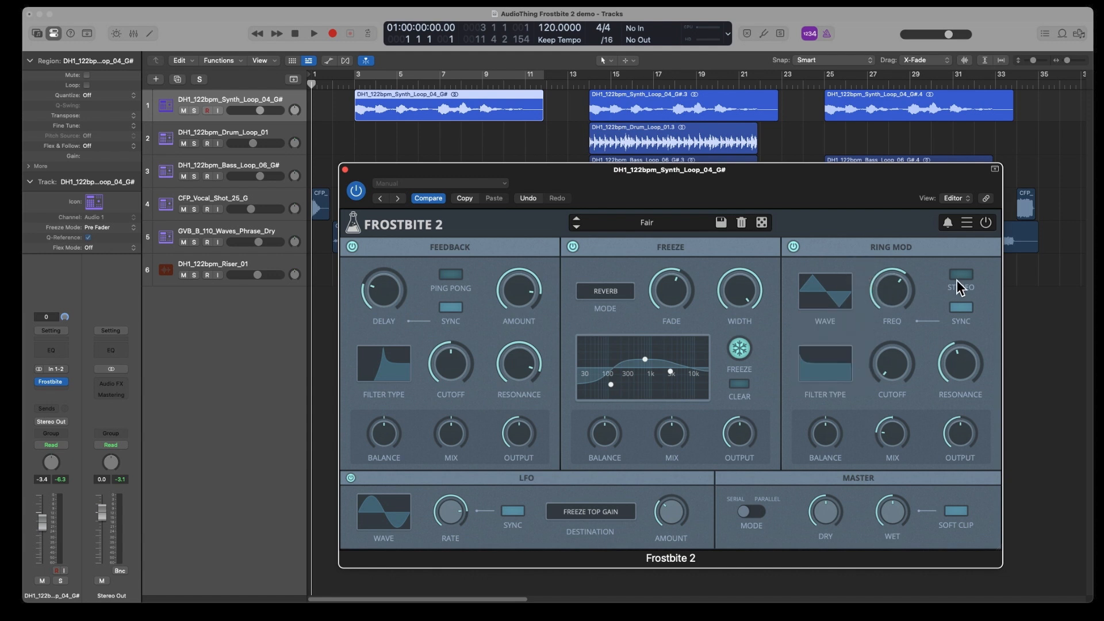
pyautogui.click(830, 373)
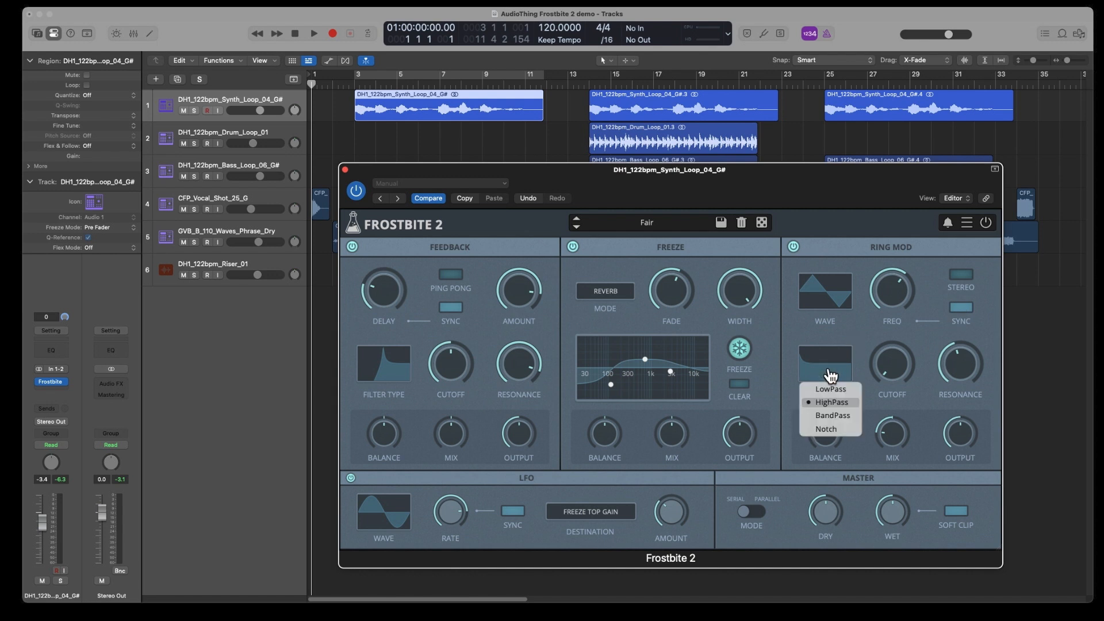
pyautogui.click(830, 374)
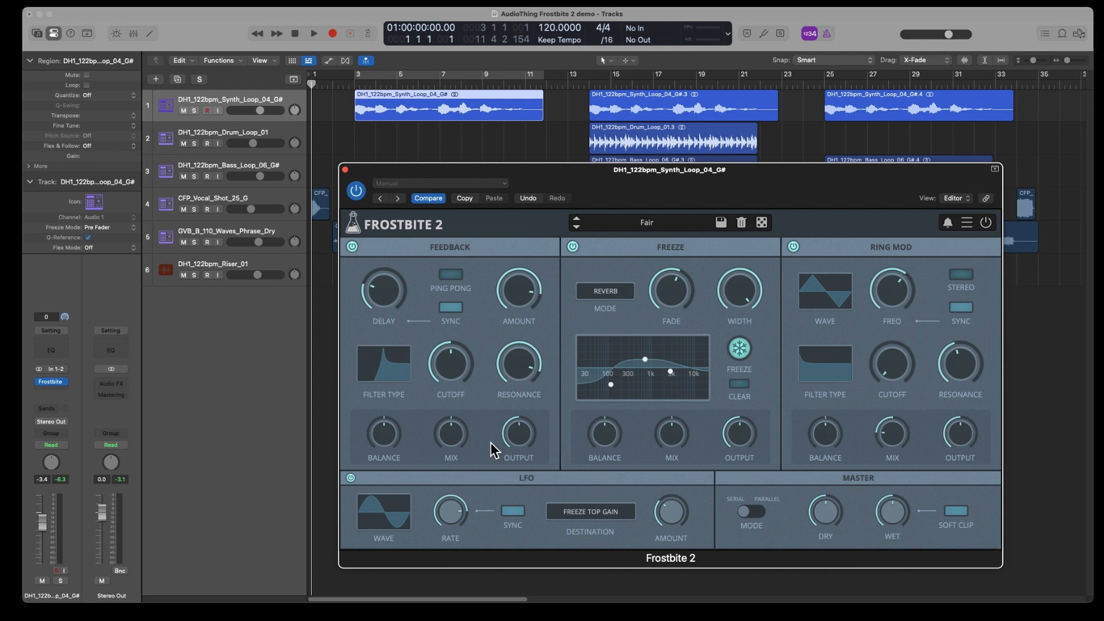
# - Examine the wave shapes and modulation destinations available in the LFO section
pyautogui.moveTo(401, 523); pyautogui.dragTo(393, 517)
pyautogui.click(393, 518)
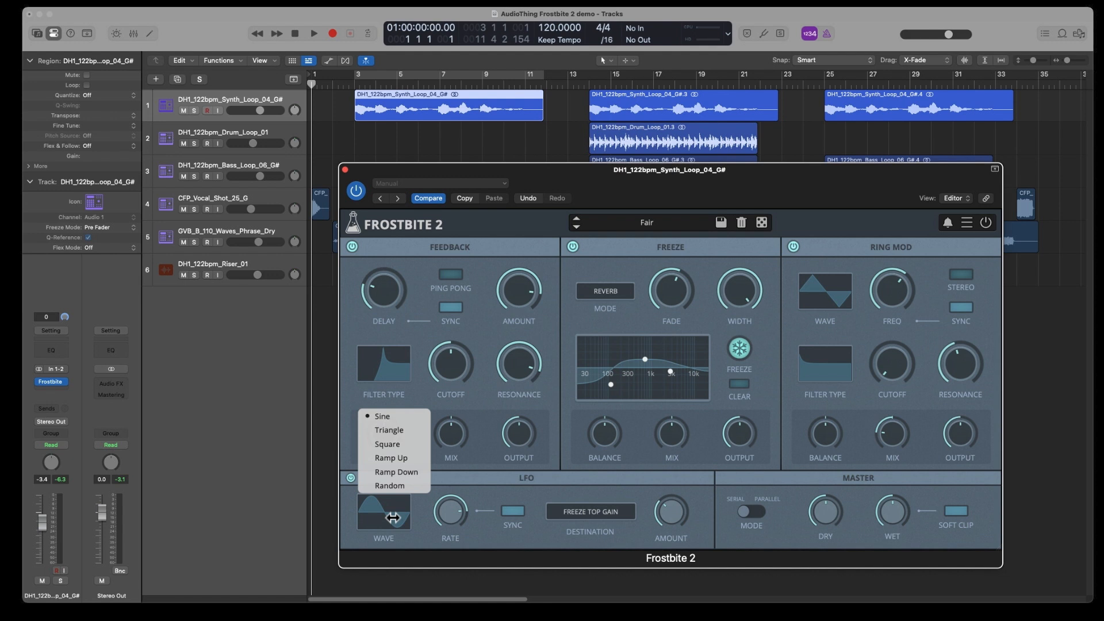
pyautogui.click(486, 534)
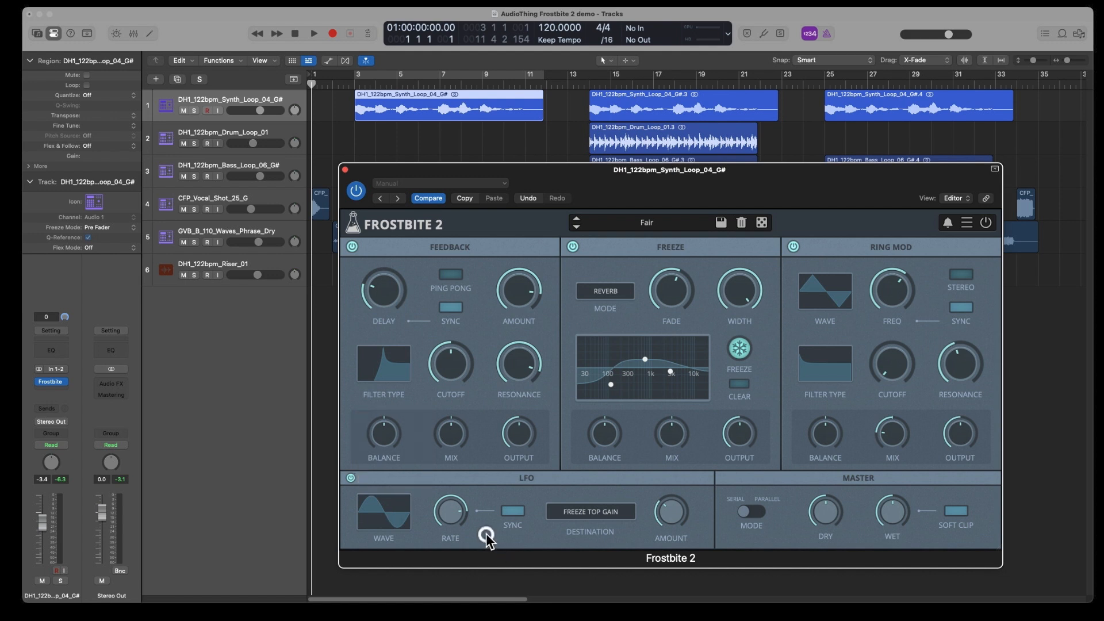
pyautogui.click(604, 513)
pyautogui.click(604, 513)
pyautogui.click(604, 513)
# - Switch the Master mode to Parallel and back to Serial, and reposition the plug-in window
pyautogui.click(747, 512)
pyautogui.click(751, 512)
pyautogui.moveTo(691, 194); pyautogui.dragTo(703, 199)
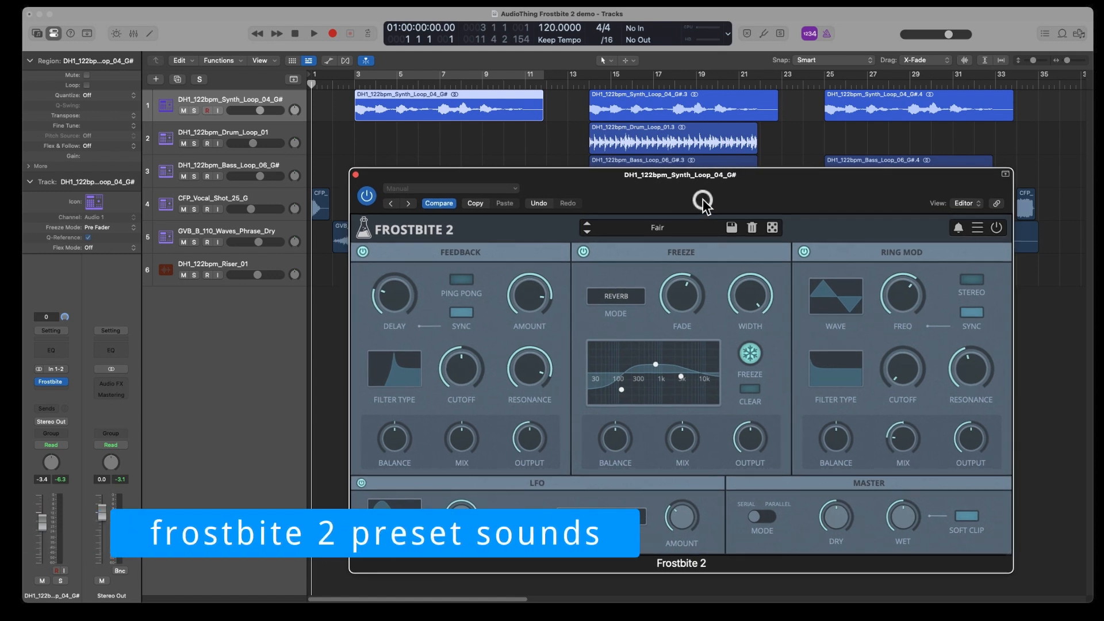
# - Cycle the first synth region and solo the DH1_122bpm_Synth_Loop_04_G# track with Frostbite bypassed
pyautogui.click(393, 99)
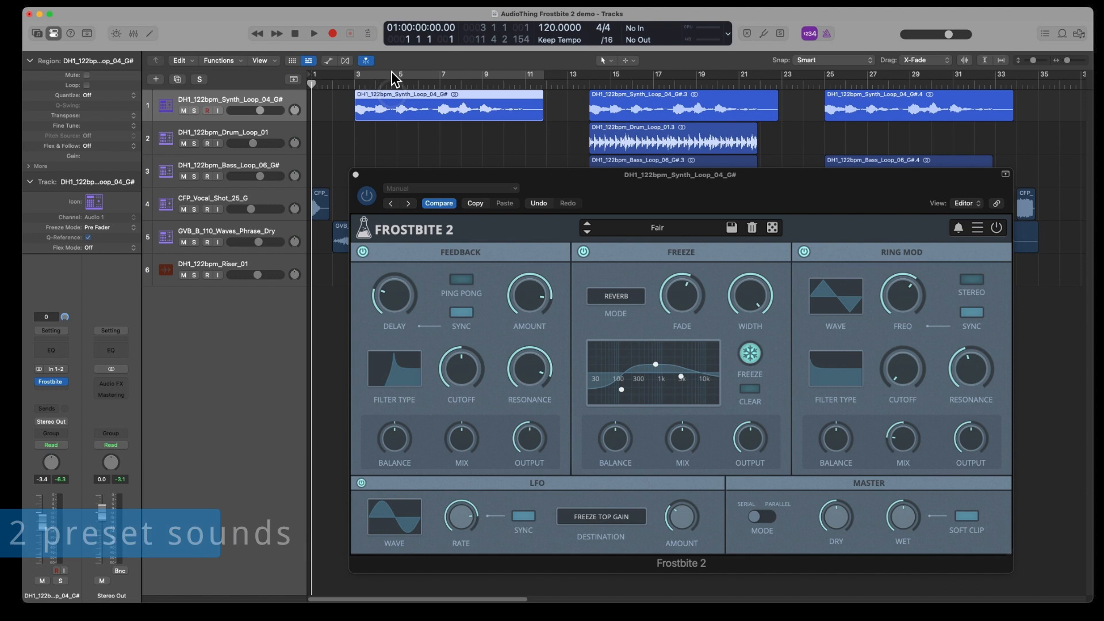
pyautogui.click(393, 75)
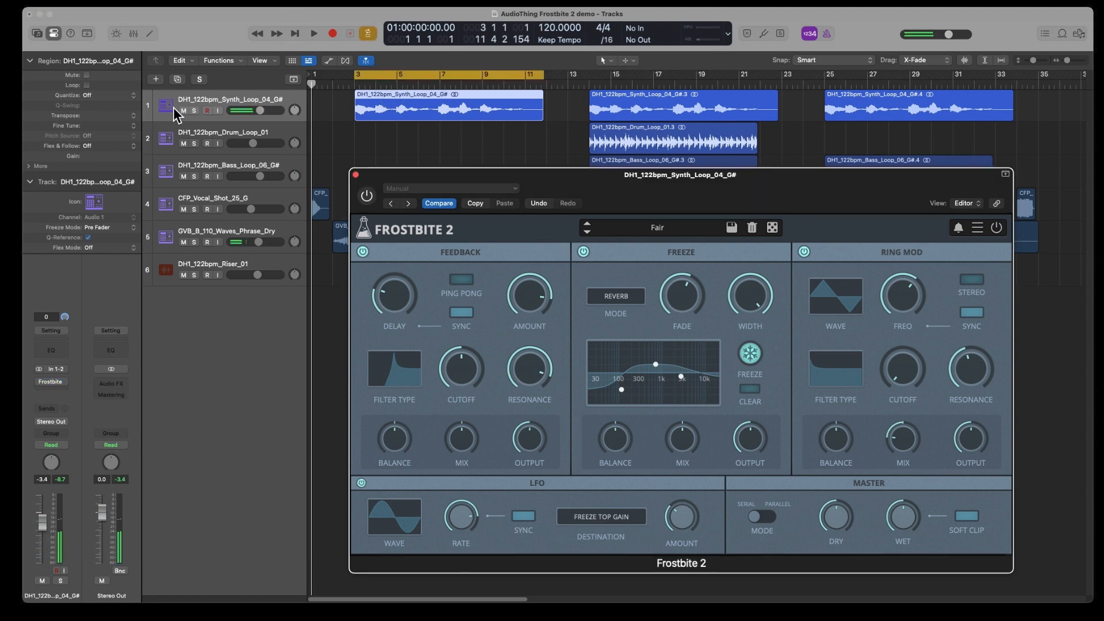
pyautogui.click(194, 111)
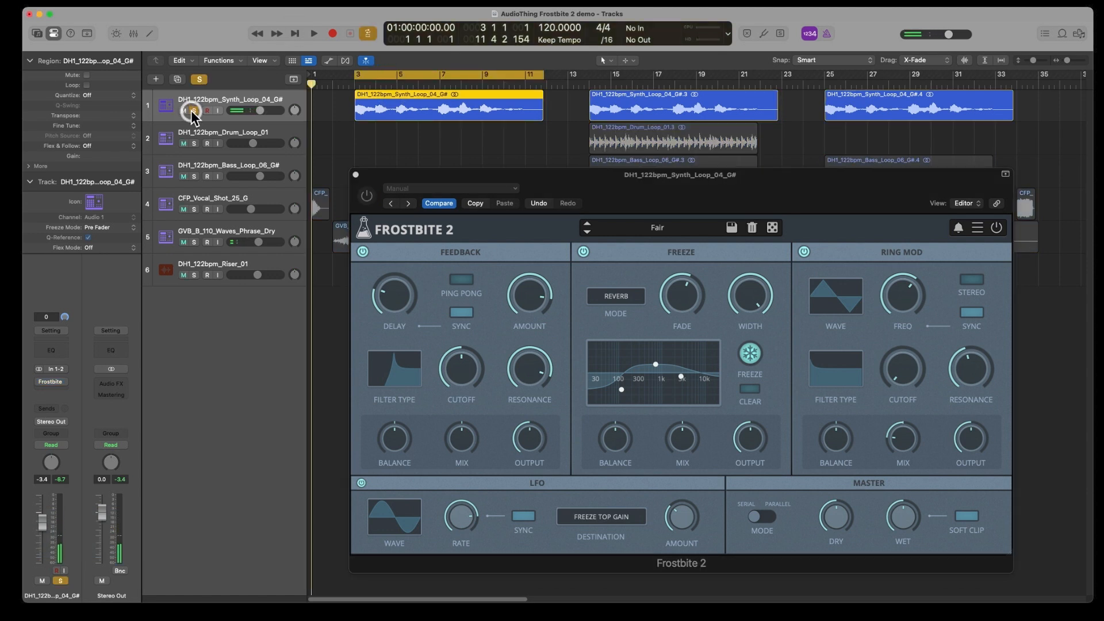
pyautogui.click(430, 164)
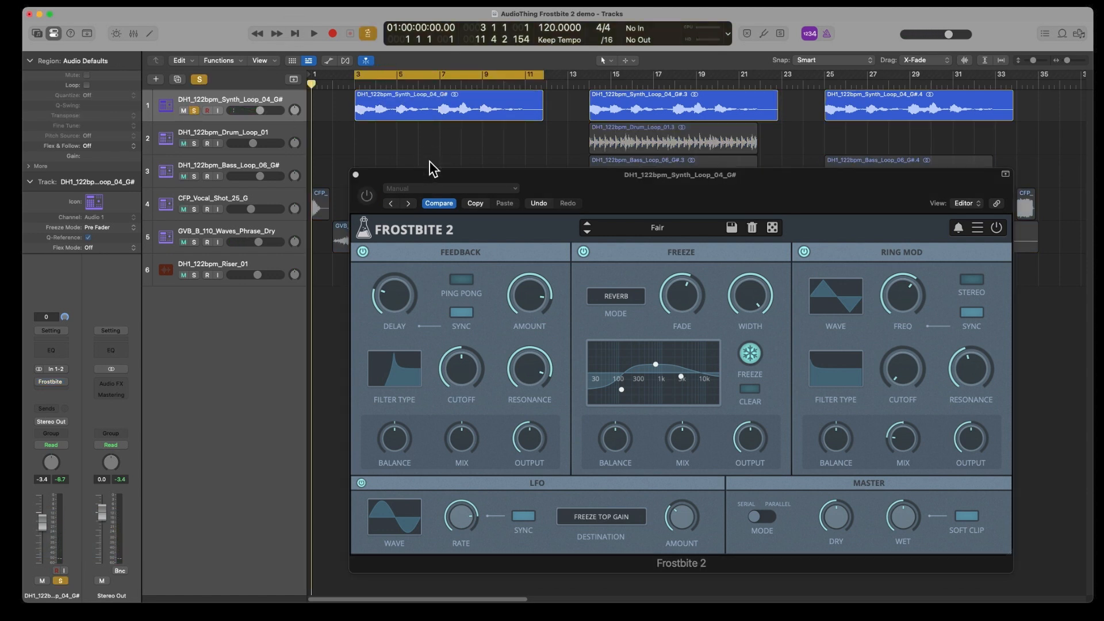
# - Play the soloed synth loop dry within the cycle range and stop playback
pyautogui.click(314, 34)
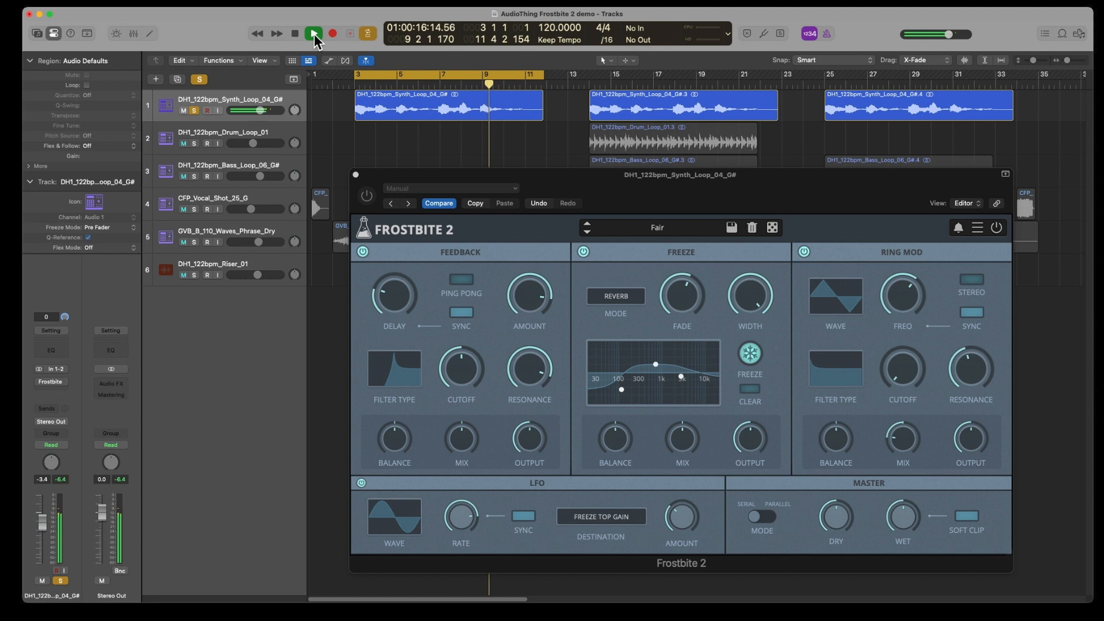
pyautogui.click(314, 33)
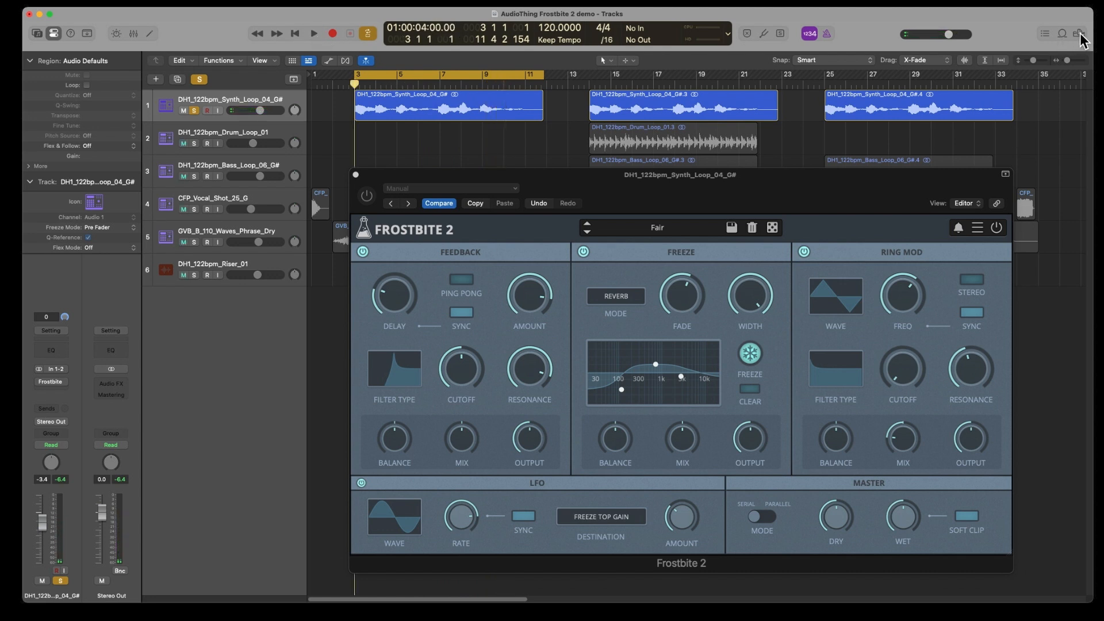
pyautogui.click(296, 33)
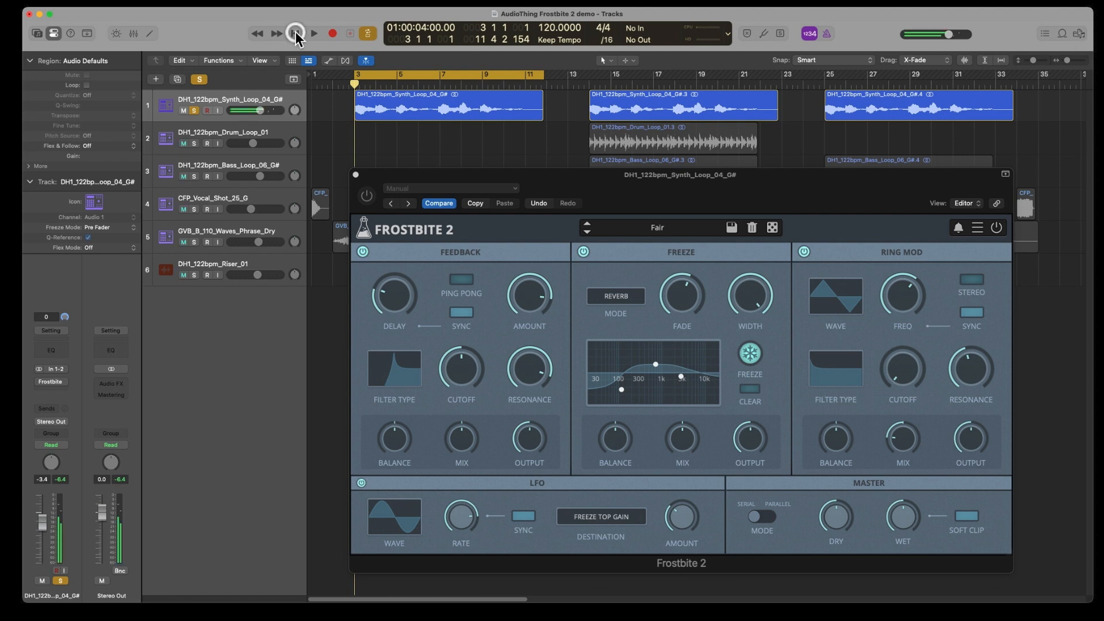
# - Re-enable Frostbite, play the loop through the Fair preset and raise the synth track's volume to -2.6 dB
pyautogui.click(368, 199)
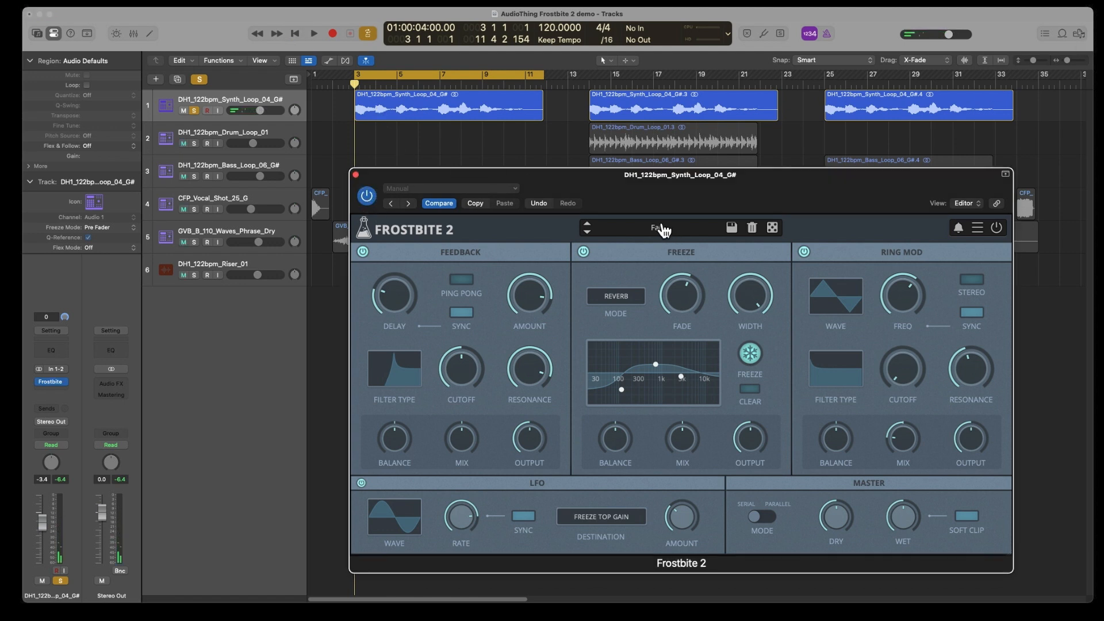
pyautogui.click(314, 34)
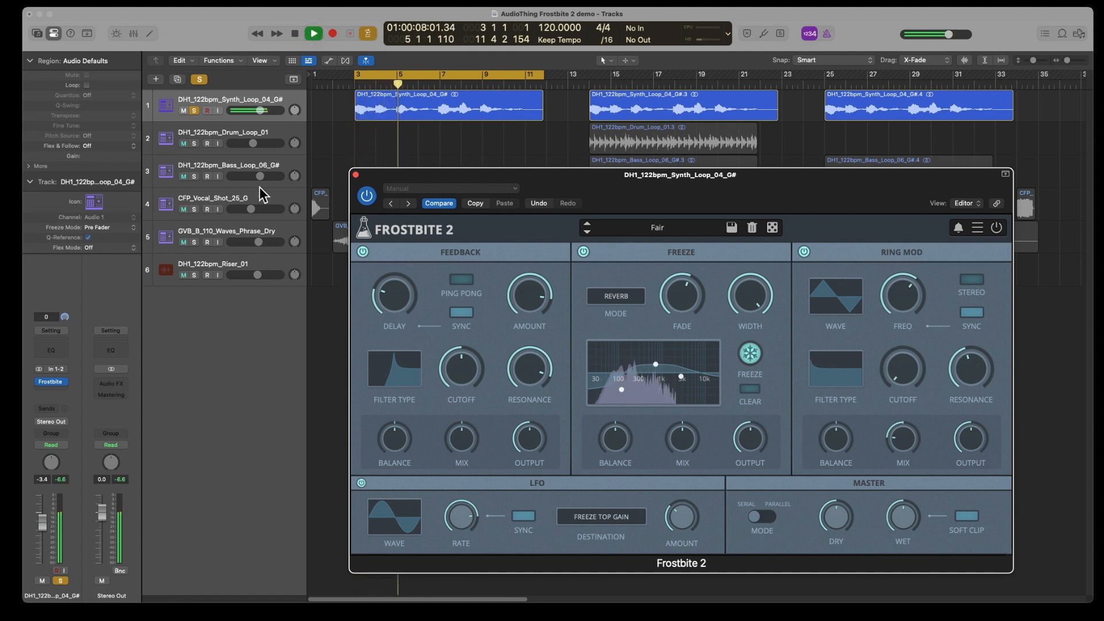
pyautogui.moveTo(260, 110); pyautogui.dragTo(265, 109)
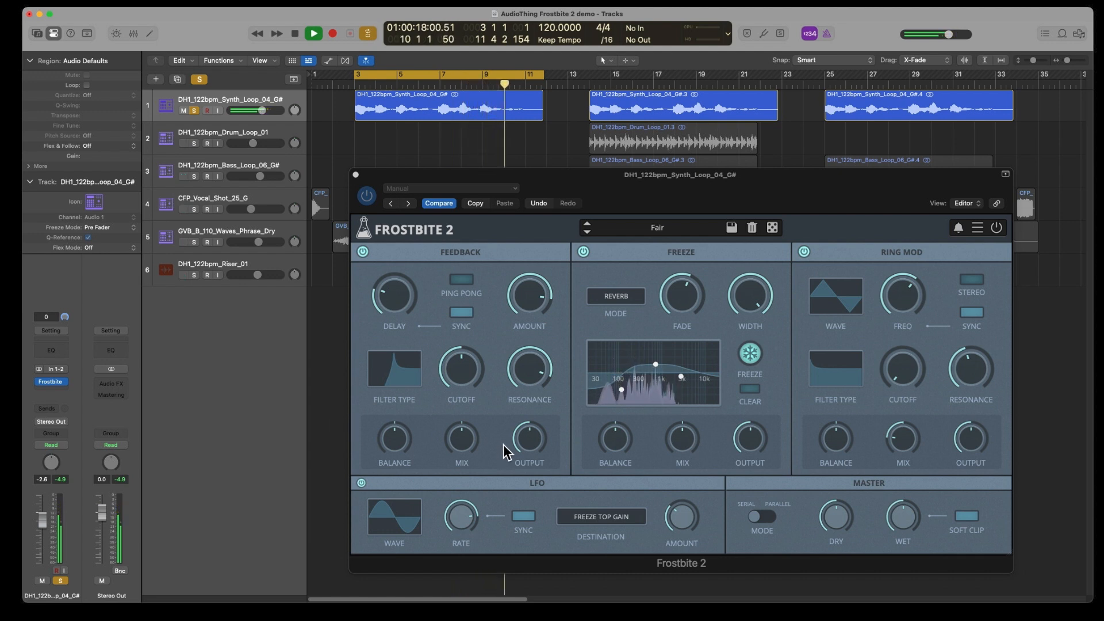
# - Audition a longer Freeze fade on the playing synth loop, switch the Freeze mode to Spectral and shorten the fade again
pyautogui.click(671, 297)
pyautogui.moveTo(665, 292); pyautogui.dragTo(650, 242)
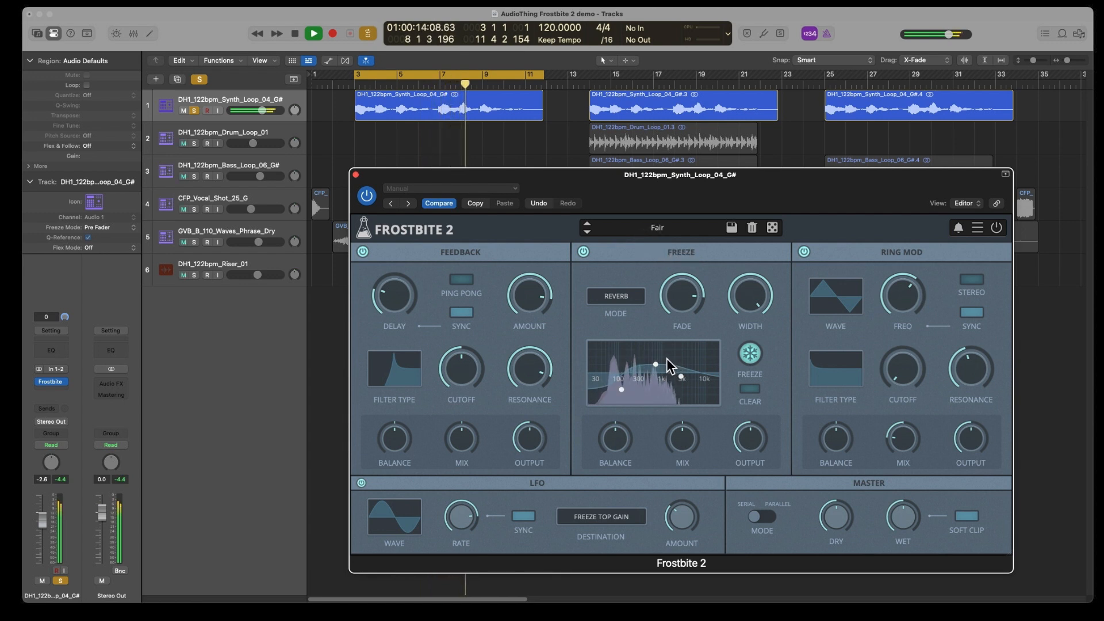
pyautogui.click(624, 298)
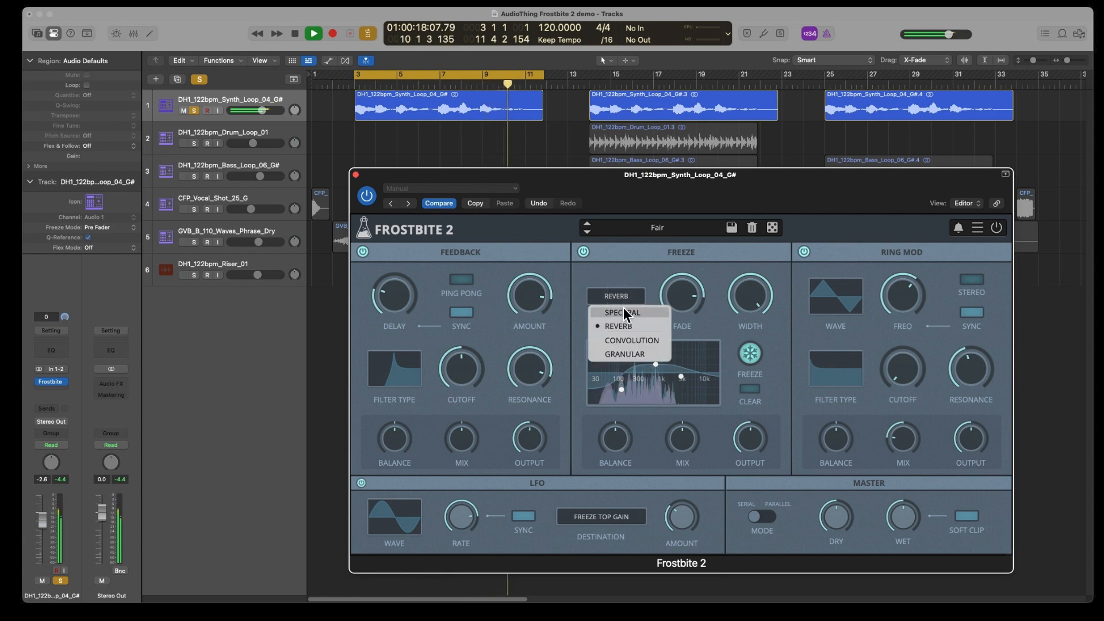
pyautogui.click(624, 311)
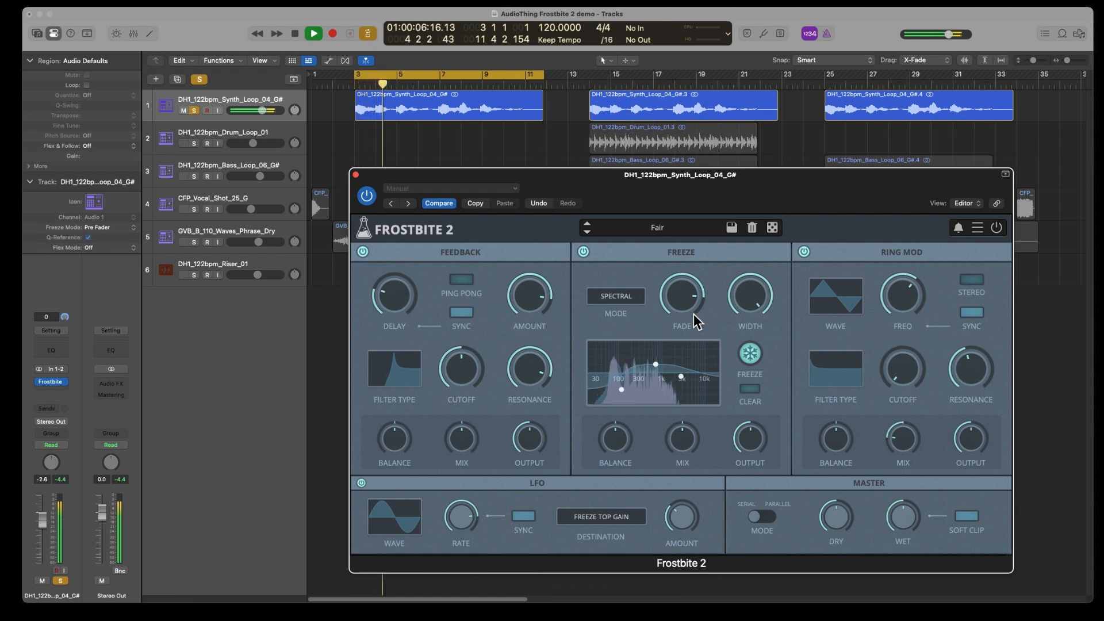
pyautogui.moveTo(678, 314); pyautogui.dragTo(674, 317)
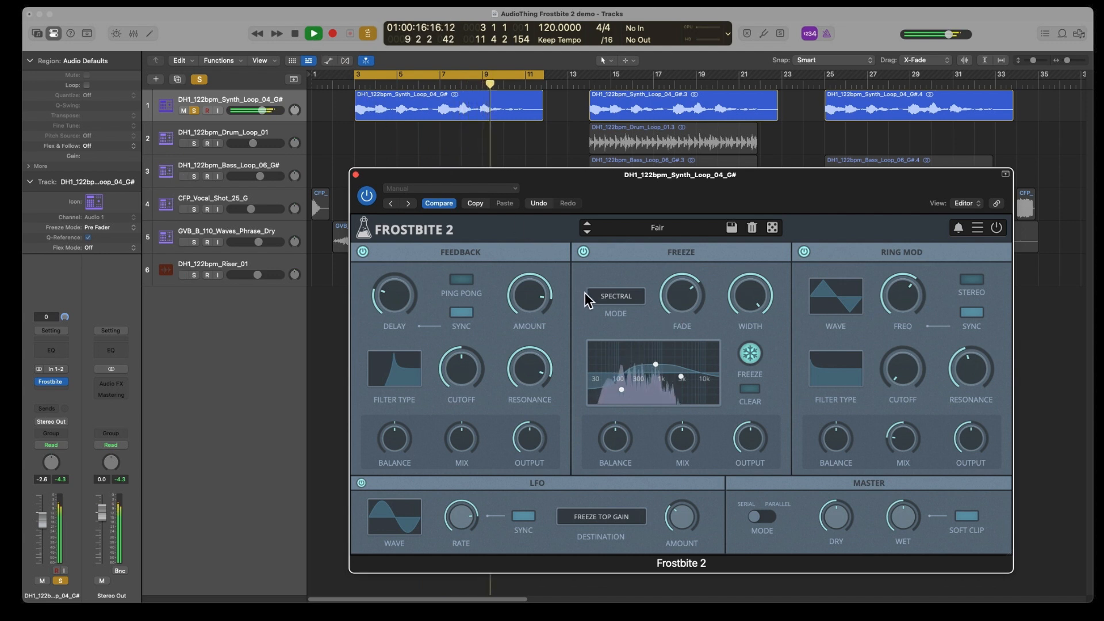
# - Audition the Convolution freeze mode on the synth loop, stop playback and return the Freeze mode to Reverb
pyautogui.click(599, 296)
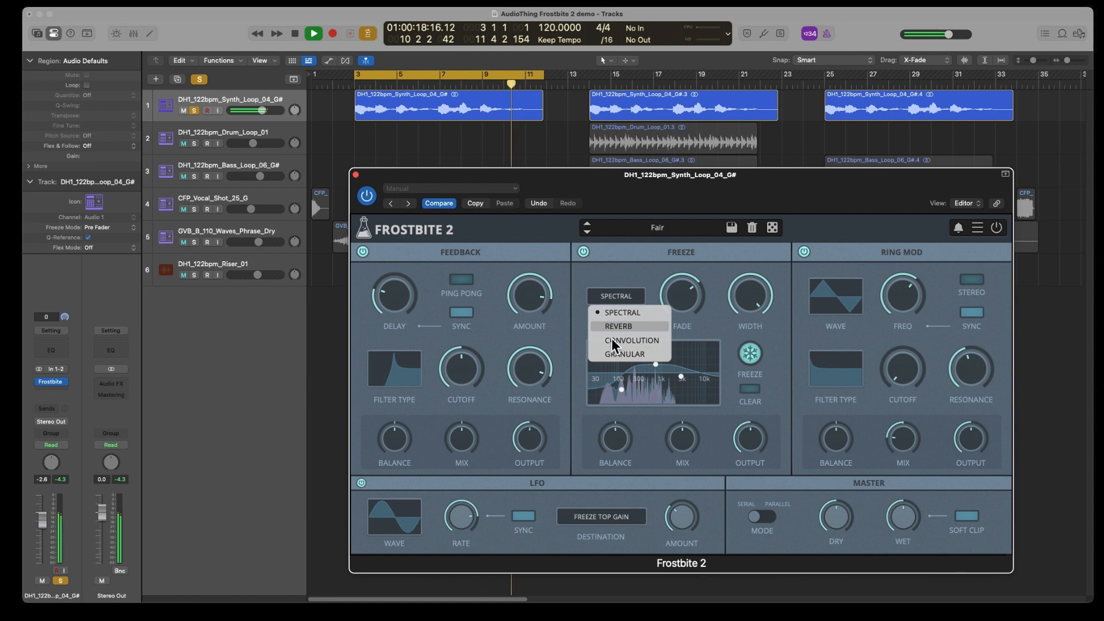
pyautogui.click(612, 341)
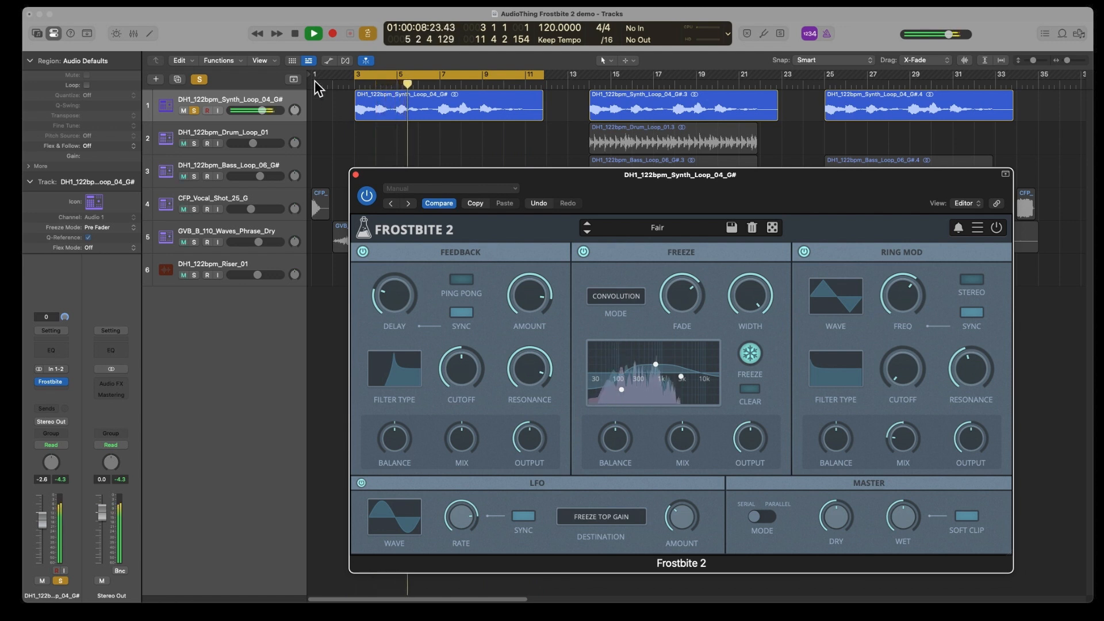
pyautogui.click(297, 36)
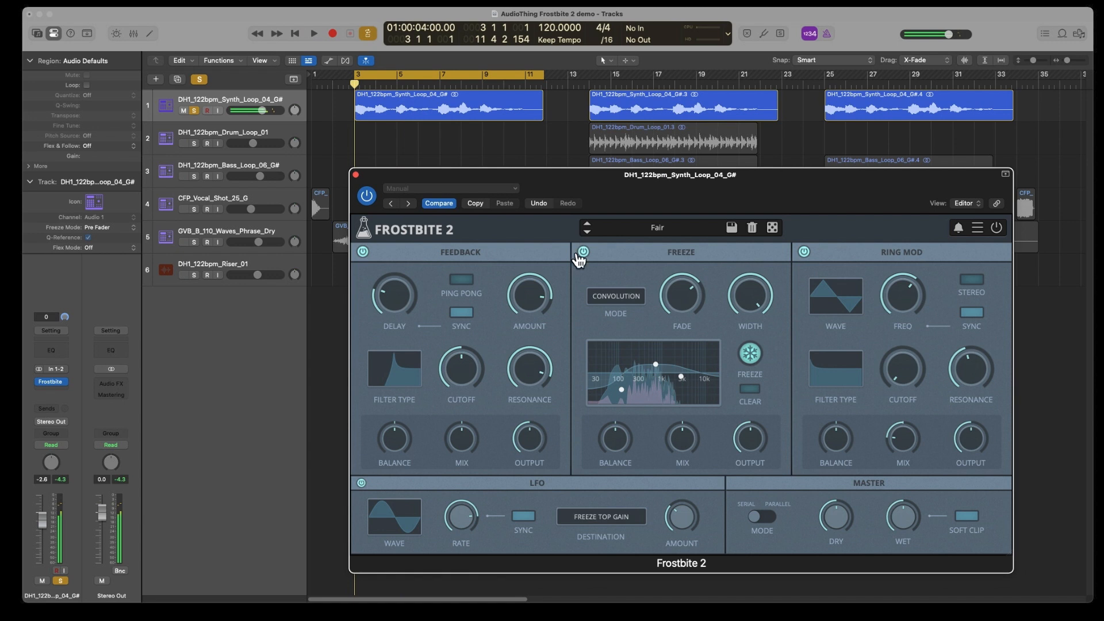
pyautogui.click(606, 311)
pyautogui.click(608, 325)
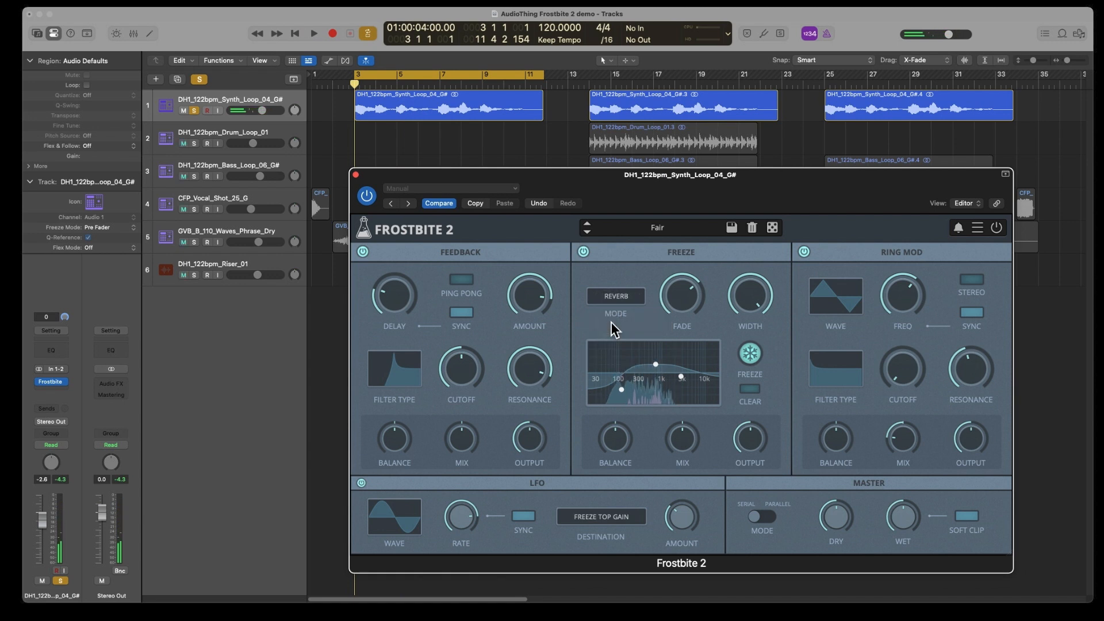
# - Solo the DH1_122bpm_Drum_Loop_01 track with Frostbite bypassed and set the cycle range to its drum region
pyautogui.click(194, 144)
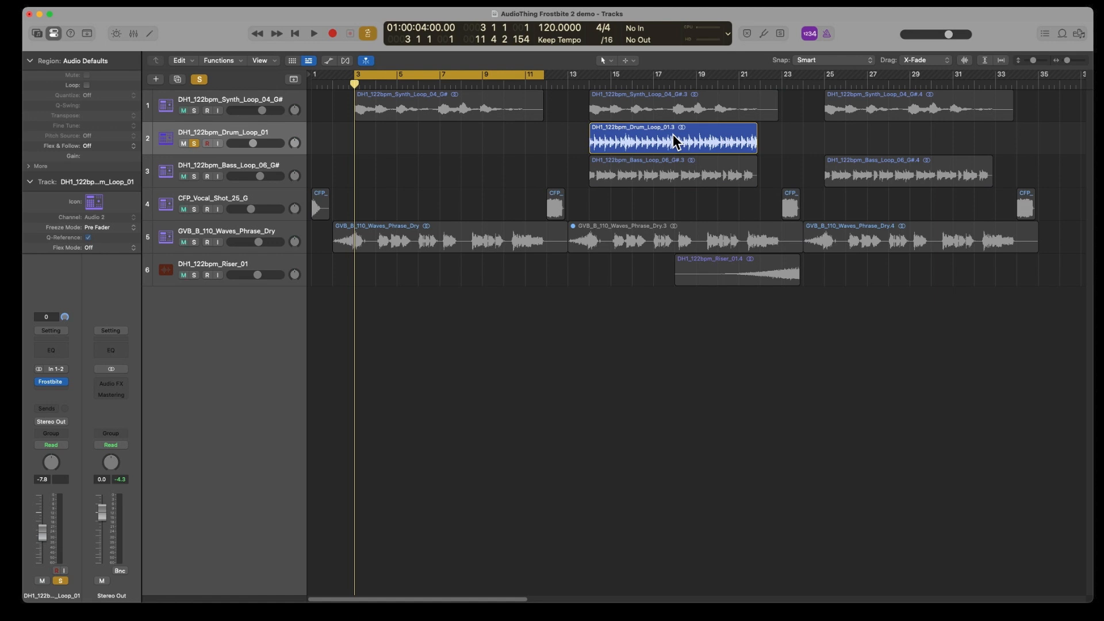
pyautogui.press('v')
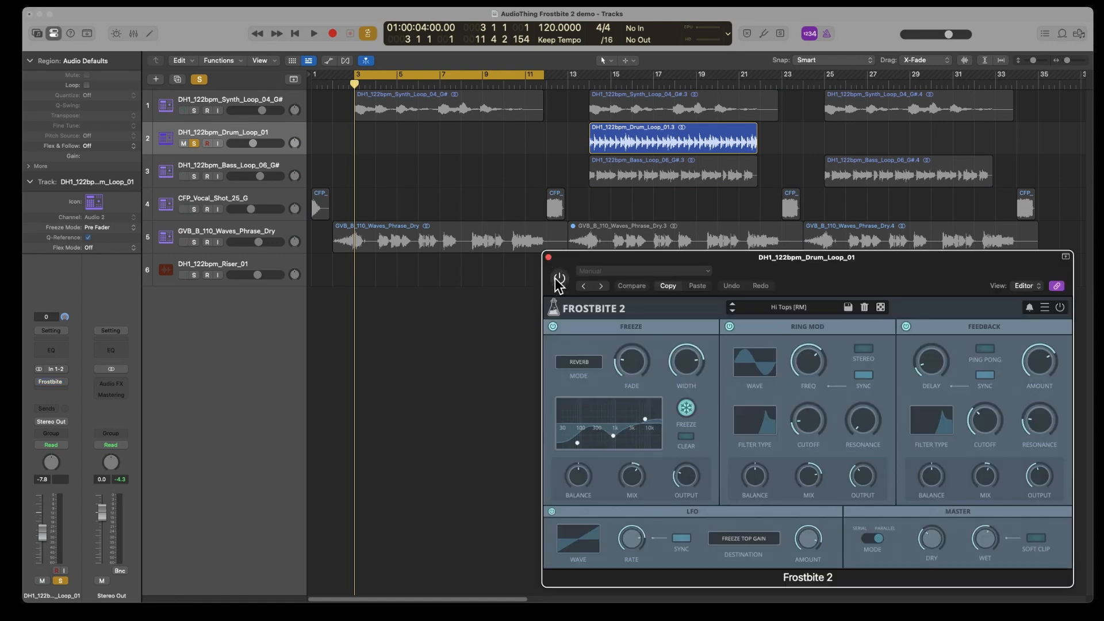
pyautogui.press('space')
pyautogui.click(592, 143)
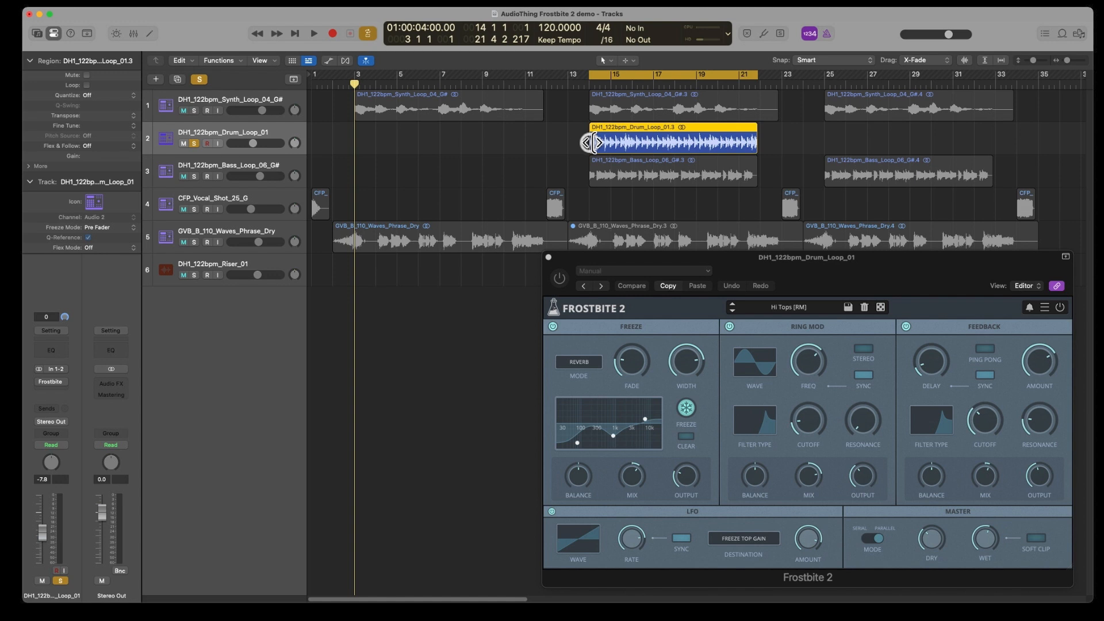
# - Play the soloed drum loop dry, raise the drum track's volume to -5.9 dB and stop playback
pyautogui.press('space')
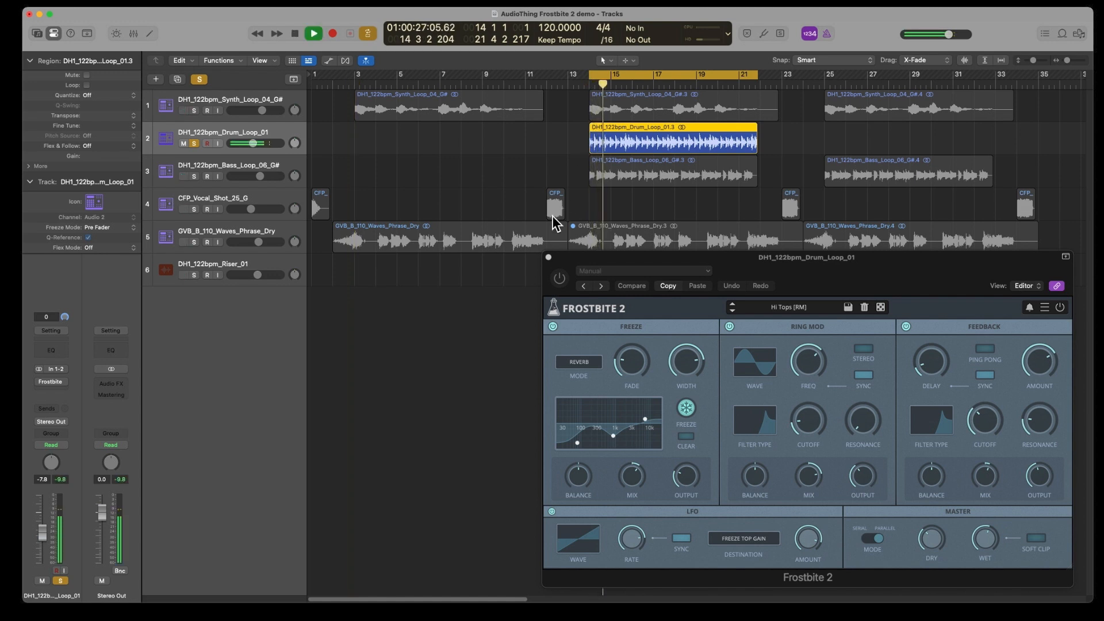
pyautogui.moveTo(252, 144); pyautogui.dragTo(257, 145)
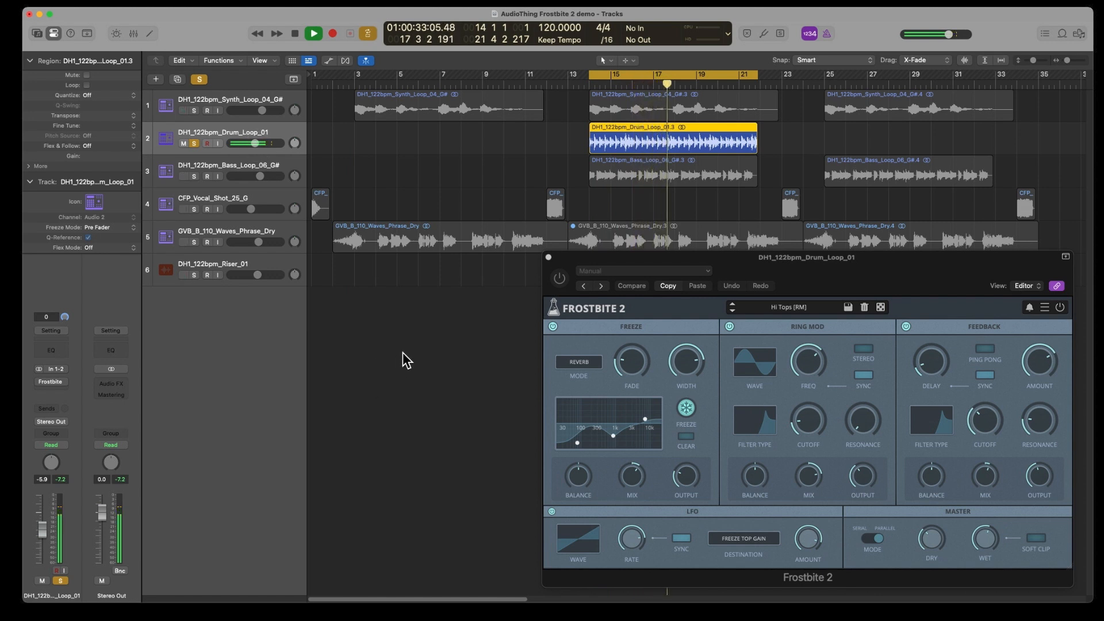
pyautogui.click(297, 36)
# - Enable Frostbite on the drum track and browse the factory presets, choosing Hi Tops [RM]
pyautogui.click(561, 280)
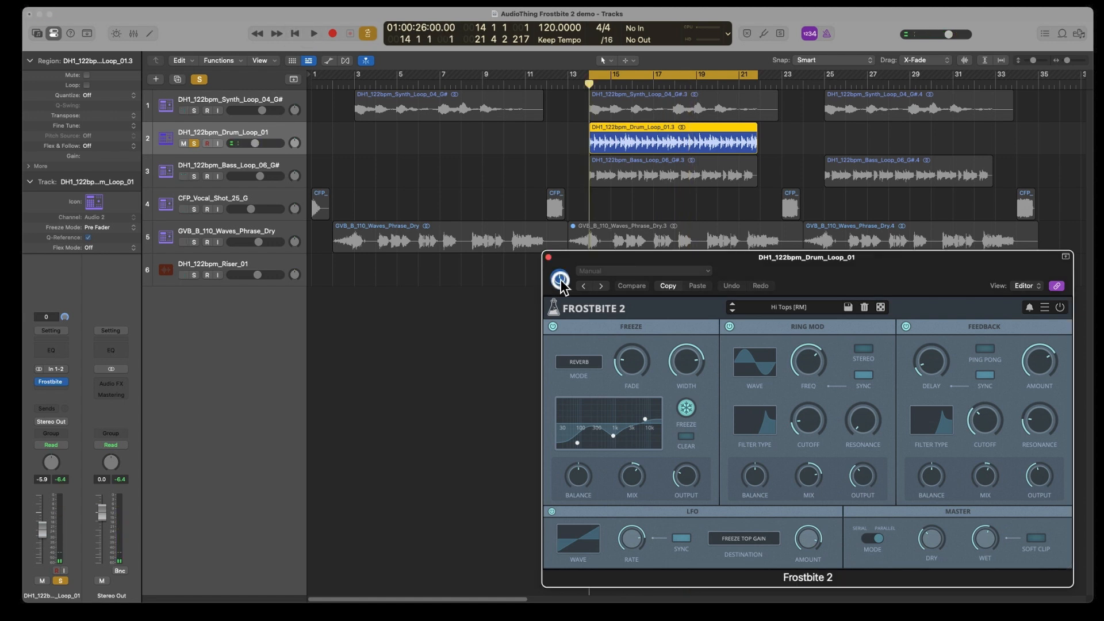
pyautogui.click(792, 314)
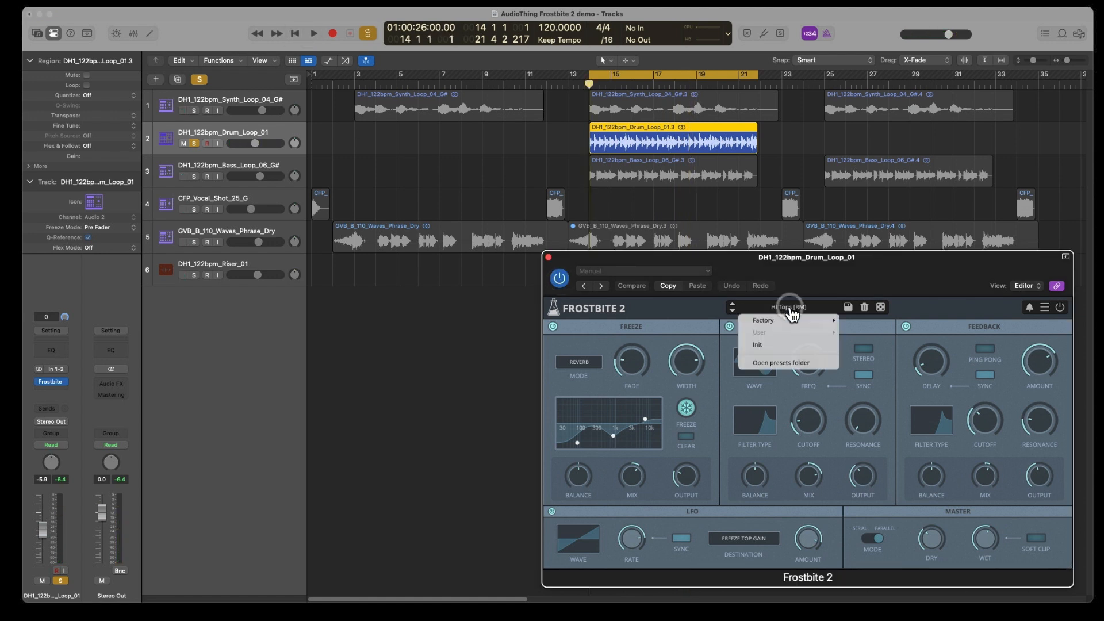
pyautogui.moveTo(796, 315)
pyautogui.scroll(10, 897, 307)
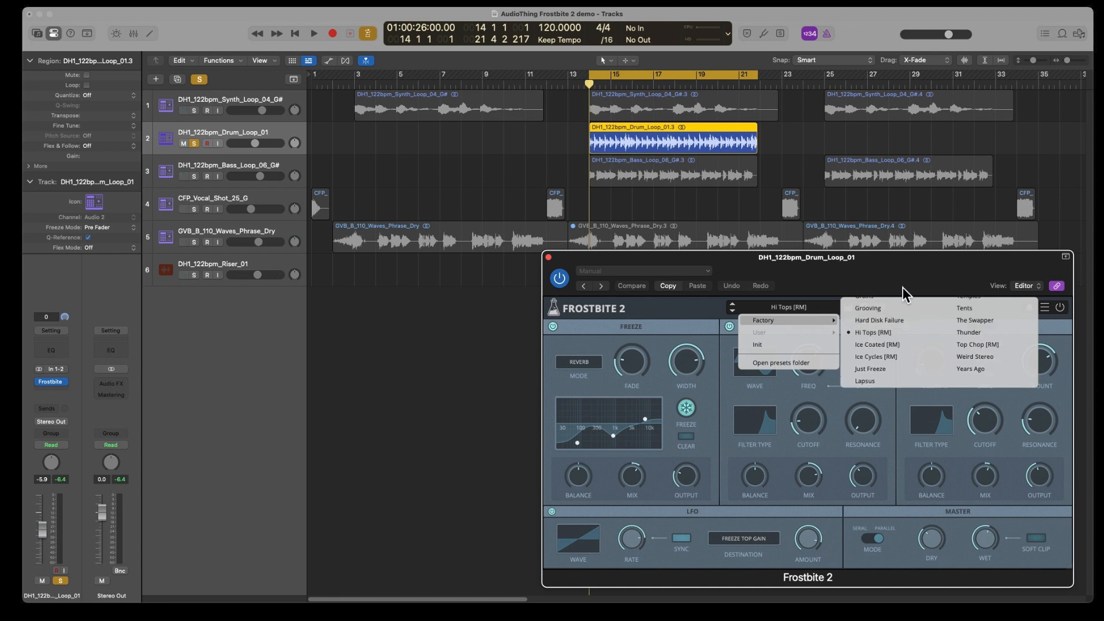
pyautogui.scroll(10, 901, 311)
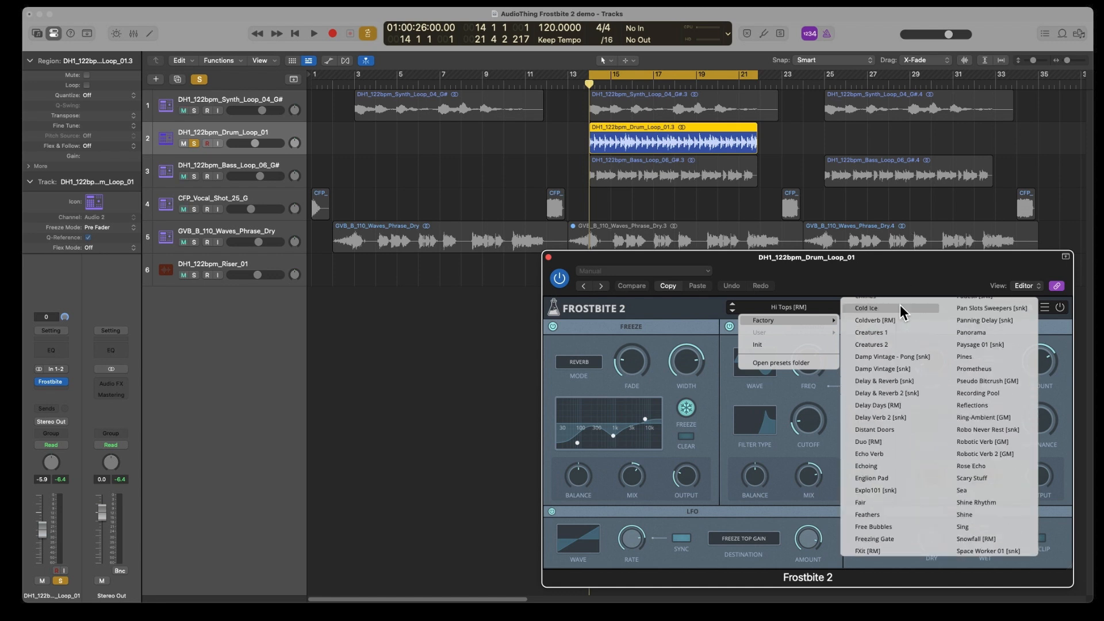
pyautogui.scroll(-12, 906, 440)
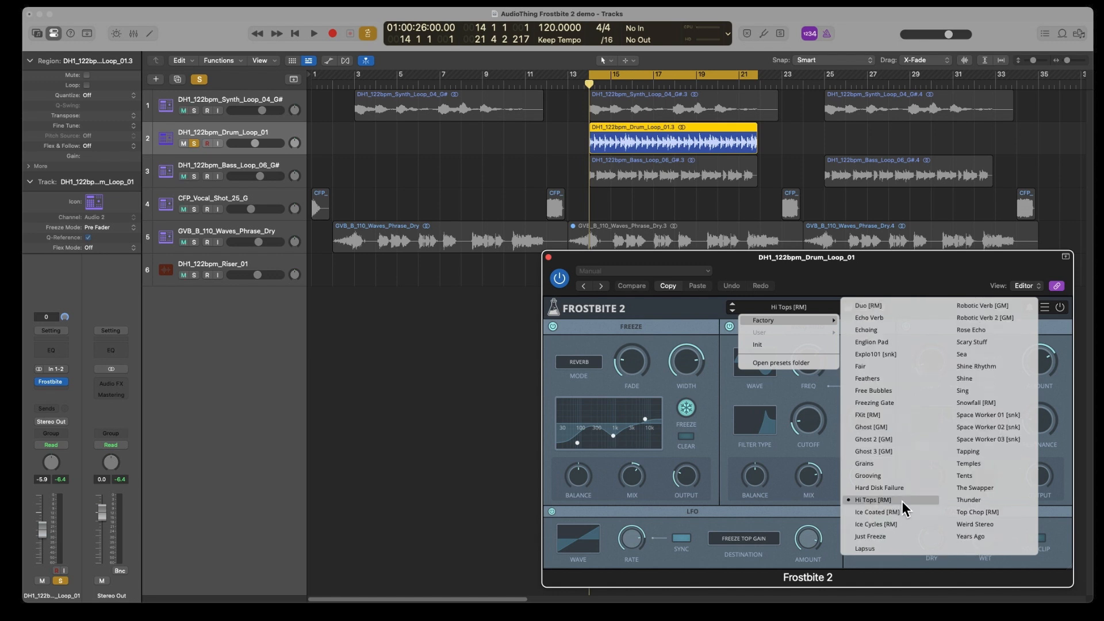
pyautogui.click(902, 502)
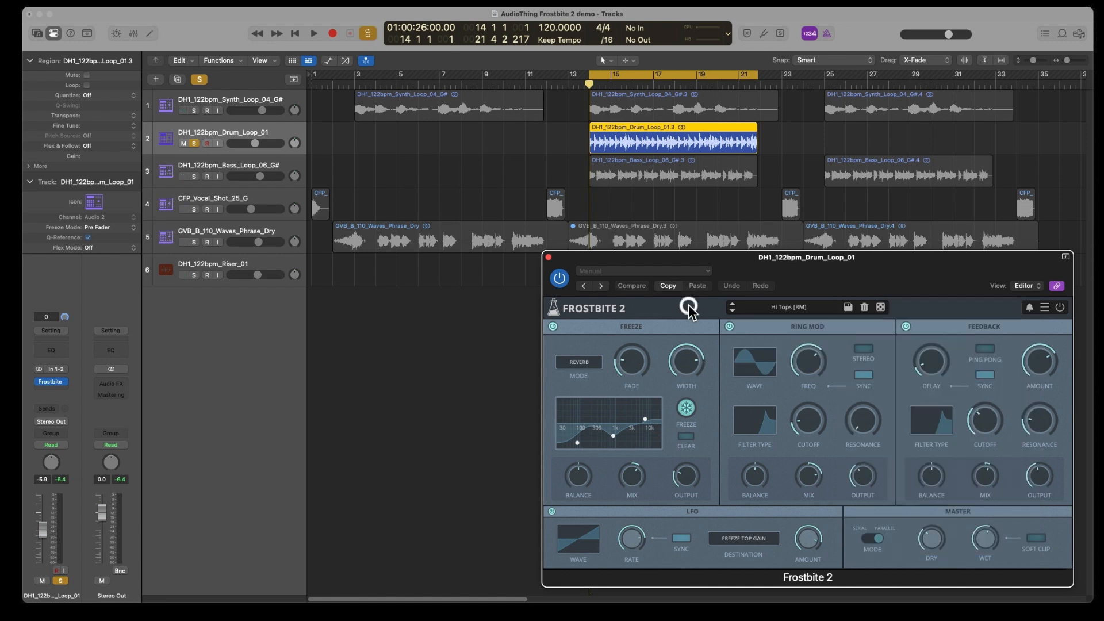
# - Play the drum loop through Hi Tops [RM], comparing the Serial and Parallel Master modes, and stop playback
pyautogui.press('space')
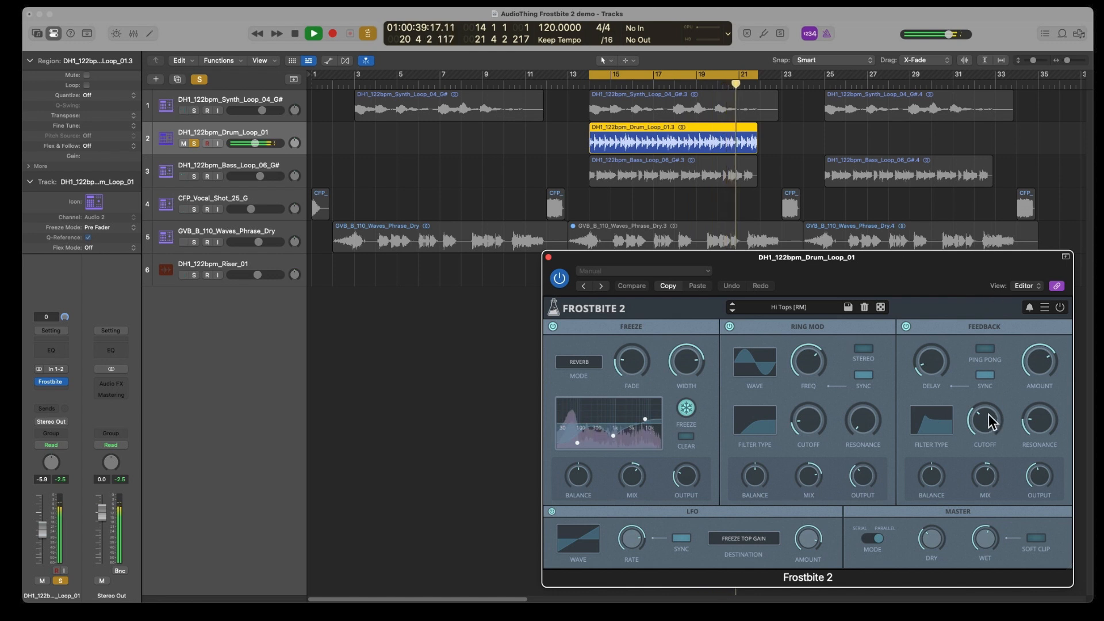
pyautogui.click(880, 547)
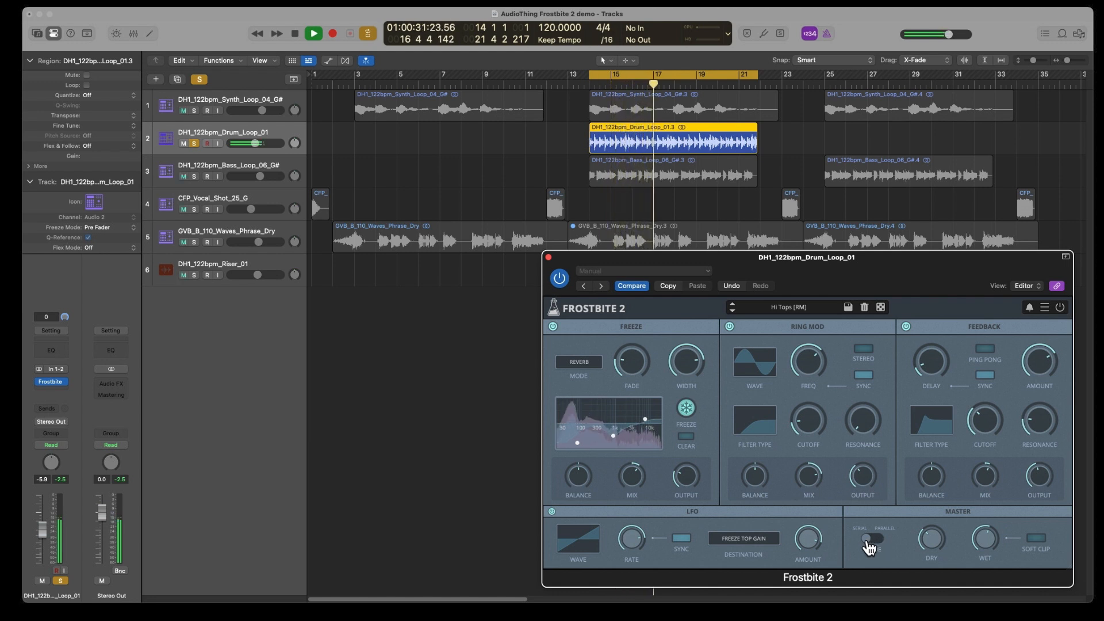
pyautogui.click(869, 545)
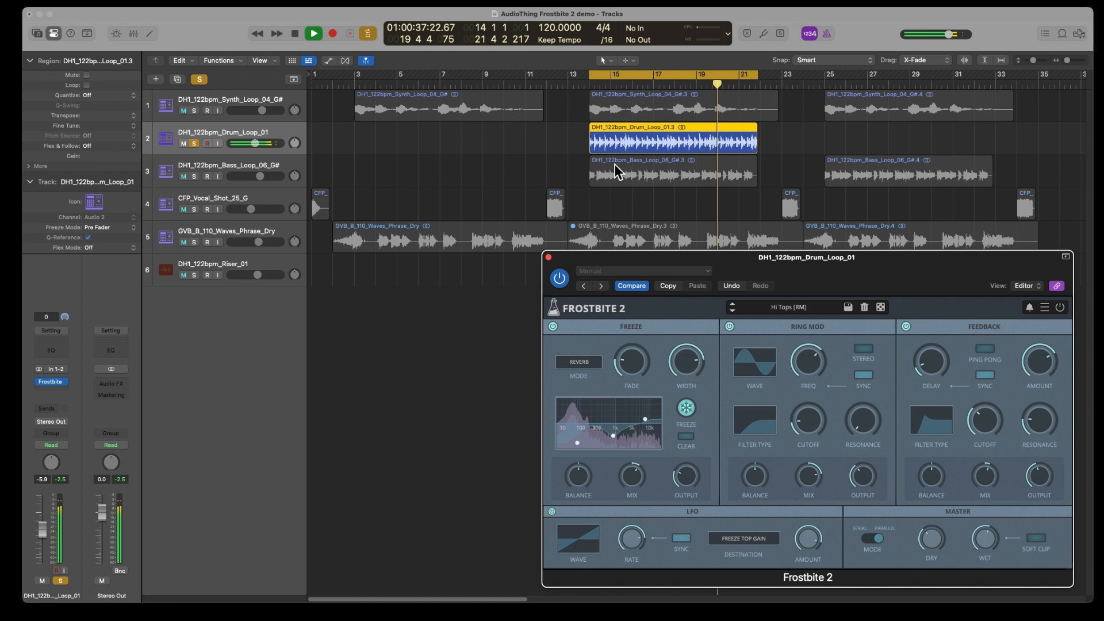
pyautogui.click(294, 34)
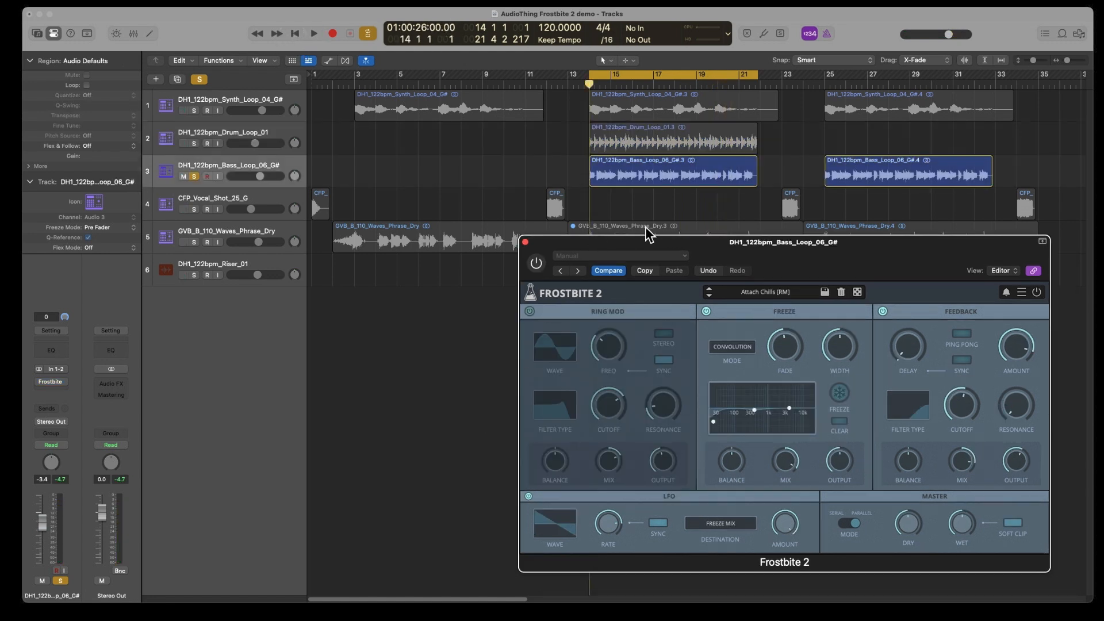
# - Play the soloed DH1_122bpm_Bass_Loop_06_G# track with Frostbite bypassed, raise its volume to -2.7 dB and stop playback
pyautogui.moveTo(749, 255); pyautogui.dragTo(752, 255)
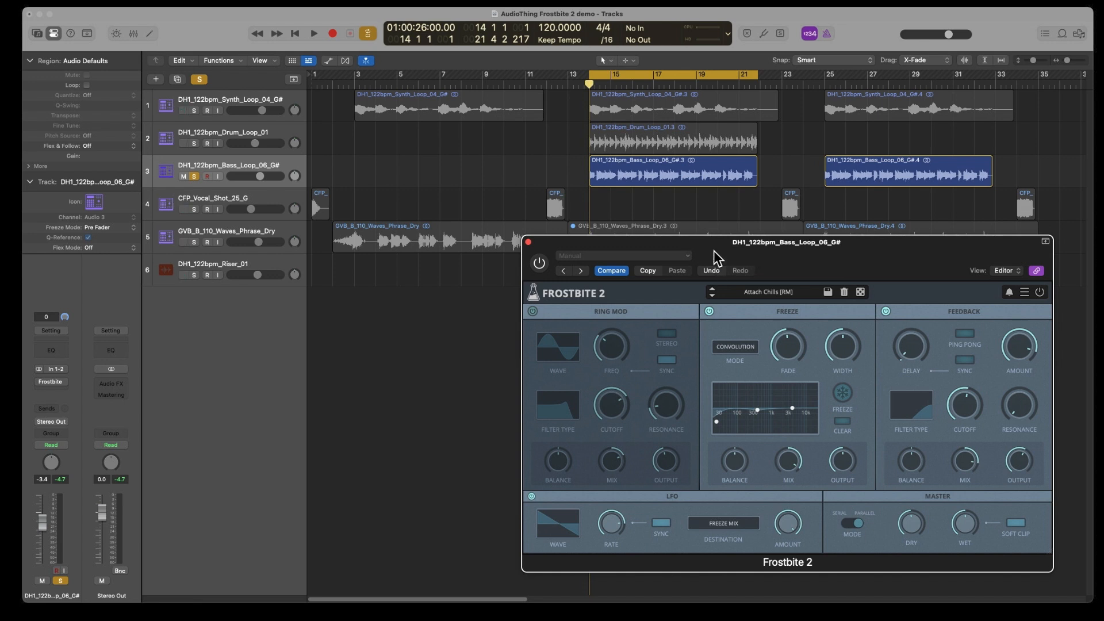
pyautogui.press('space')
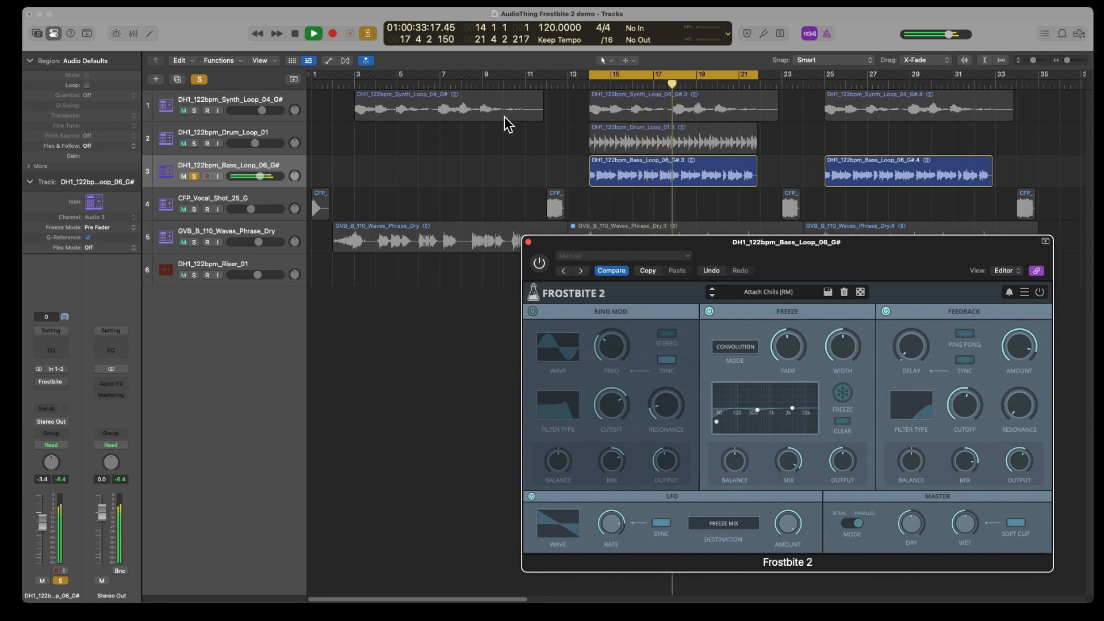
pyautogui.moveTo(263, 178); pyautogui.dragTo(266, 178)
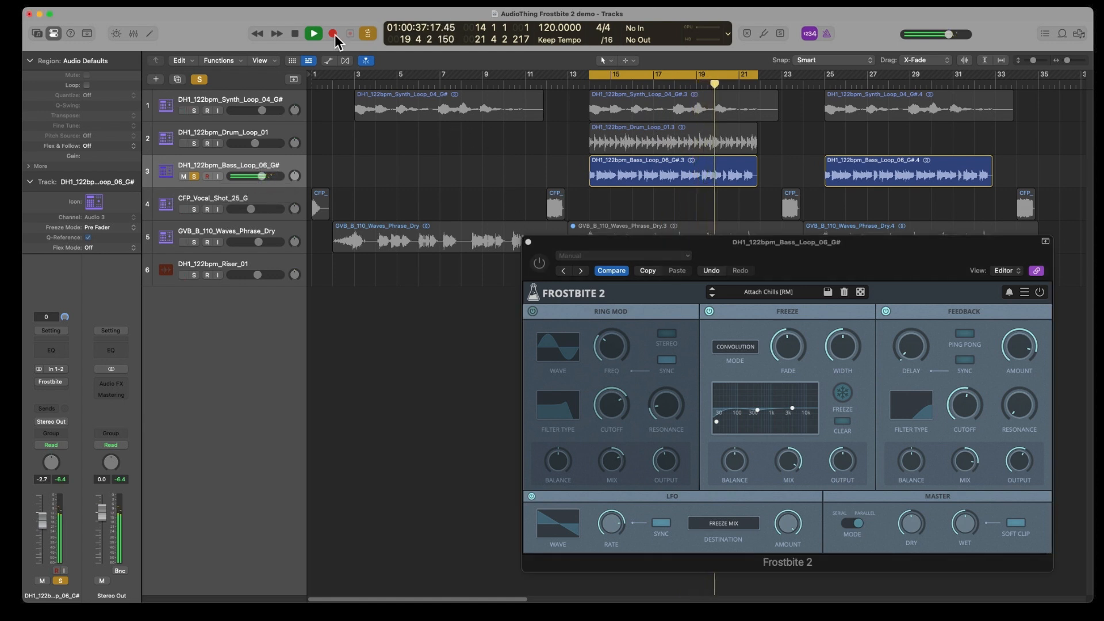
pyautogui.click(300, 33)
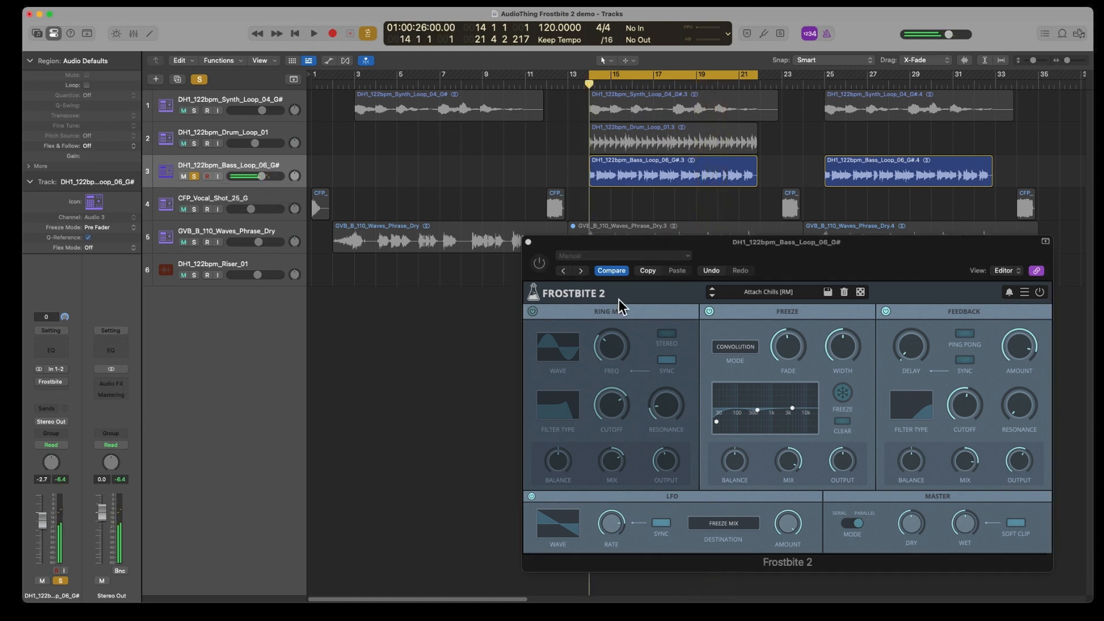
# - Enable Frostbite on the bass track and play the loop through Attach Chills [RM] with a Freeze fade of 7.3 sec
pyautogui.click(540, 266)
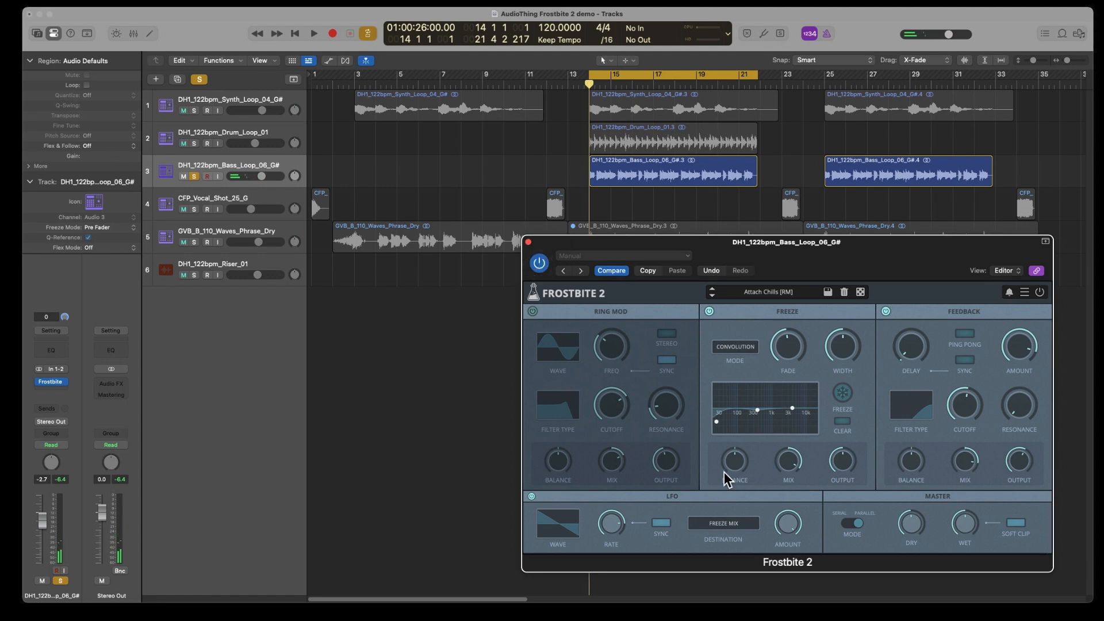
pyautogui.press('space')
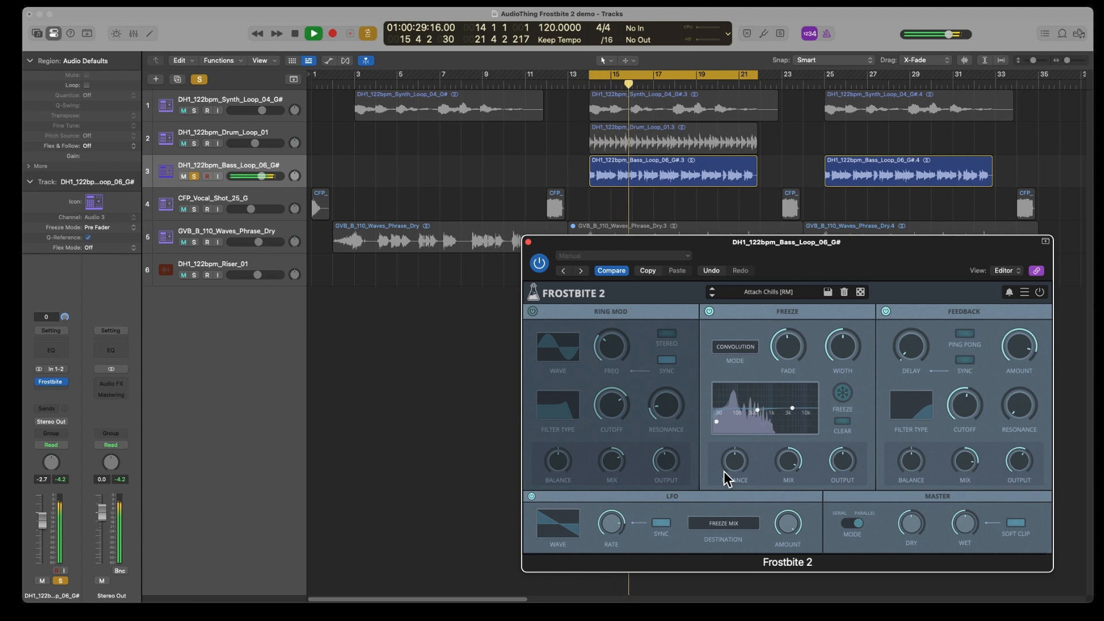
pyautogui.moveTo(787, 347); pyautogui.dragTo(785, 345)
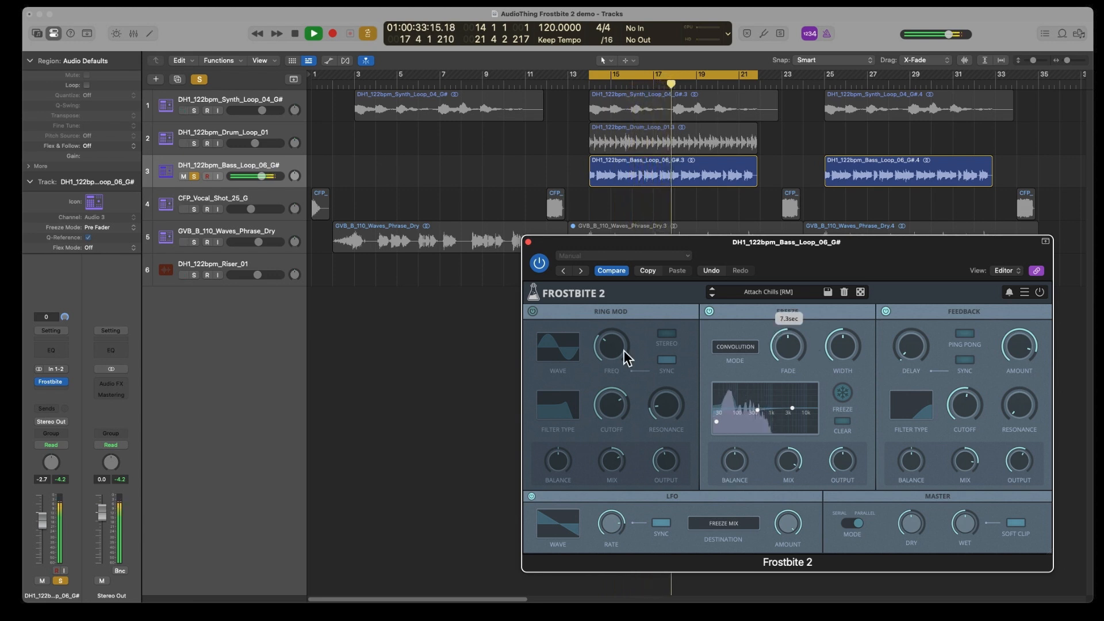
# - Toggle the Ring Mod section on and off, compare the Serial and Parallel Master modes on the bass loop, and stop playback
pyautogui.click(533, 311)
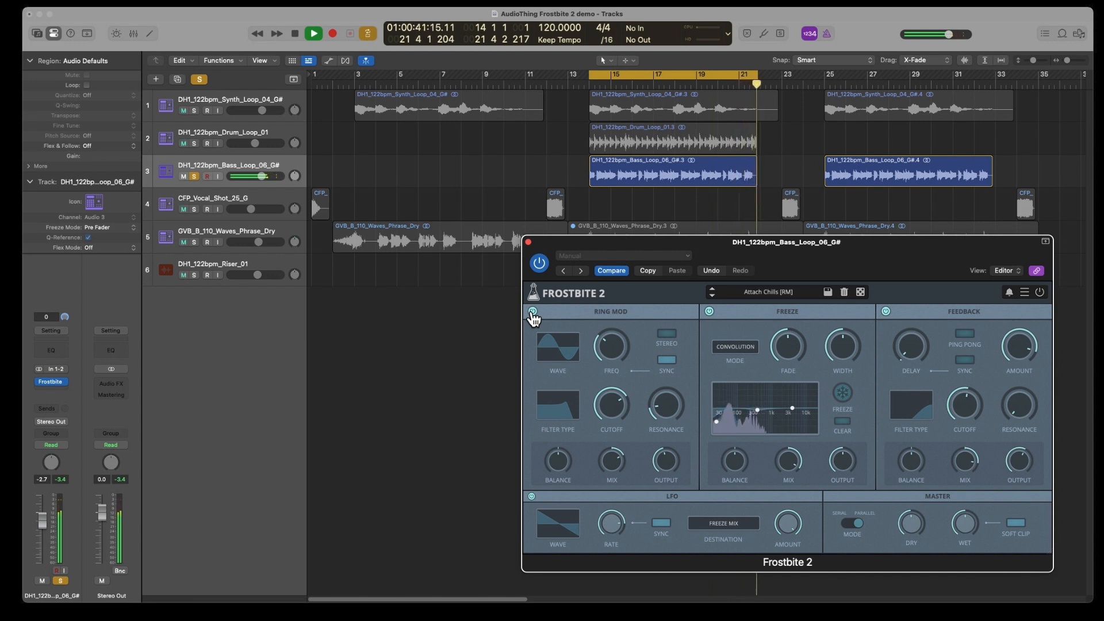
pyautogui.click(533, 312)
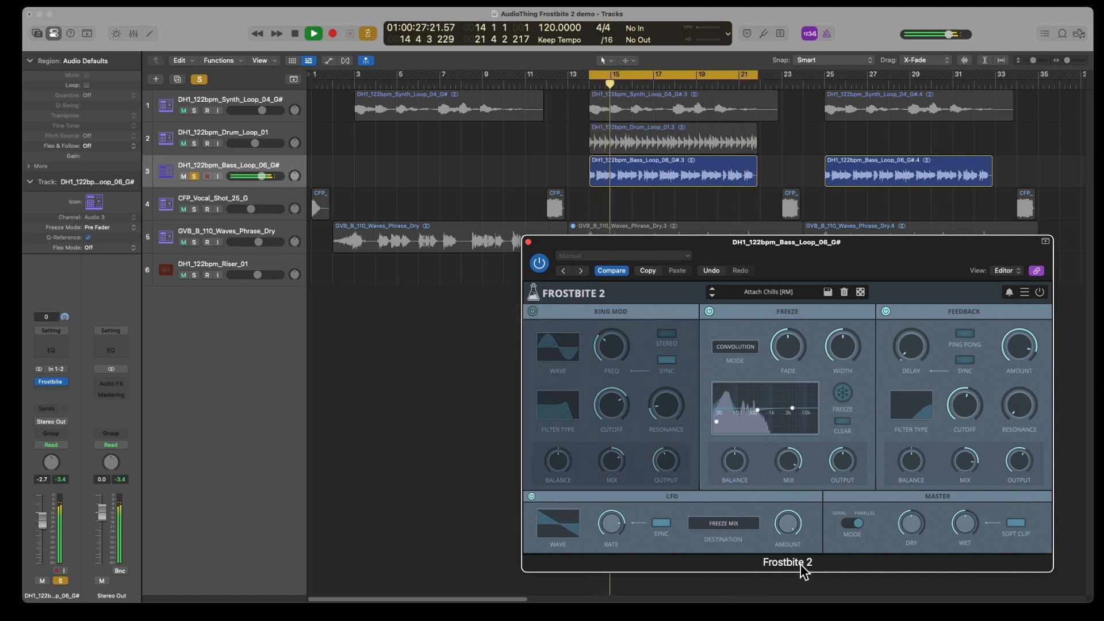
pyautogui.click(860, 527)
pyautogui.click(848, 526)
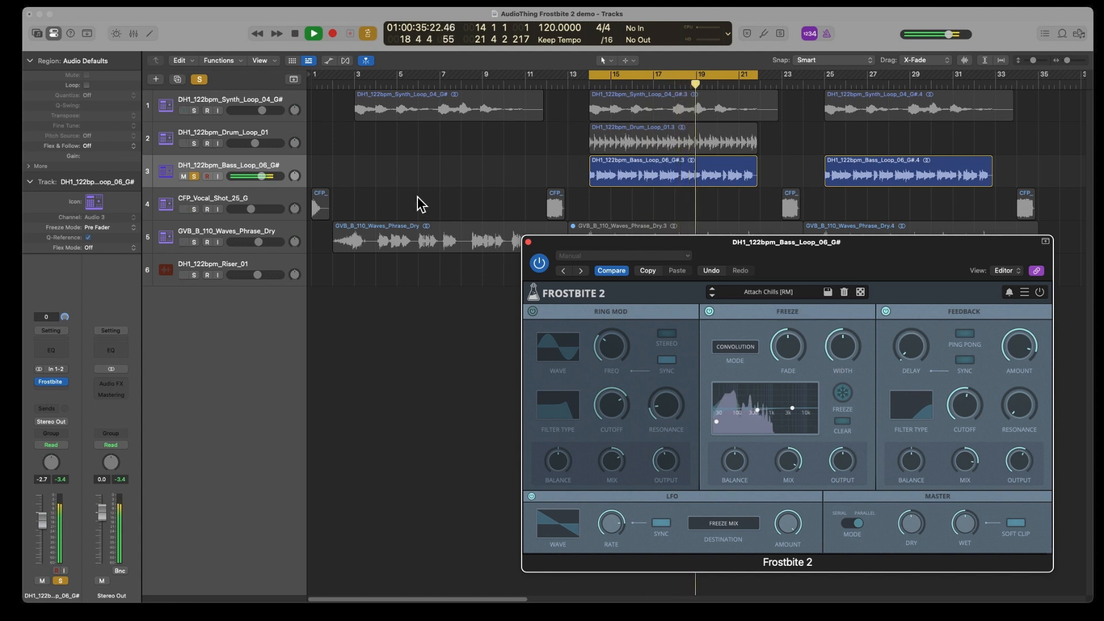
pyautogui.click(294, 33)
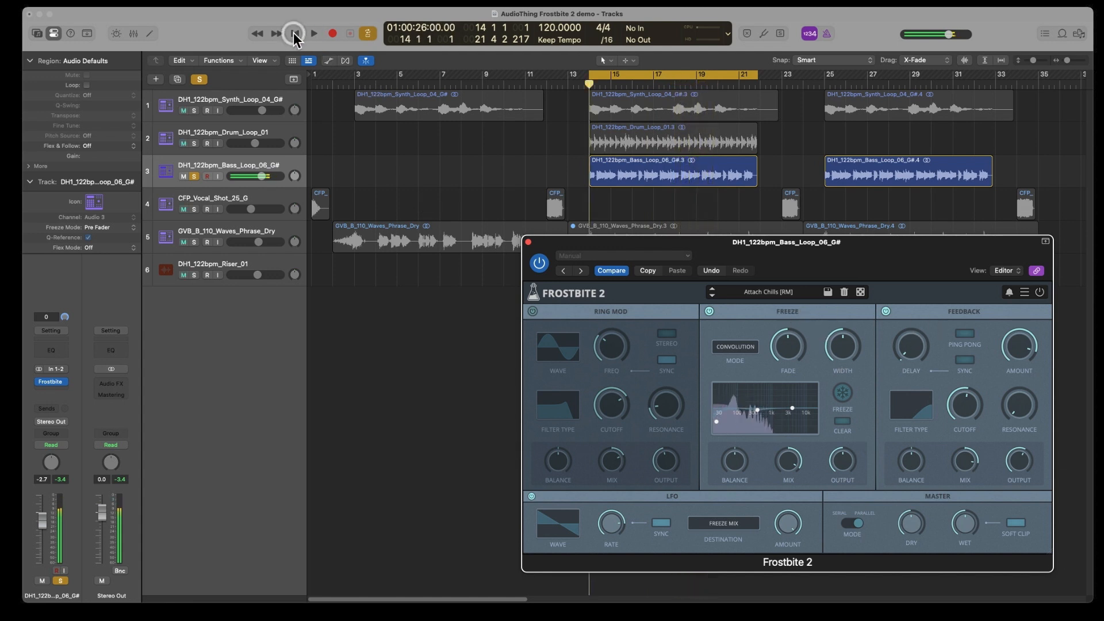
# - Move the bass track's Frostbite window clear of the arrangement and unsolo the bass track
pyautogui.moveTo(577, 255); pyautogui.dragTo(556, 314)
pyautogui.click(194, 176)
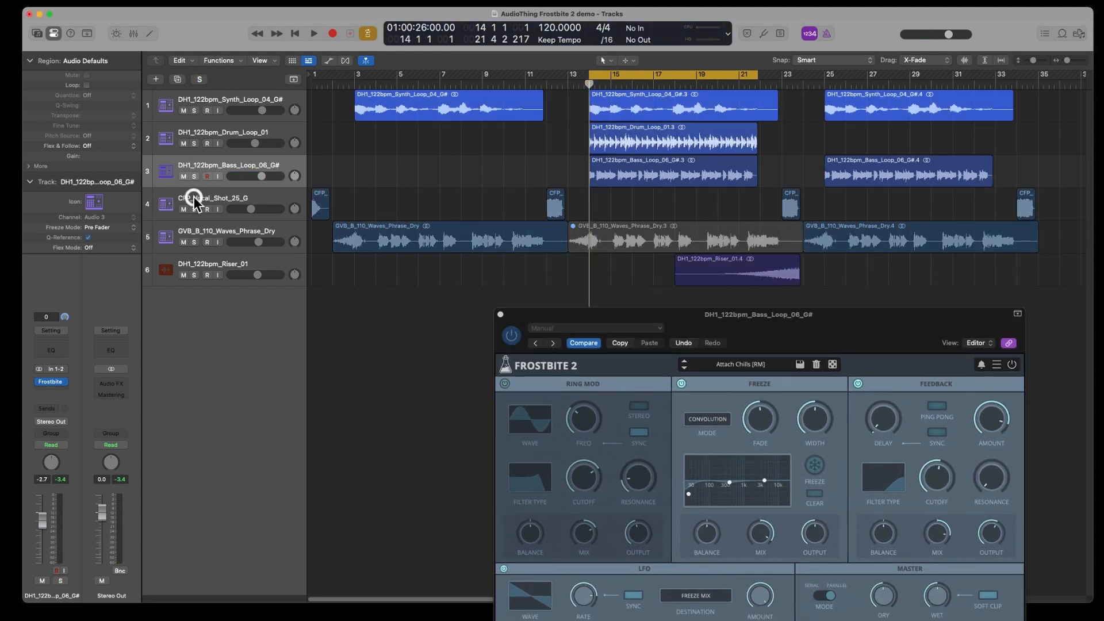
# - Solo the CFP_Vocal_Shot_25_G track and look through Frostbite's Factory presets, keeping Chopping Block [RM] loaded
pyautogui.click(197, 194)
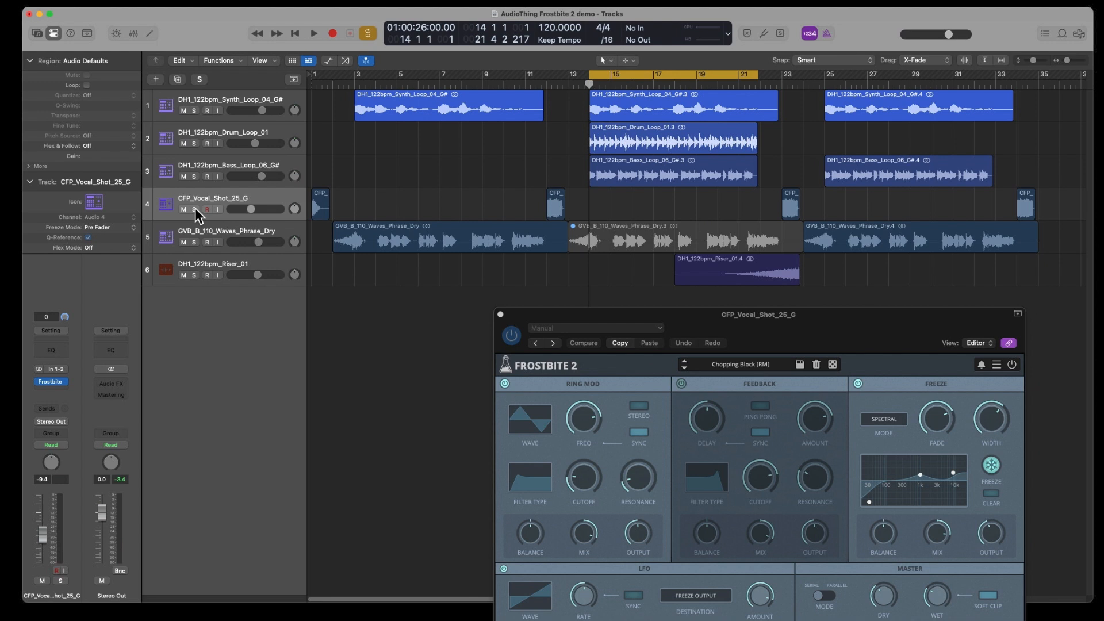
pyautogui.moveTo(684, 329); pyautogui.dragTo(653, 308)
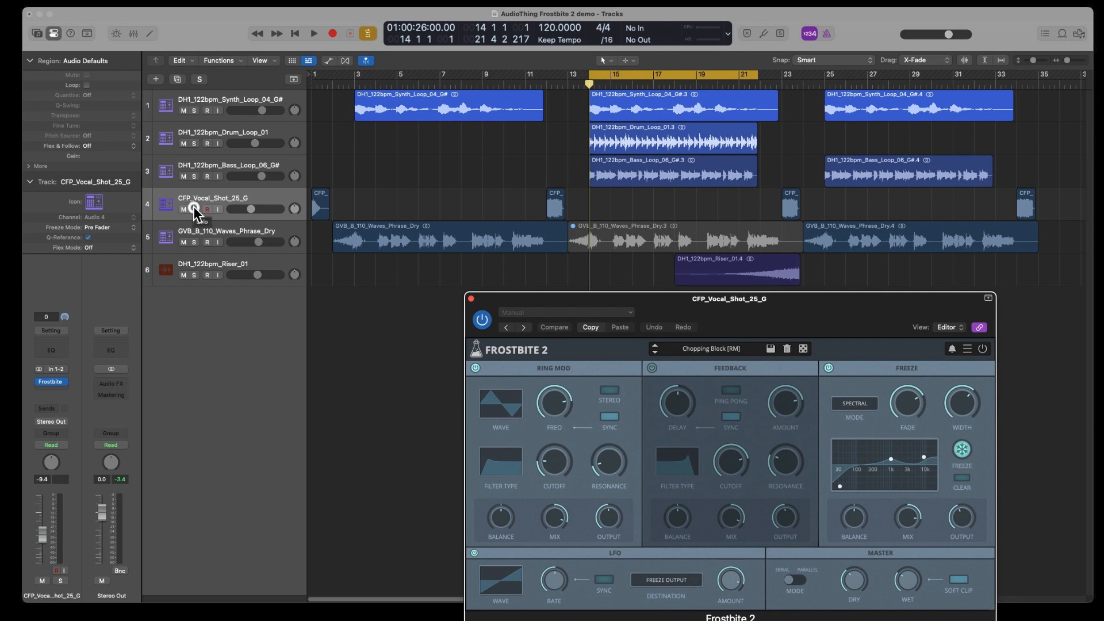
pyautogui.click(194, 209)
pyautogui.moveTo(705, 315); pyautogui.dragTo(752, 317)
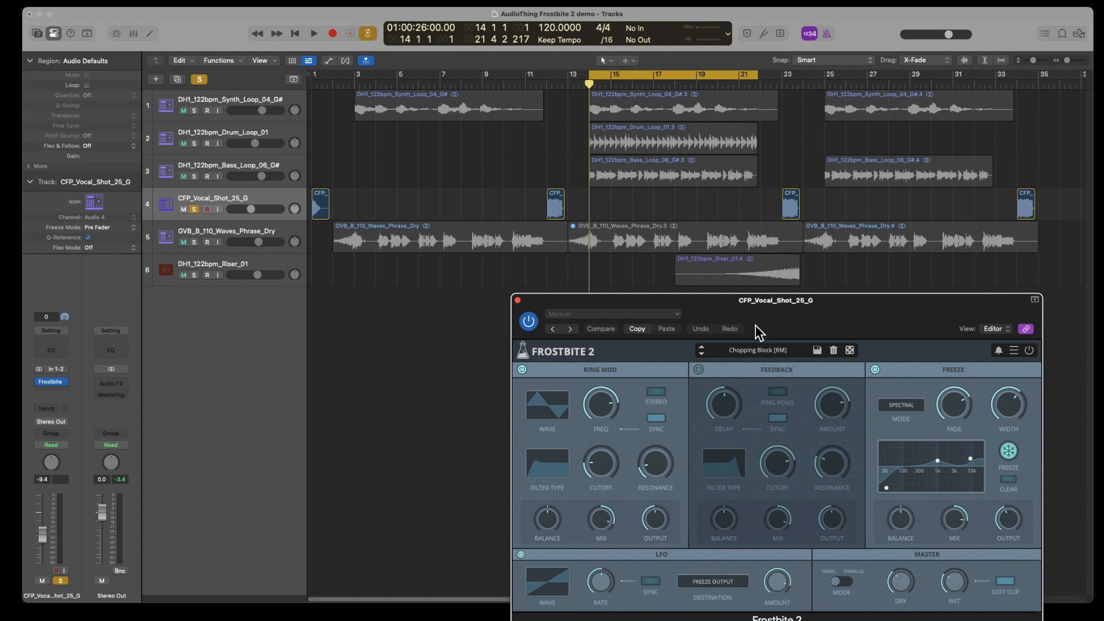
pyautogui.click(784, 356)
pyautogui.moveTo(771, 362)
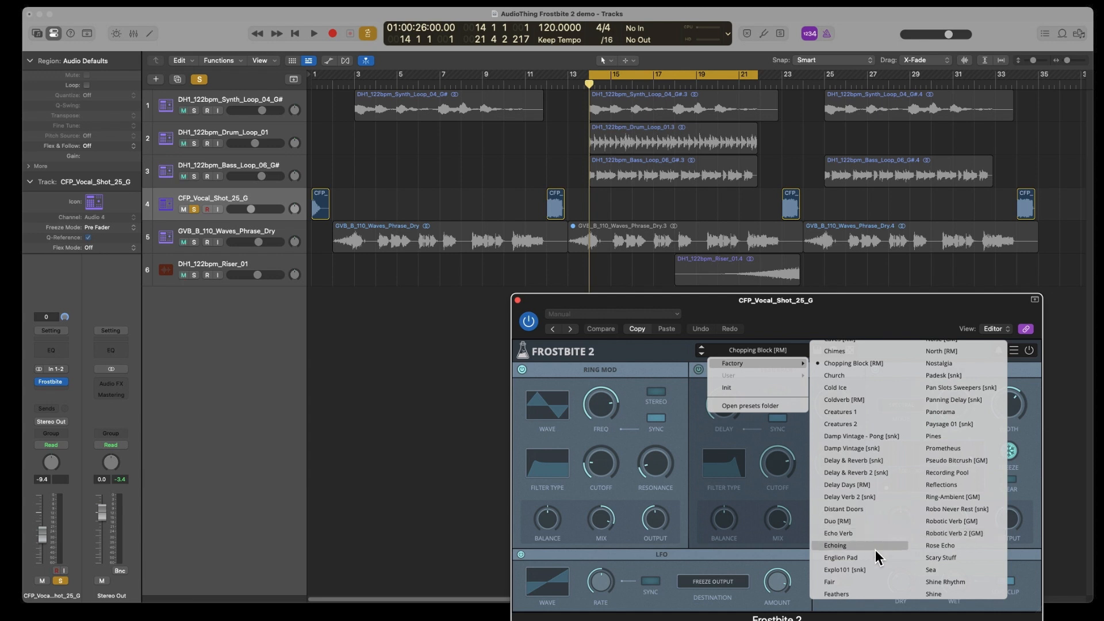
pyautogui.click(799, 396)
# - Play the first vocal shot region from bar 1 with Frostbite bypassed, and raise the track's volume to -7.8 dB
pyautogui.moveTo(720, 311); pyautogui.dragTo(714, 309)
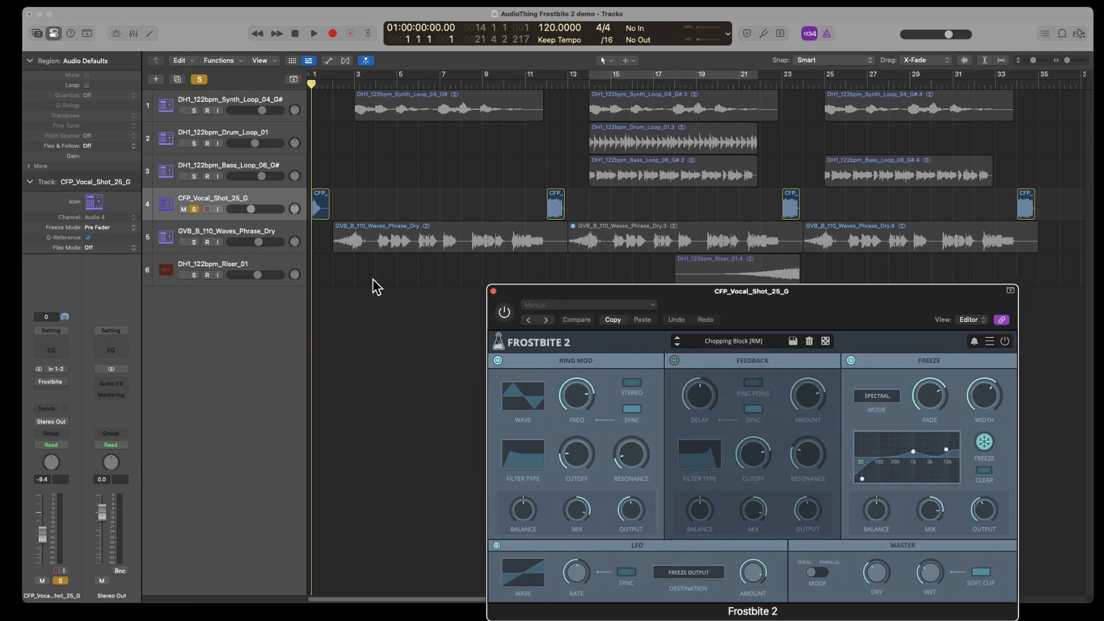
pyautogui.press('space')
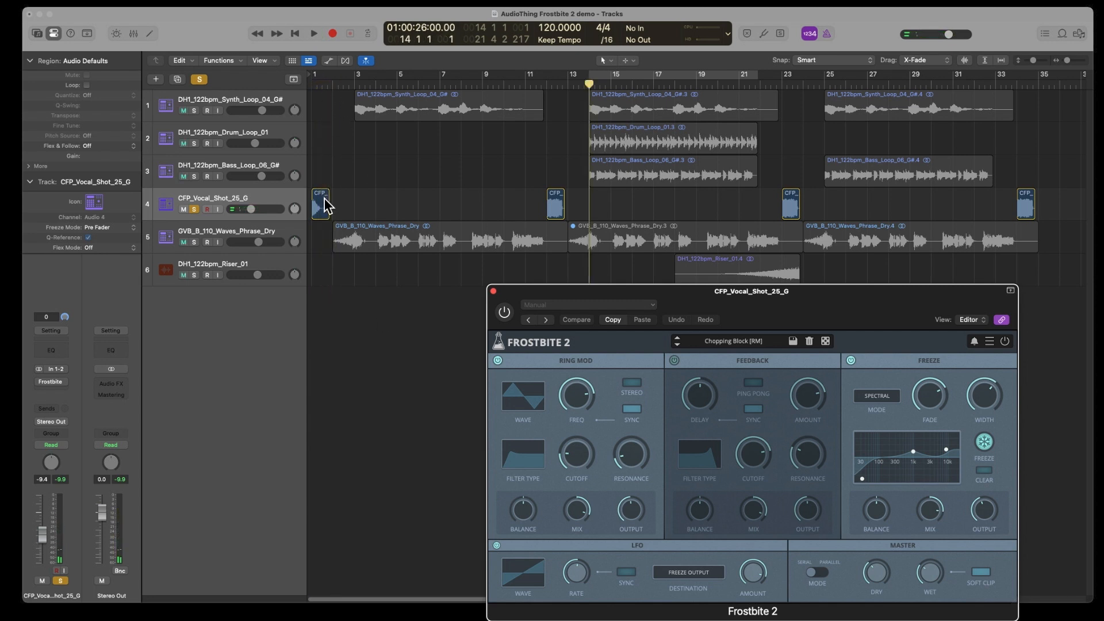
pyautogui.click(326, 204)
pyautogui.hotkey('shift', 'space')
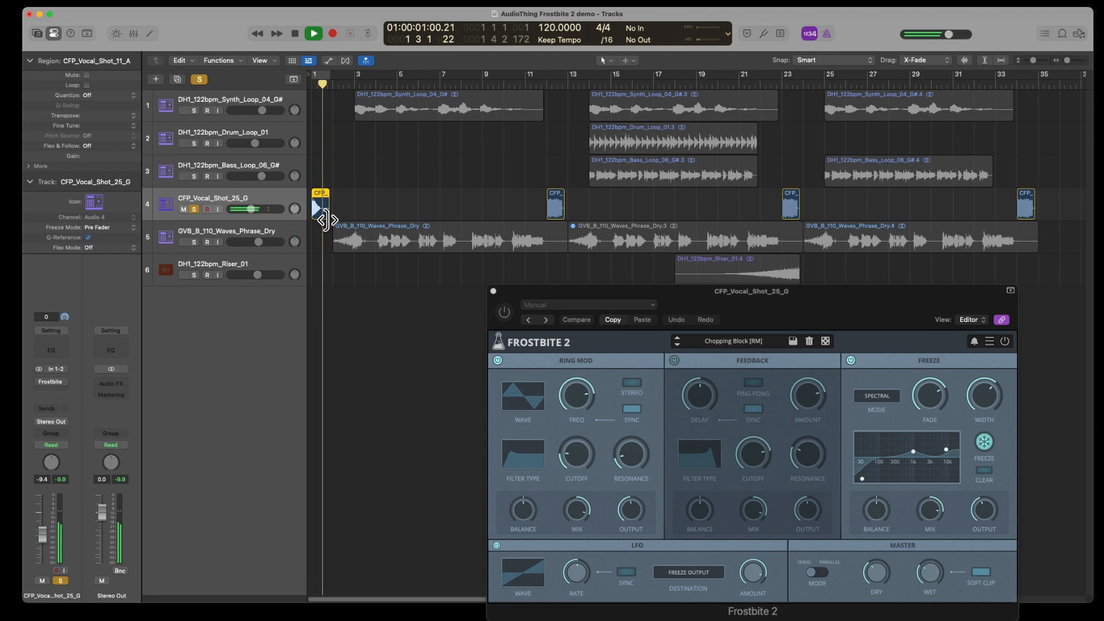
pyautogui.press('space')
pyautogui.press('space')
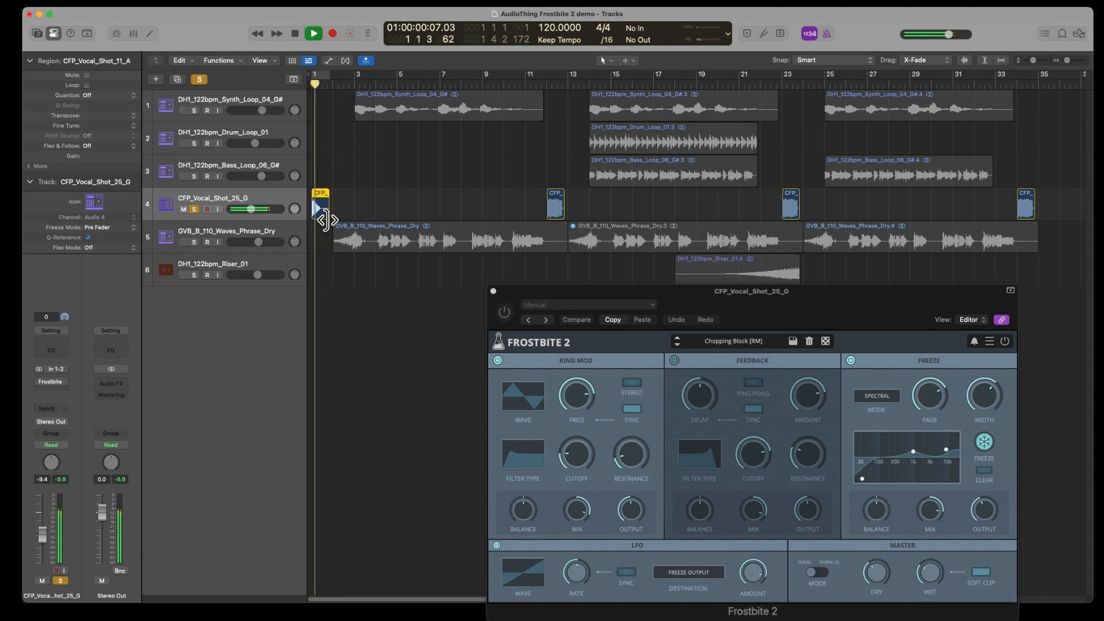
pyautogui.press('space')
pyautogui.moveTo(252, 211); pyautogui.dragTo(253, 209)
# - Enable Frostbite on the vocal shot track, play the shot twice through Chopping Block [RM] and stop playback
pyautogui.moveTo(516, 291); pyautogui.dragTo(515, 285)
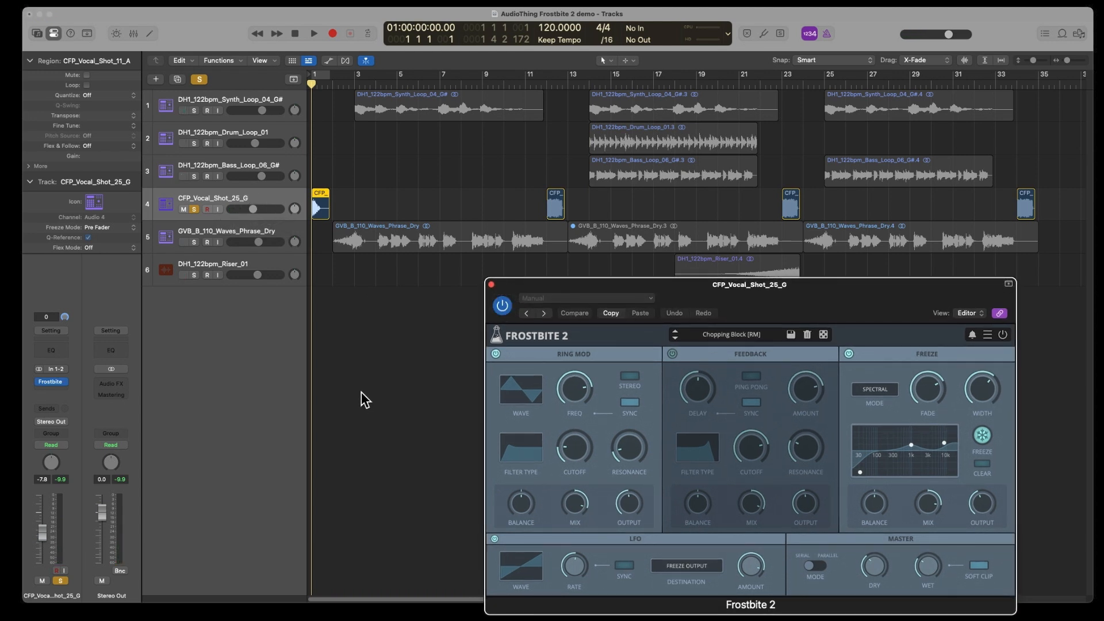
pyautogui.press('space')
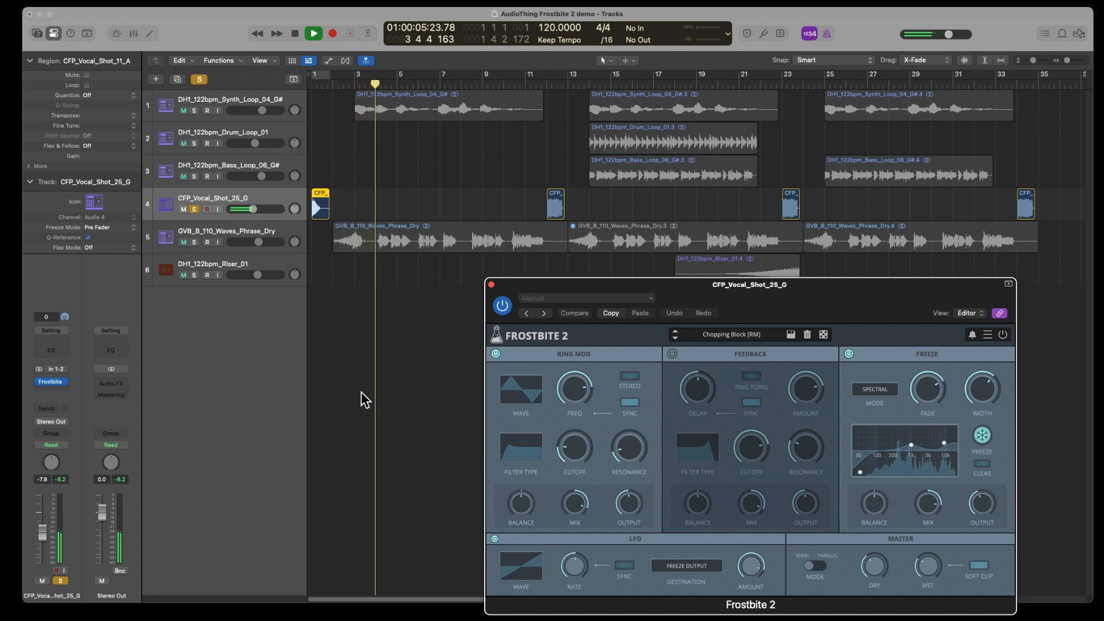
pyautogui.press('space')
pyautogui.press('space')
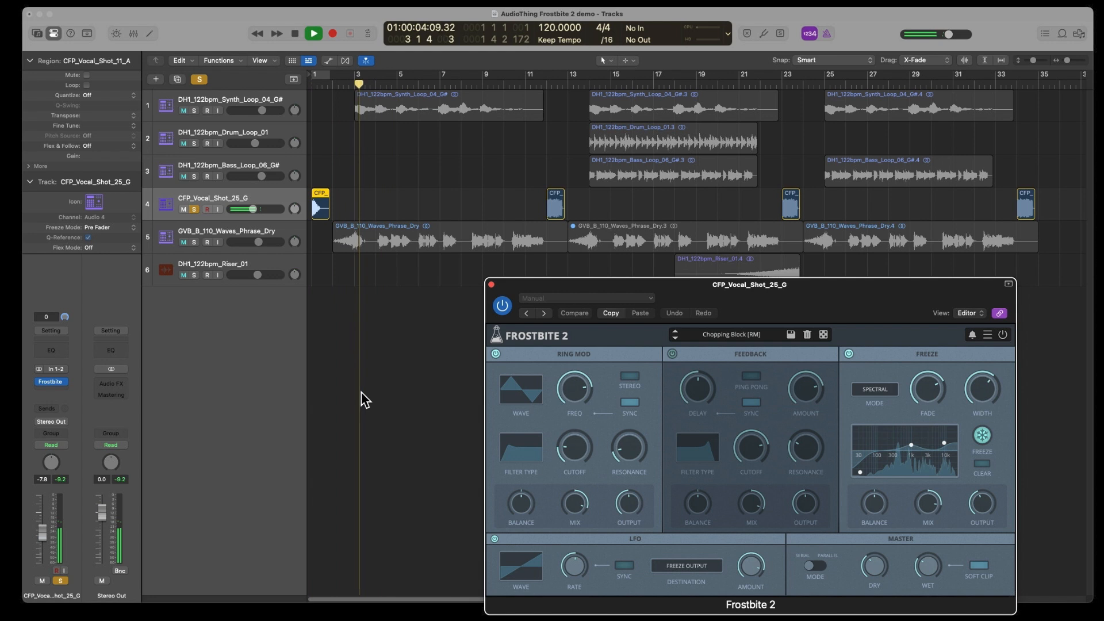
pyautogui.press('space')
# - Unsolo the vocal shot track, solo the GVB_B_110_Waves_Phrase_Dry track and move its Frostbite window clear of the regions
pyautogui.click(194, 209)
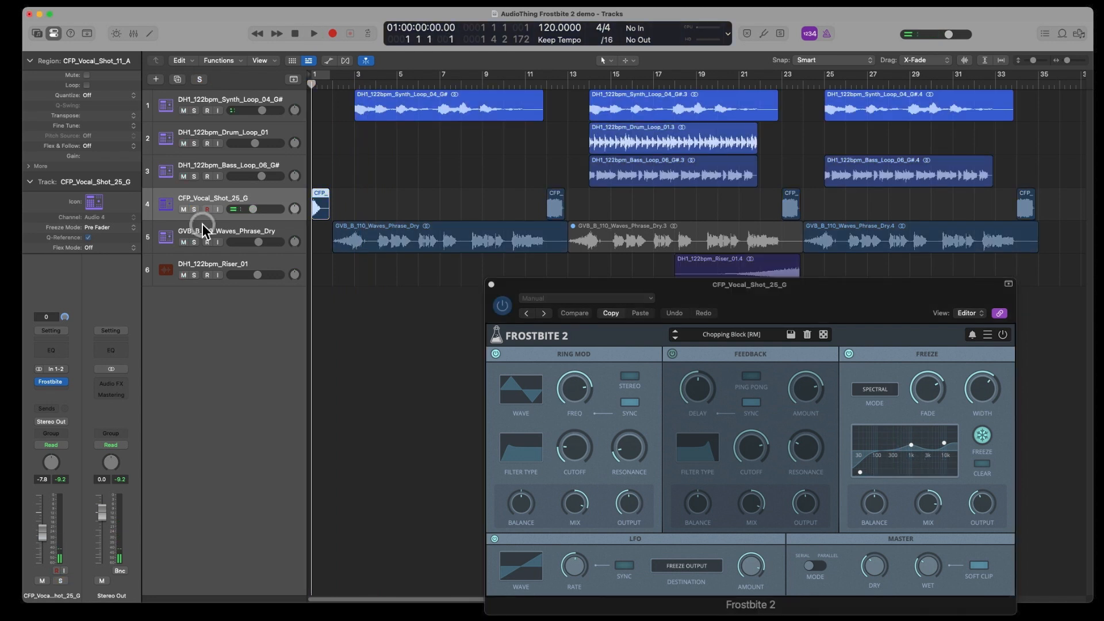
pyautogui.click(247, 226)
pyautogui.click(194, 242)
pyautogui.moveTo(880, 286); pyautogui.dragTo(899, 302)
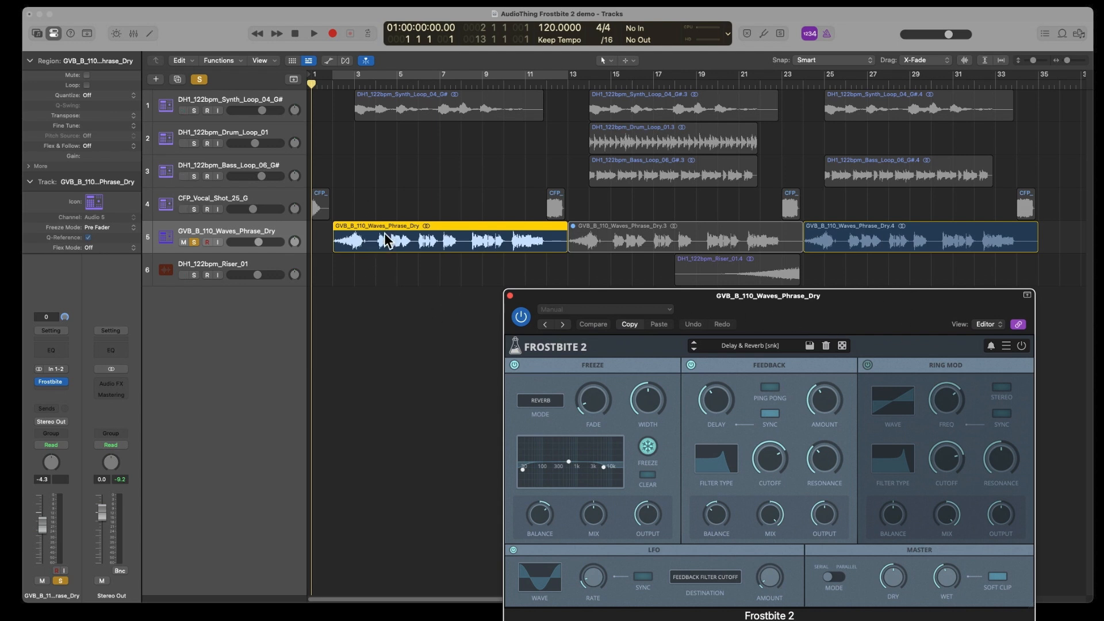
# - Play the first vocal phrase region with Frostbite bypassed and stop playback
pyautogui.click(521, 316)
pyautogui.press('space')
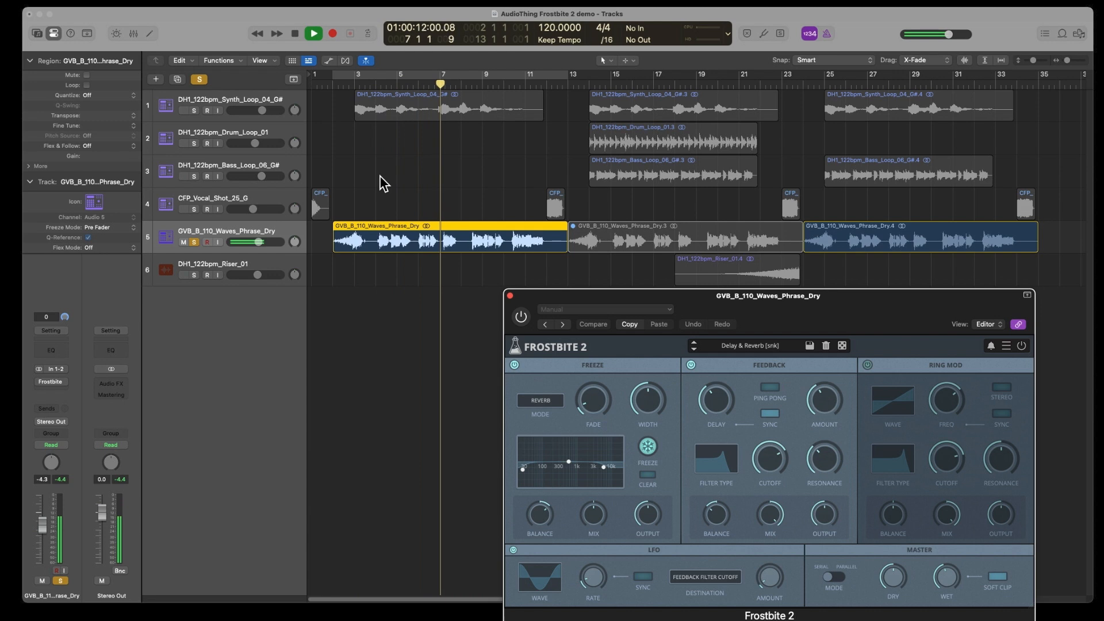
pyautogui.click(293, 34)
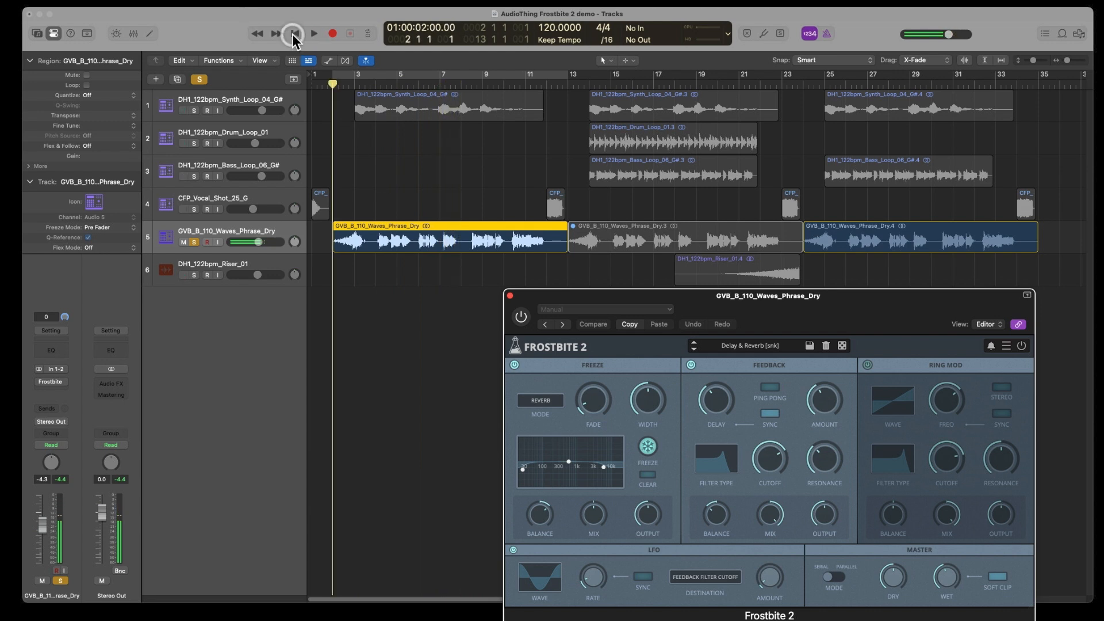
# - Cycle the first vocal phrase region and play it with Frostbite enabled on the Delay & Reverb [snk] preset
pyautogui.click(436, 382)
pyautogui.click(417, 253)
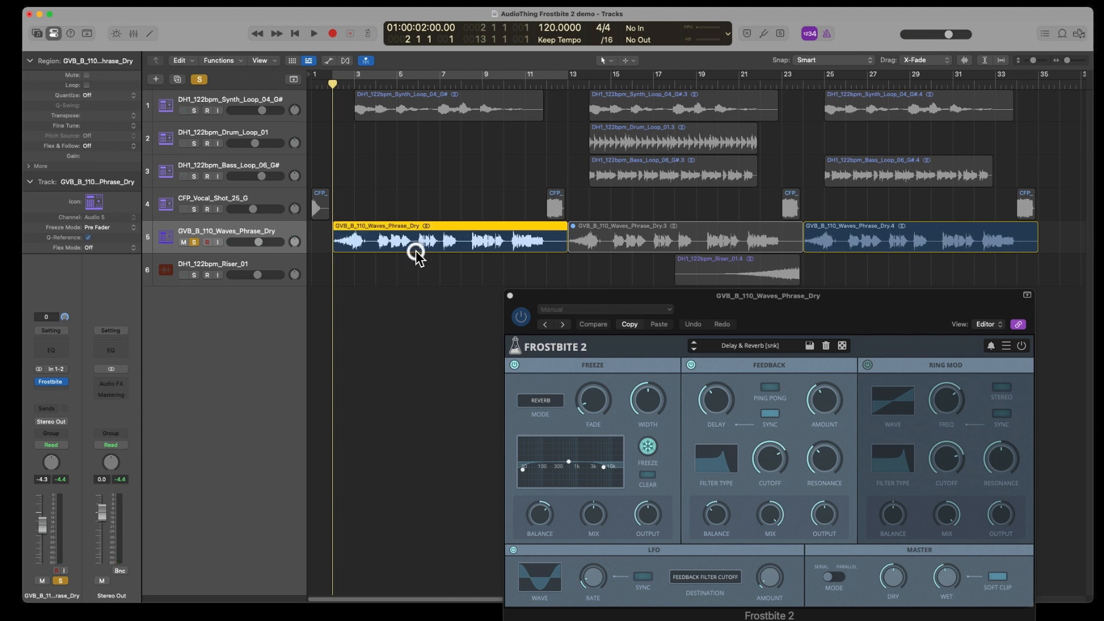
pyautogui.click(448, 78)
pyautogui.press('space')
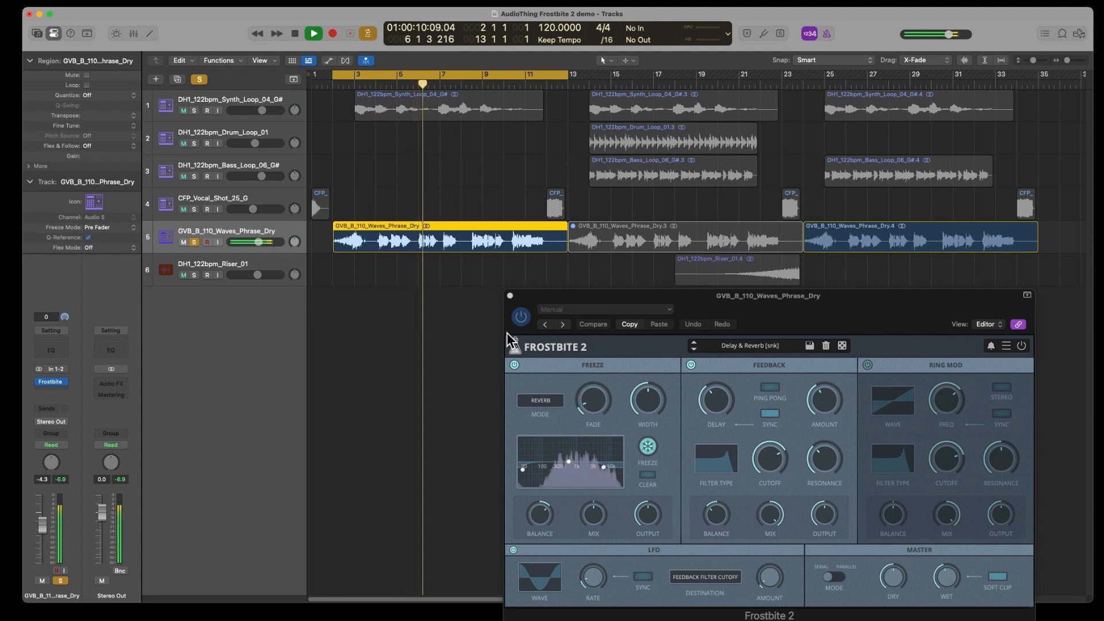
pyautogui.moveTo(850, 305); pyautogui.dragTo(857, 310)
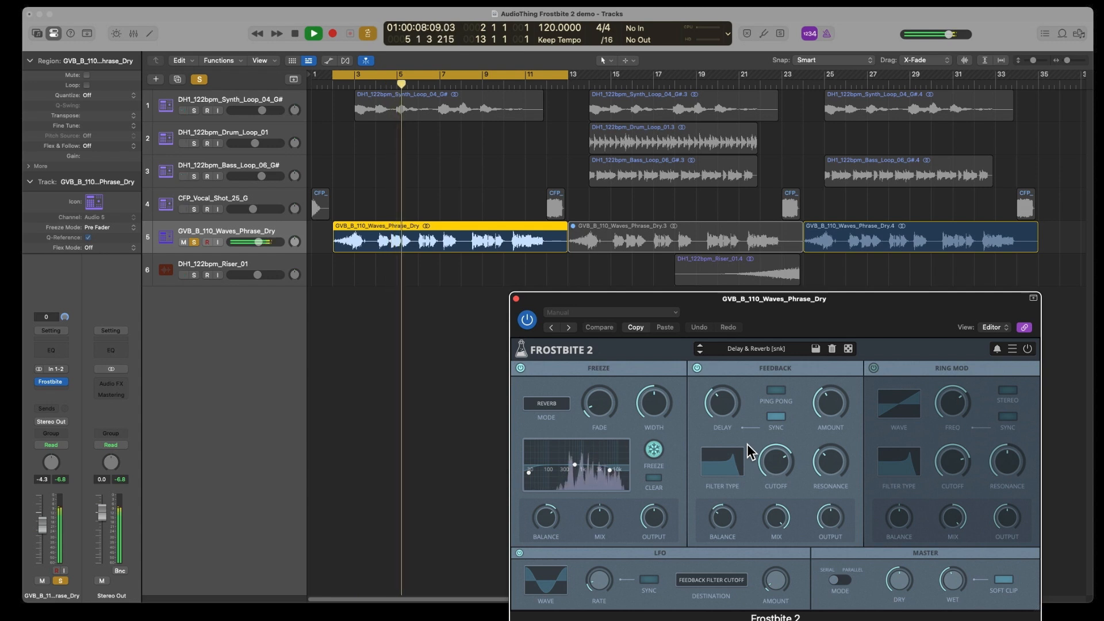
pyautogui.moveTo(893, 307); pyautogui.dragTo(908, 276)
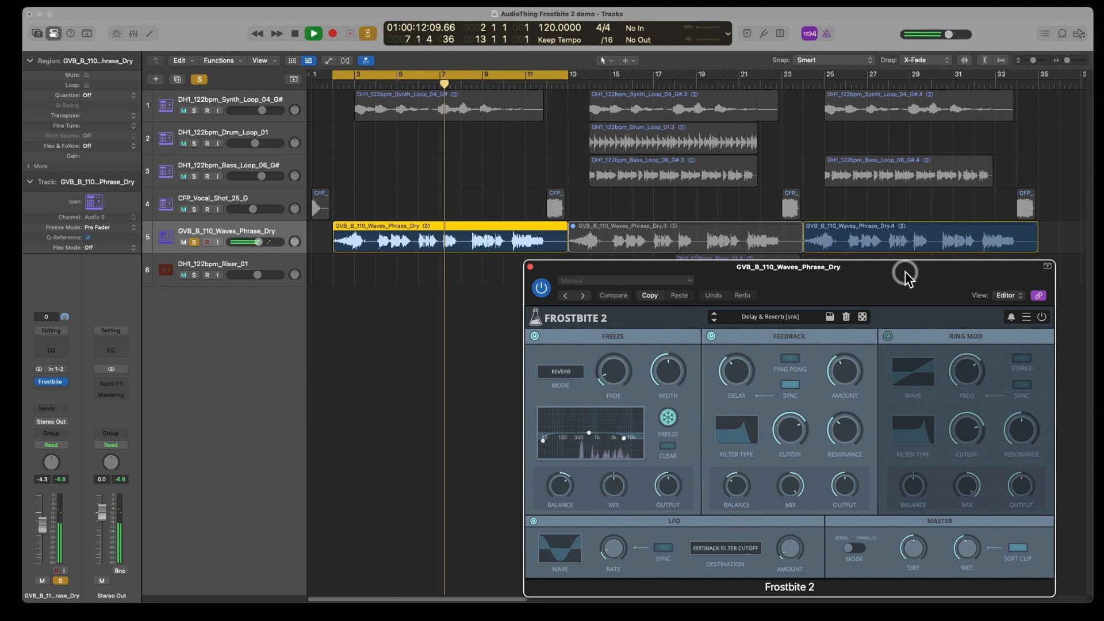
pyautogui.press('space')
# - Switch the vocal phrase's Freeze mode to Spectral, play the cycled region and stop playback
pyautogui.click(561, 372)
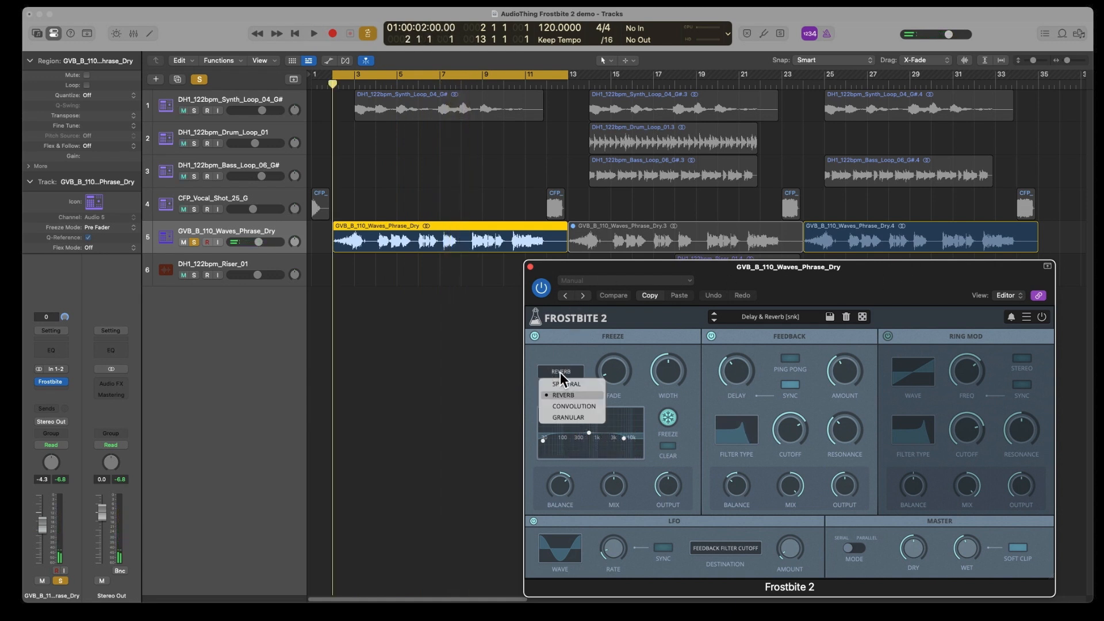
pyautogui.click(563, 383)
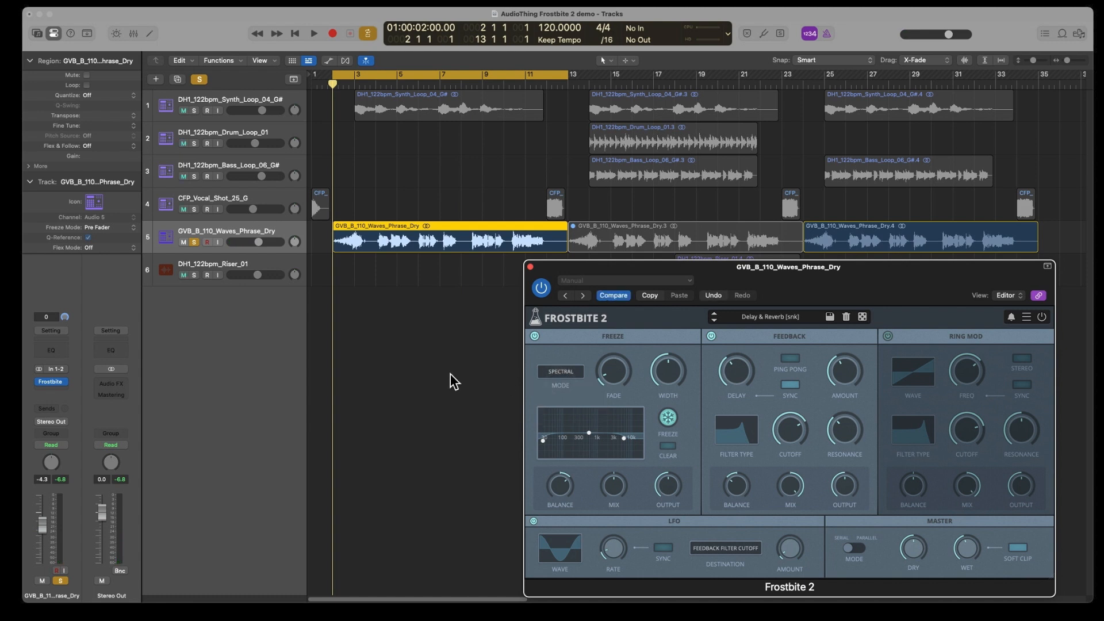
pyautogui.click(446, 375)
pyautogui.click(449, 235)
pyautogui.press('space')
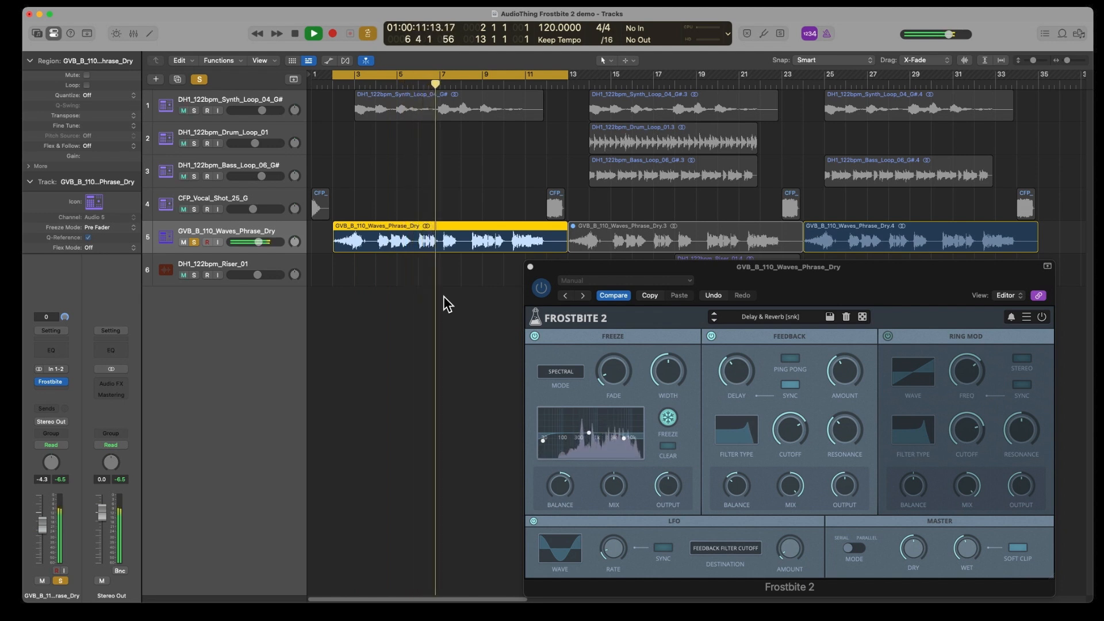
pyautogui.press('space')
pyautogui.click(561, 372)
pyautogui.click(493, 304)
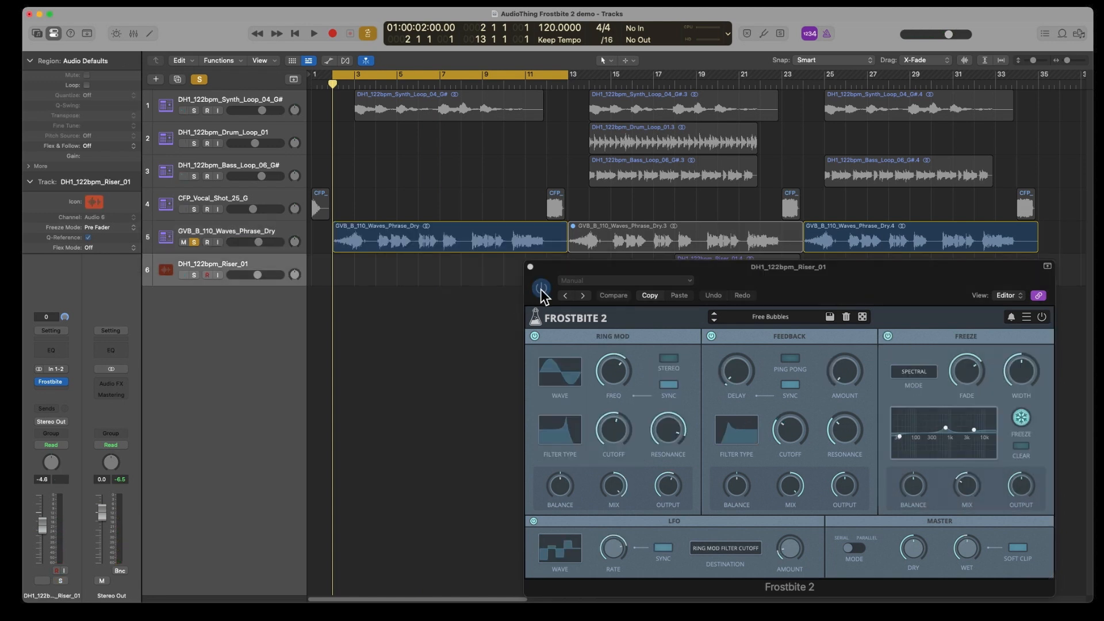
# - Solo the DH1_122bpm_Riser_01 track, cycle its region, and play it with Frostbite bypassed
pyautogui.moveTo(558, 268); pyautogui.dragTo(550, 290)
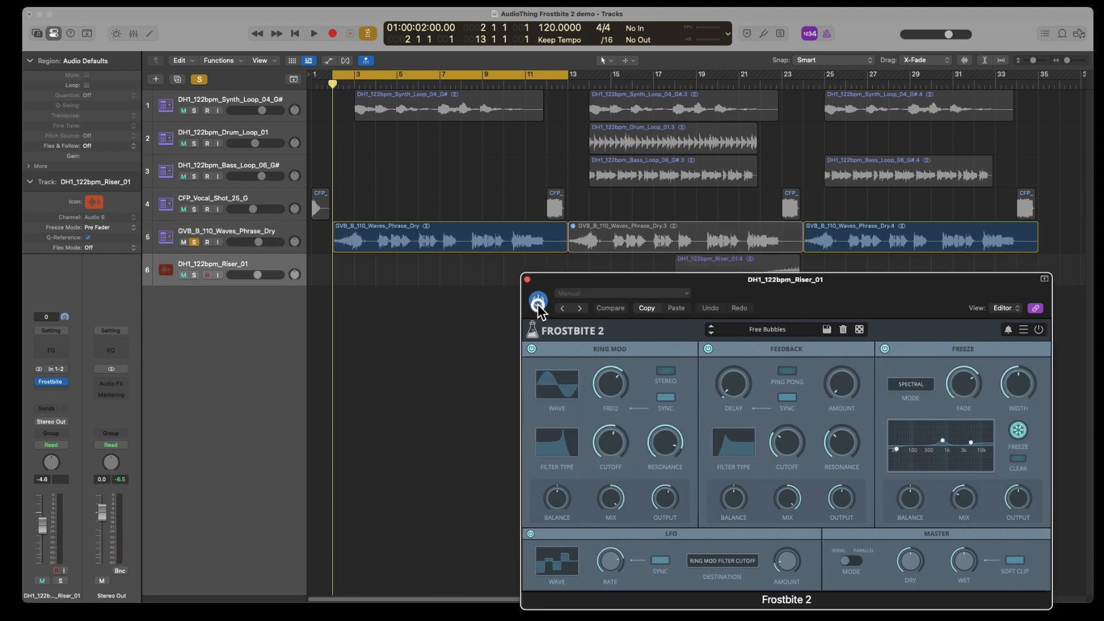
pyautogui.moveTo(627, 285); pyautogui.dragTo(610, 341)
pyautogui.click(739, 258)
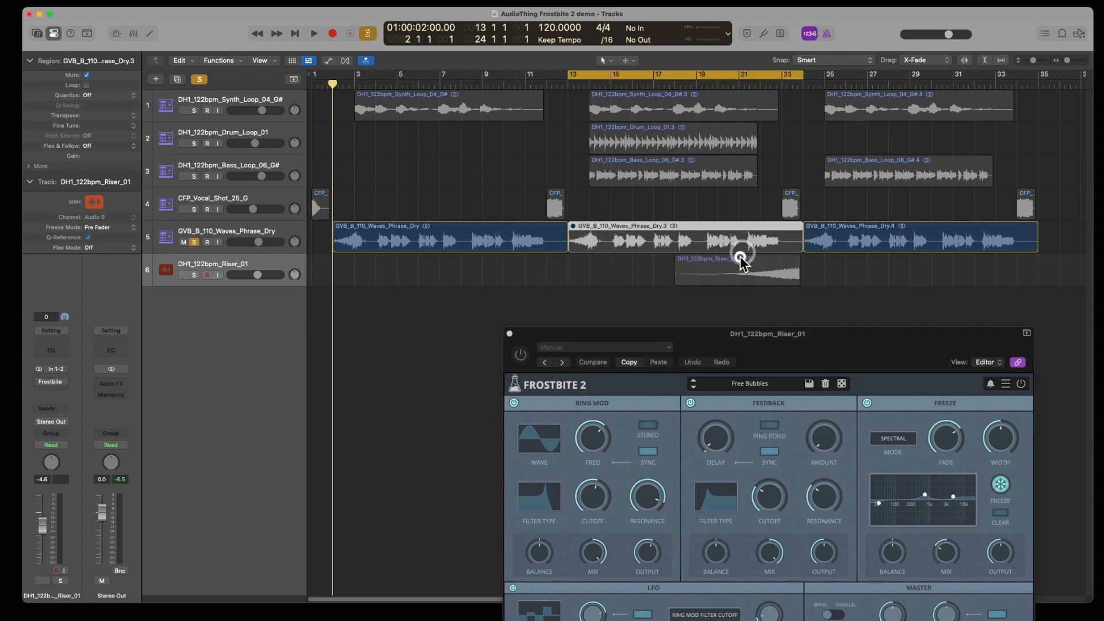
pyautogui.press('space')
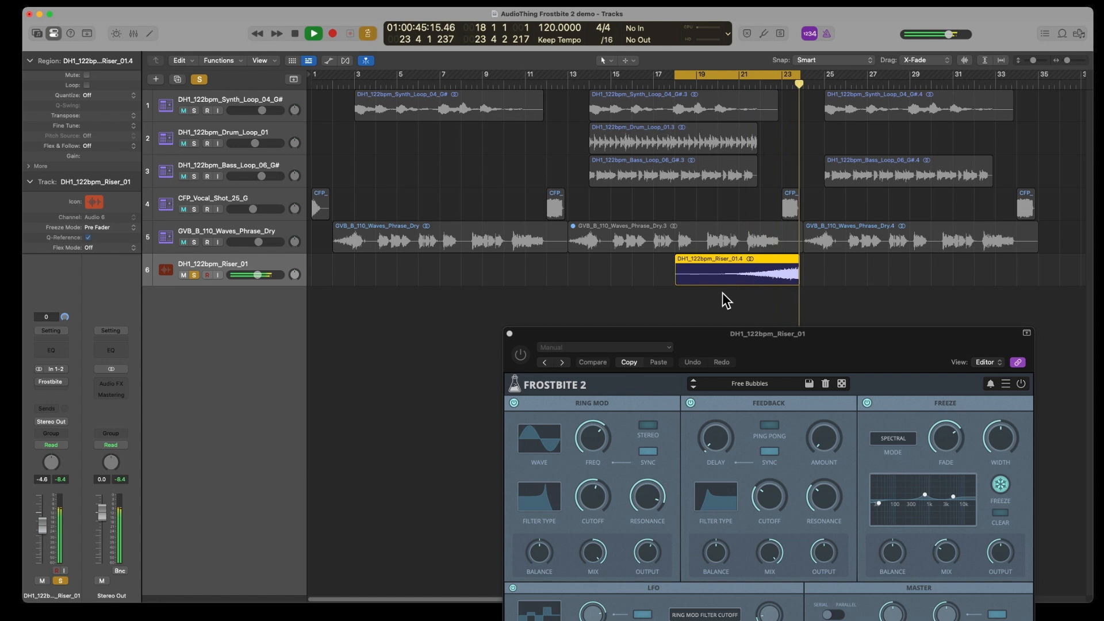
pyautogui.press('space')
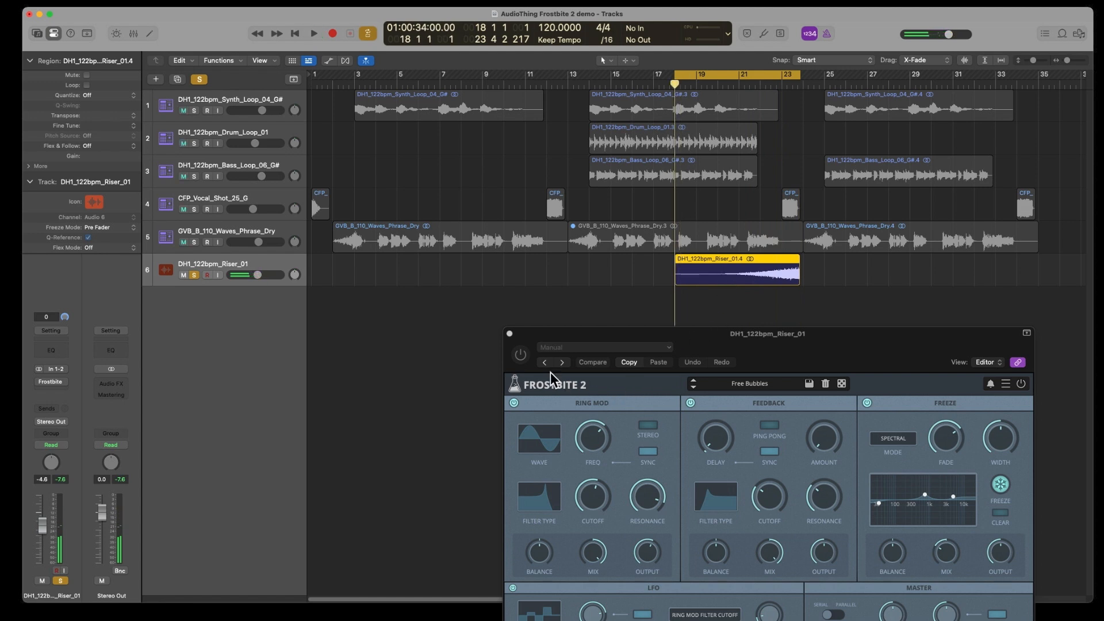
# - Enable Frostbite on the riser track, play it through Free Bubbles, and turn cycling off to let the tail continue
pyautogui.click(521, 356)
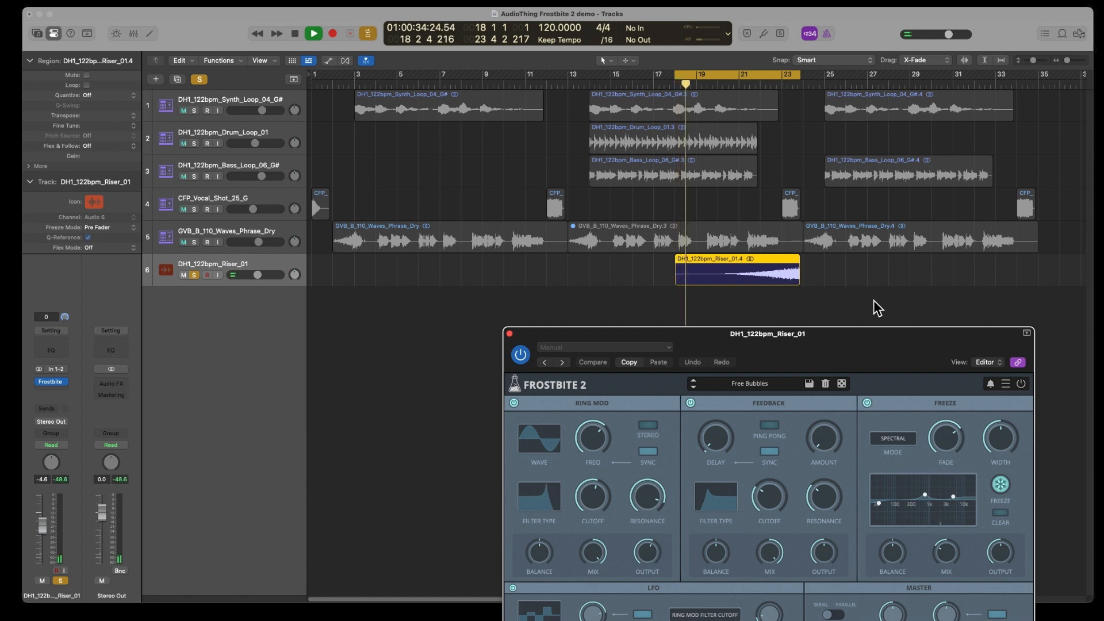
pyautogui.moveTo(870, 339); pyautogui.dragTo(865, 310)
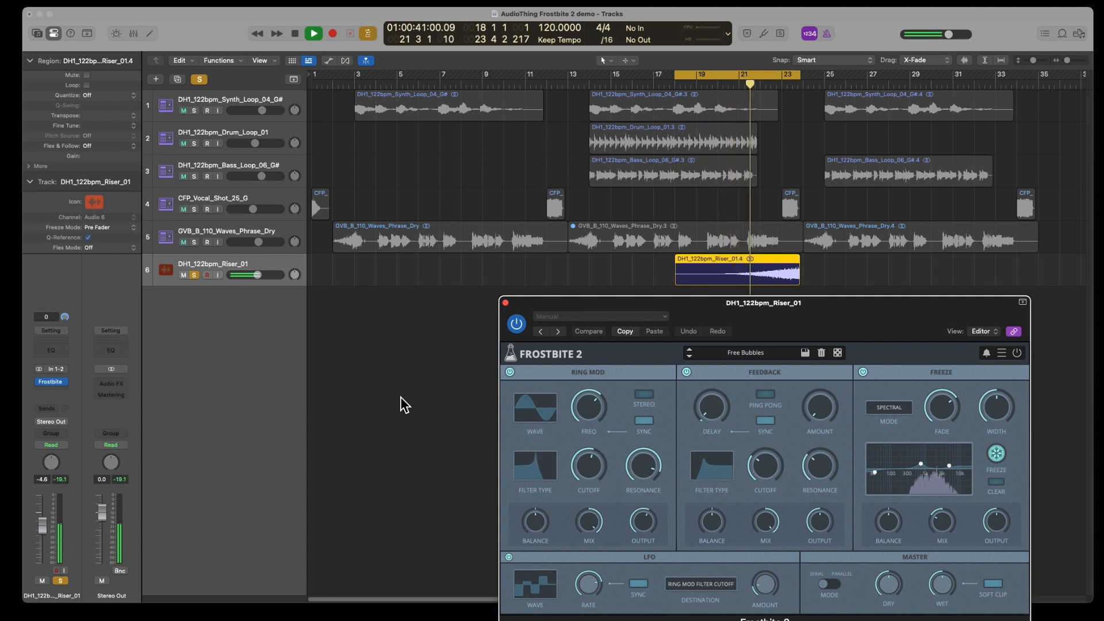
pyautogui.click(771, 74)
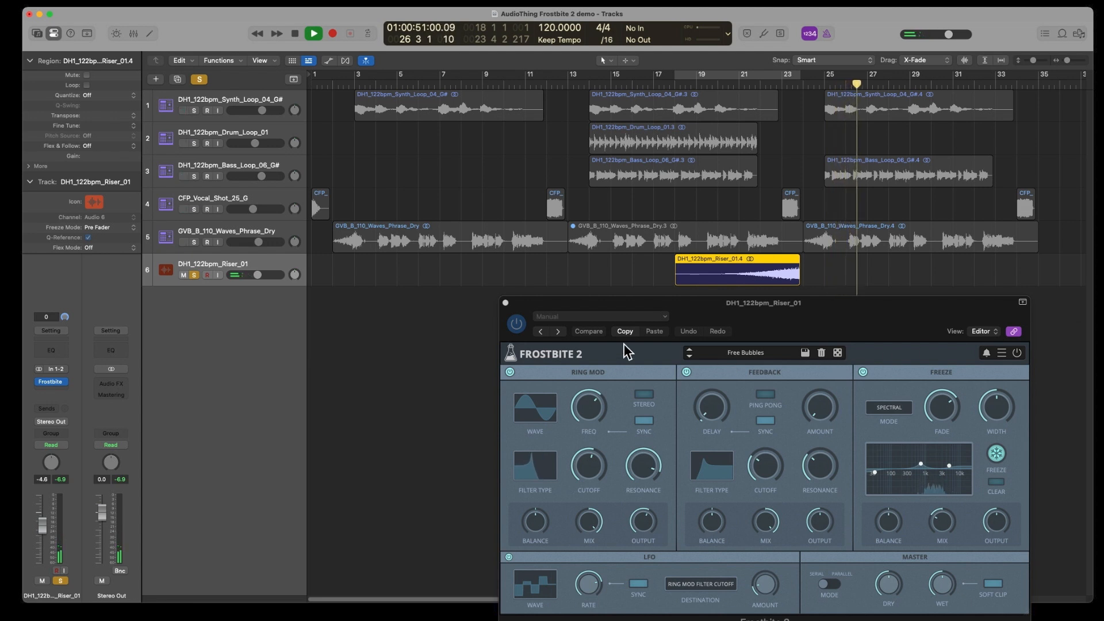
pyautogui.press('space')
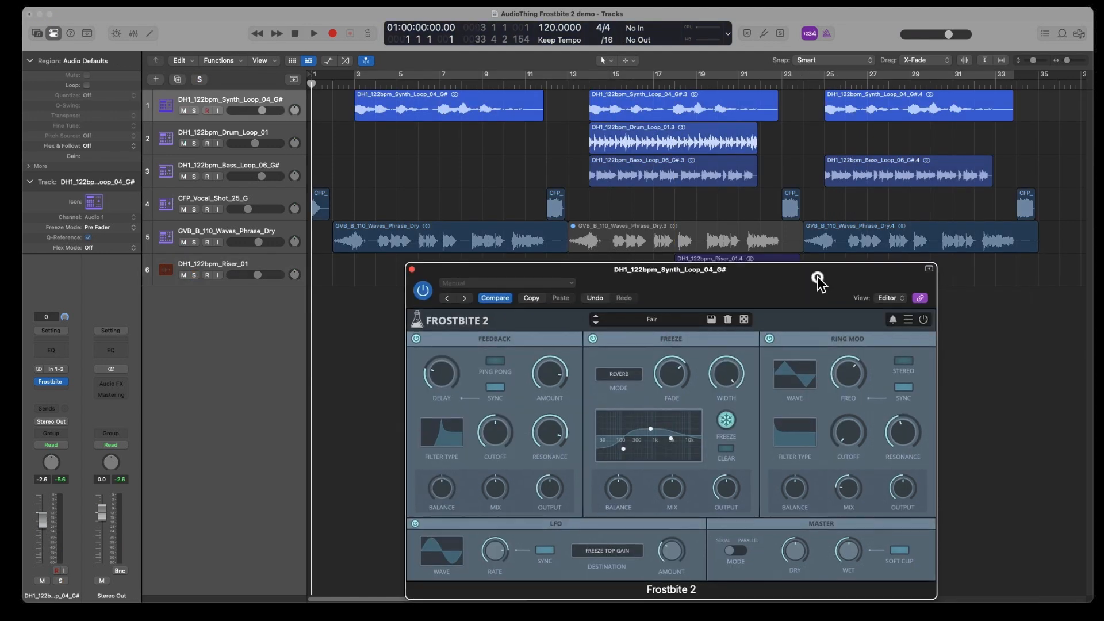
# - Play the full arrangement from bar 1 with all tracks unsoloed, and set the cycle range around all regions
pyautogui.moveTo(812, 277)
pyautogui.mouseDown()
pyautogui.moveTo(804, 290)
pyautogui.moveTo(803, 273)
pyautogui.mouseUp()
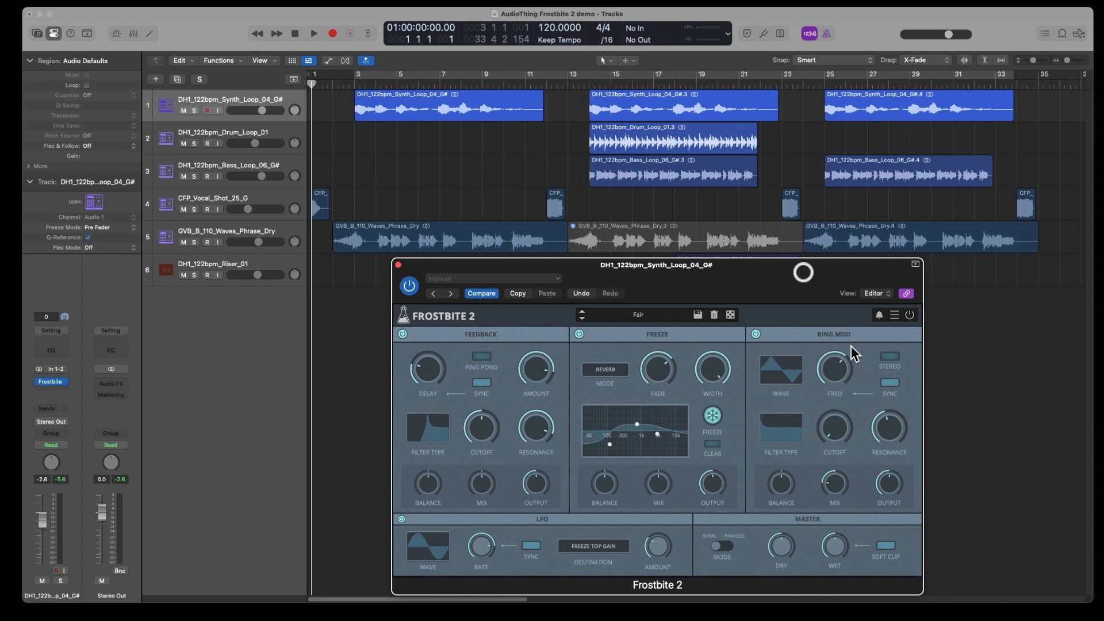
pyautogui.click(314, 35)
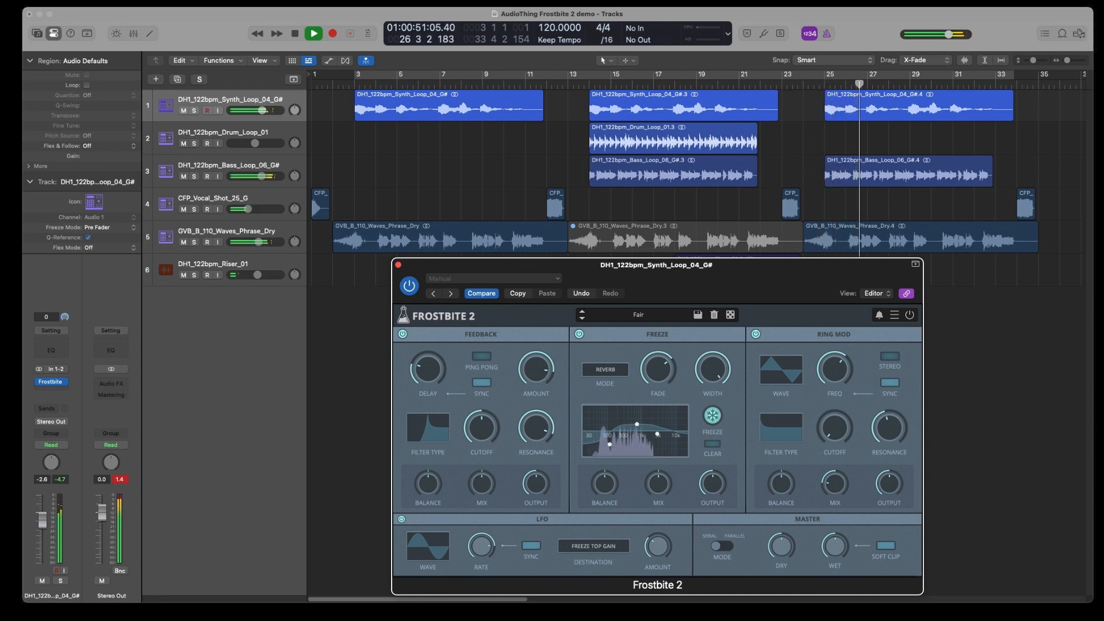
pyautogui.moveTo(1027, 339); pyautogui.dragTo(202, 25)
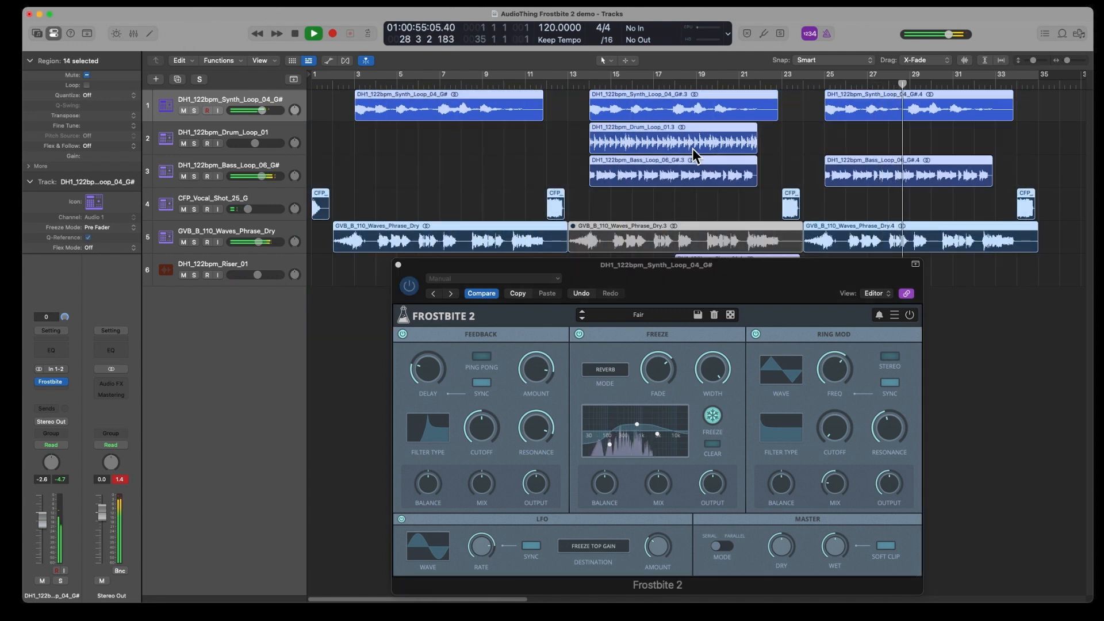
pyautogui.press('cmd+u')
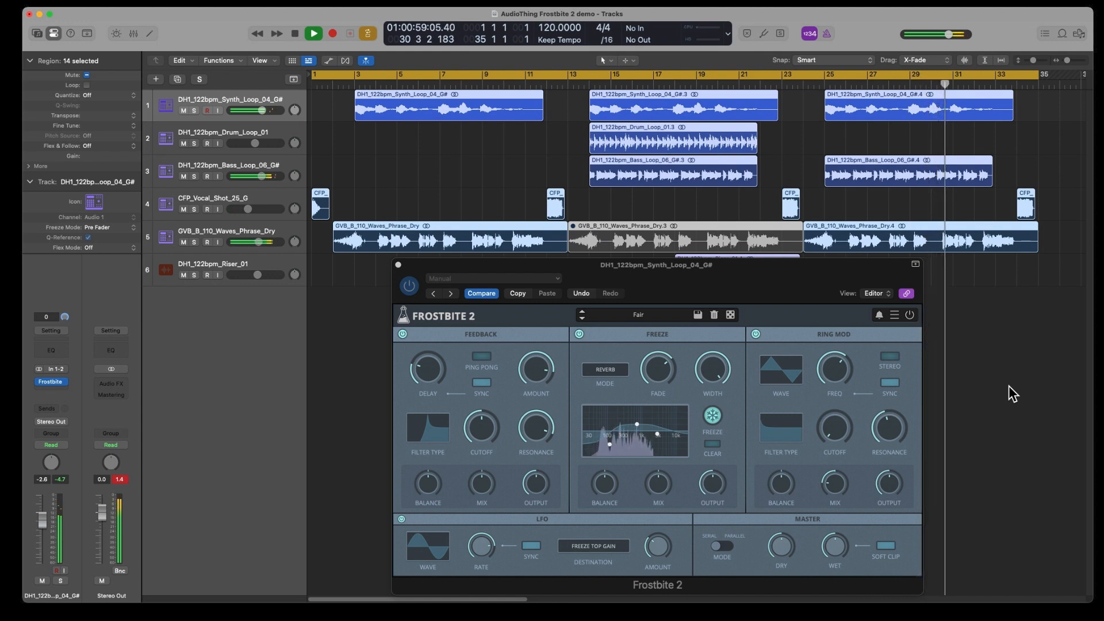
# - Bring up Frostbite for the GVB_B_110_Waves_Phrase_Dry track during playback, keeping the plug-in window clear of the track regions
pyautogui.moveTo(774, 276); pyautogui.dragTo(786, 320)
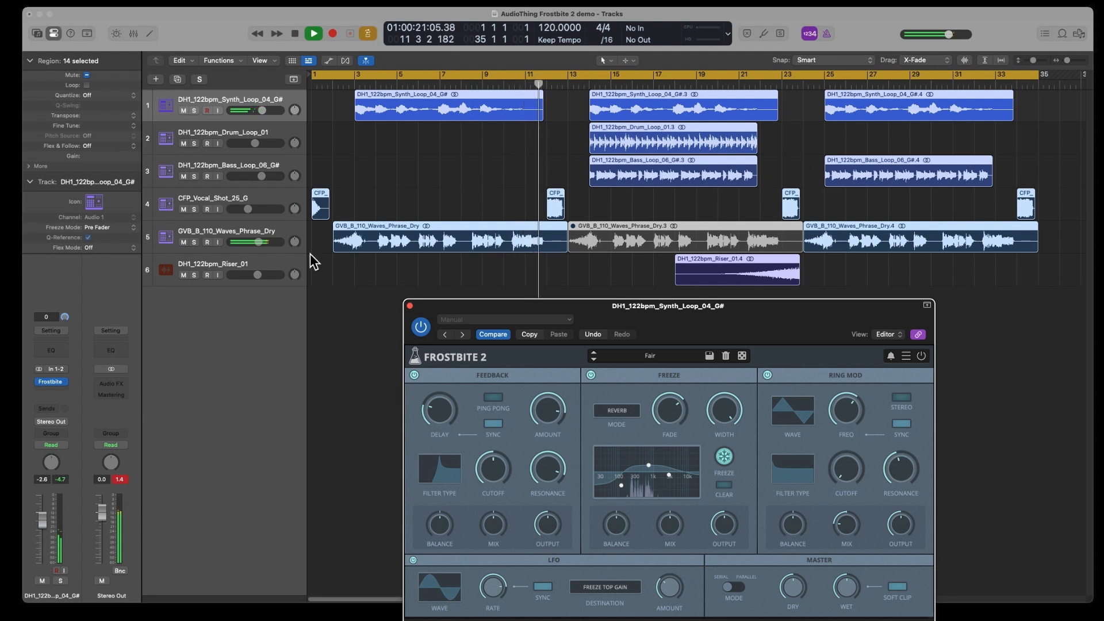
pyautogui.click(260, 230)
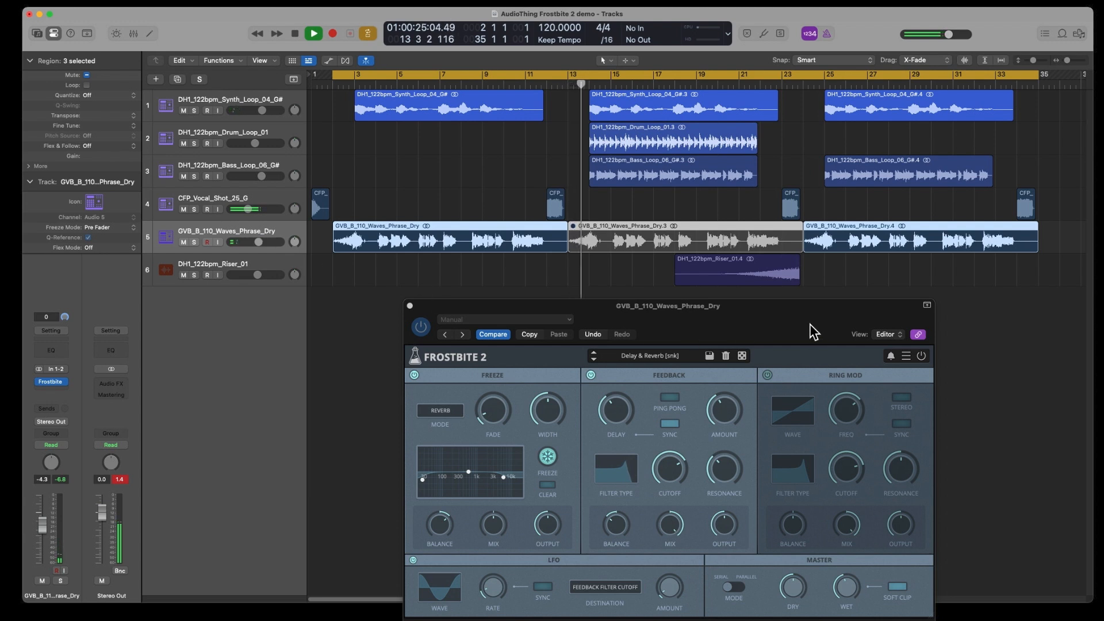
pyautogui.moveTo(814, 328); pyautogui.dragTo(804, 313)
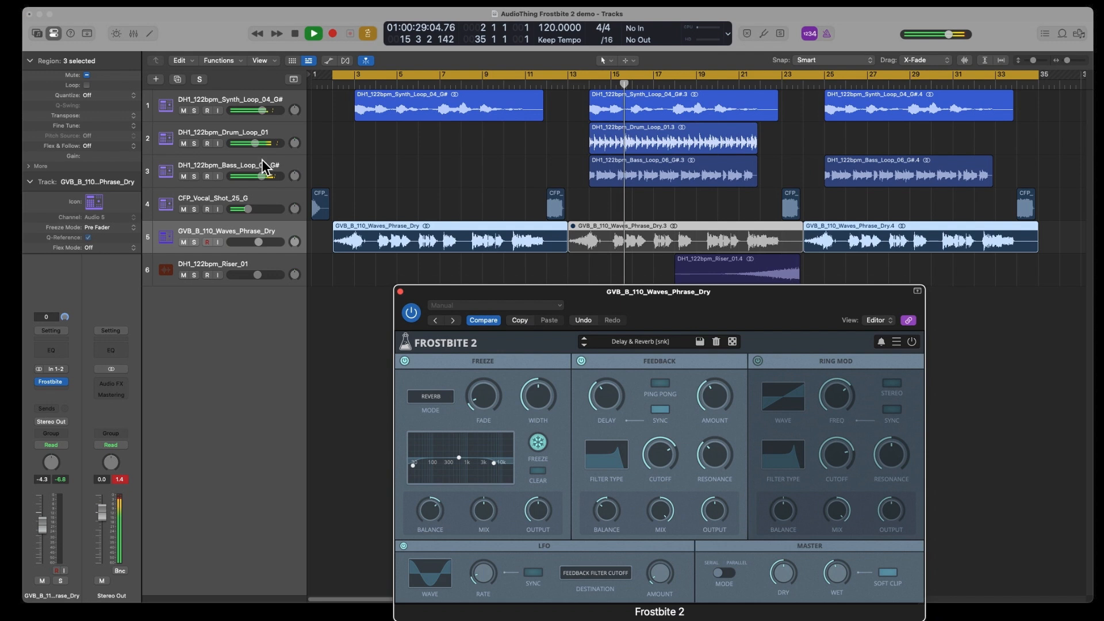
# - View Frostbite on the drum and bass loop tracks as the bar 14 section cycles, and turn cycling off to play to the end
pyautogui.click(282, 127)
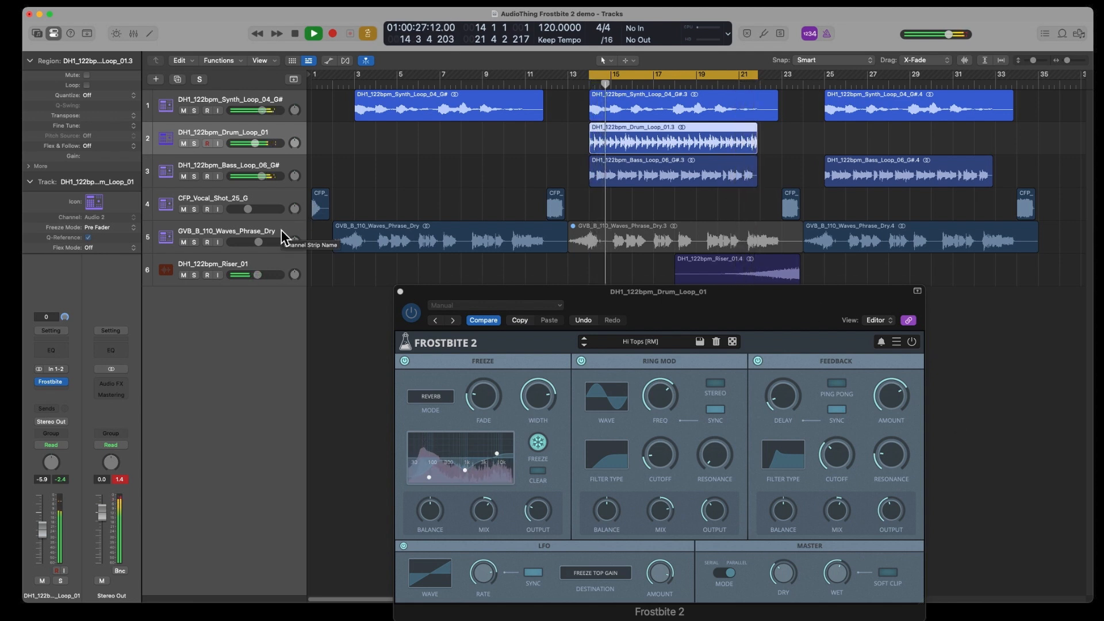
pyautogui.click(288, 171)
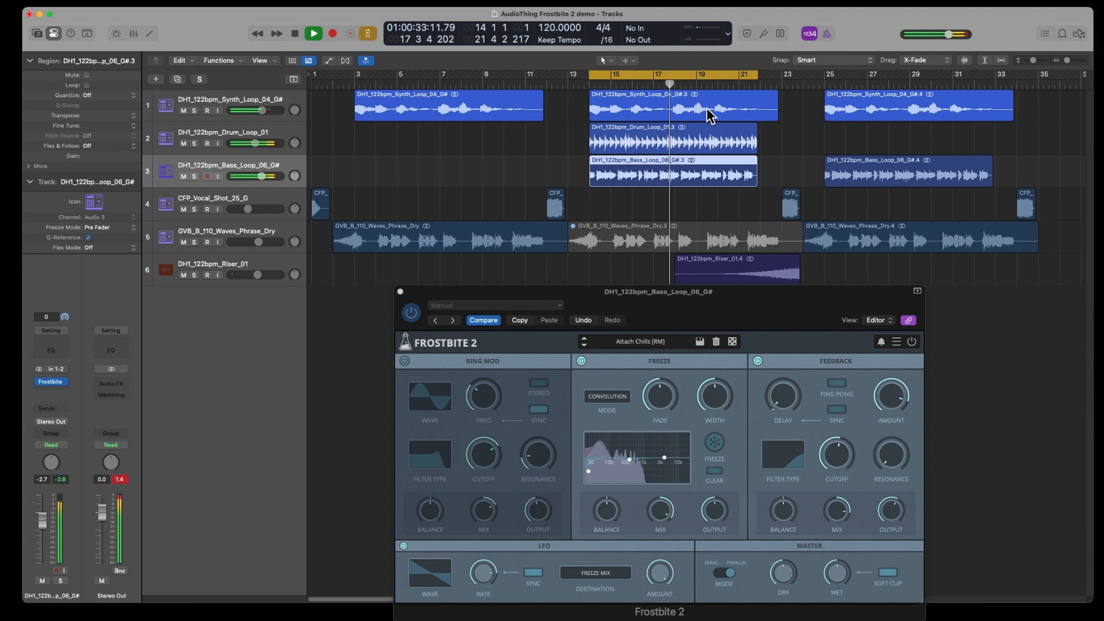
pyautogui.click(708, 74)
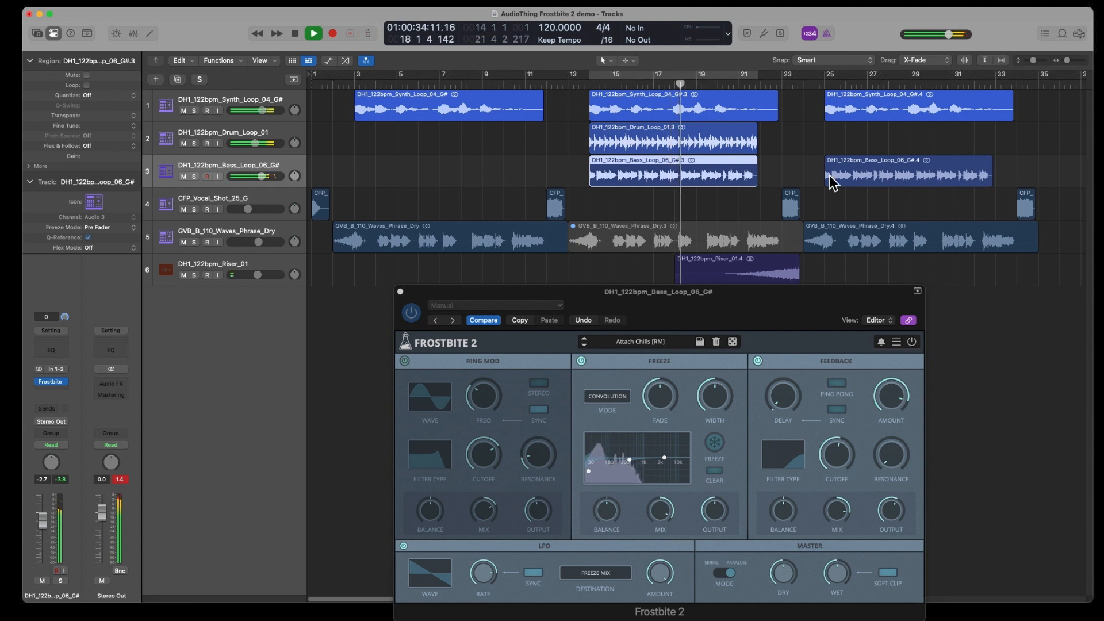
pyautogui.click(1025, 325)
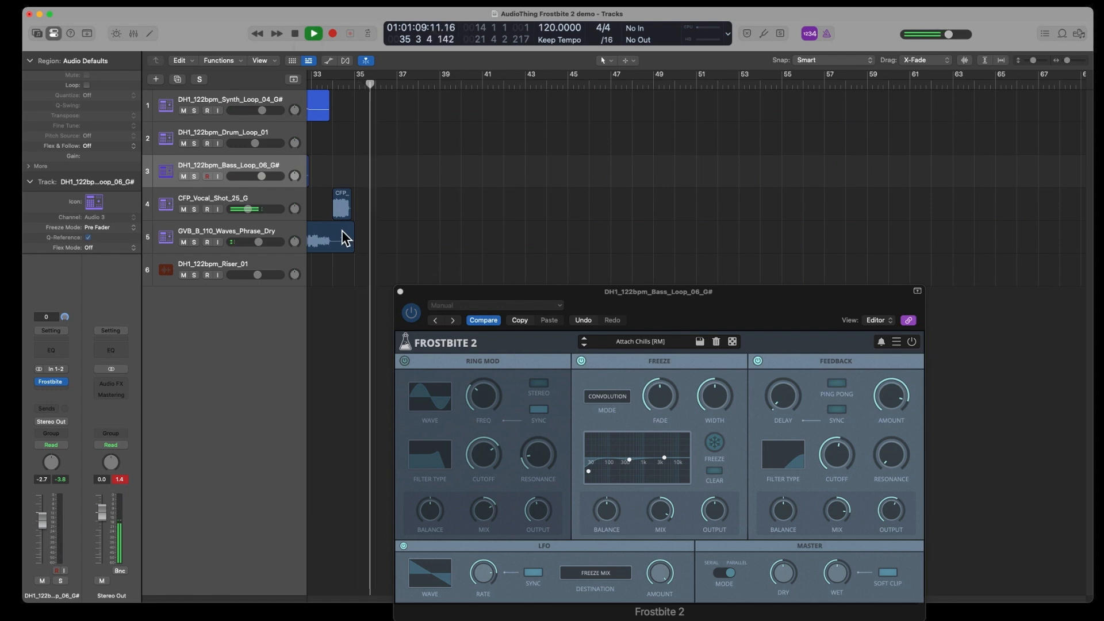
# - Close the Frostbite window and stop playback after the effect tail beyond the last regions
pyautogui.click(401, 292)
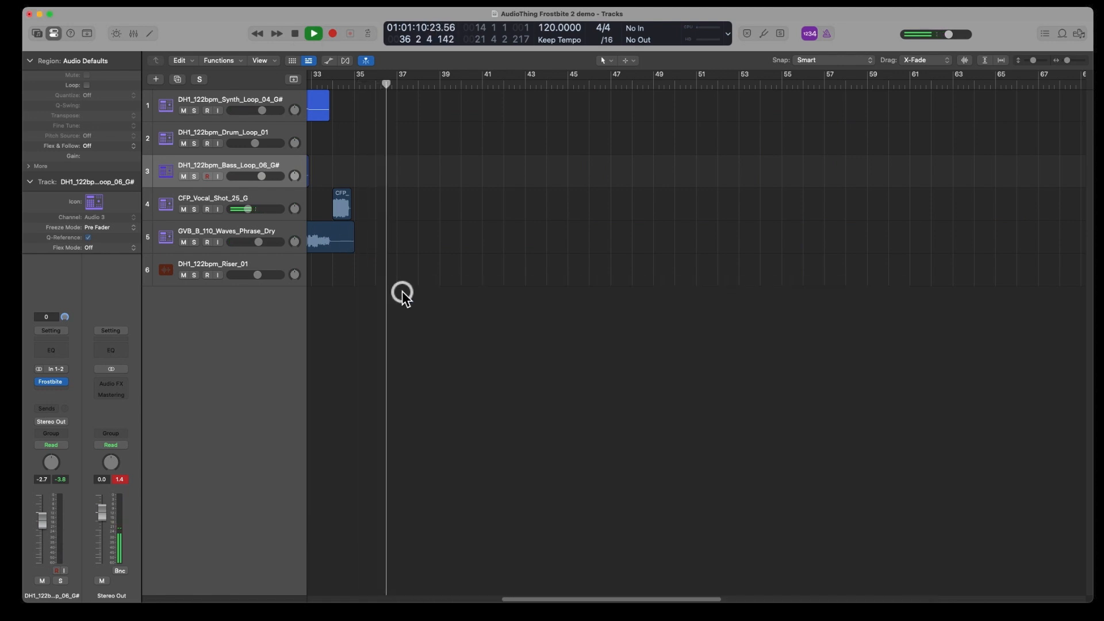
pyautogui.click(295, 33)
pyautogui.moveTo(332, 600); pyautogui.dragTo(320, 601)
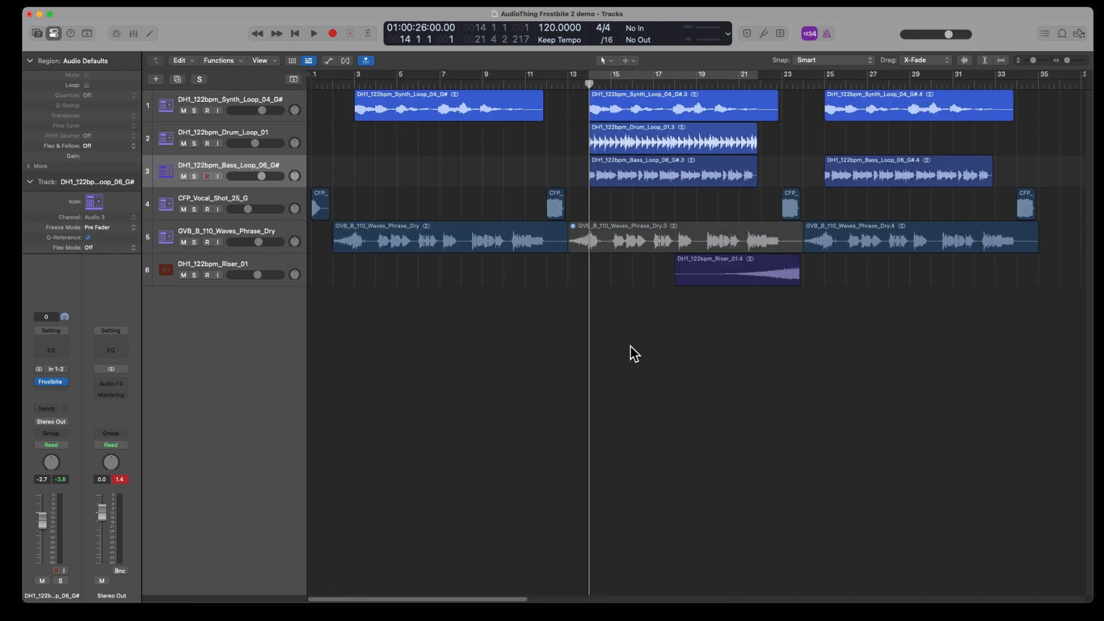
# - Reopen Frostbite on the DH1_122bpm_Bass_Loop_06_G# track and view its preset choices without loading another preset
pyautogui.click(52, 383)
pyautogui.moveTo(765, 298); pyautogui.dragTo(753, 221)
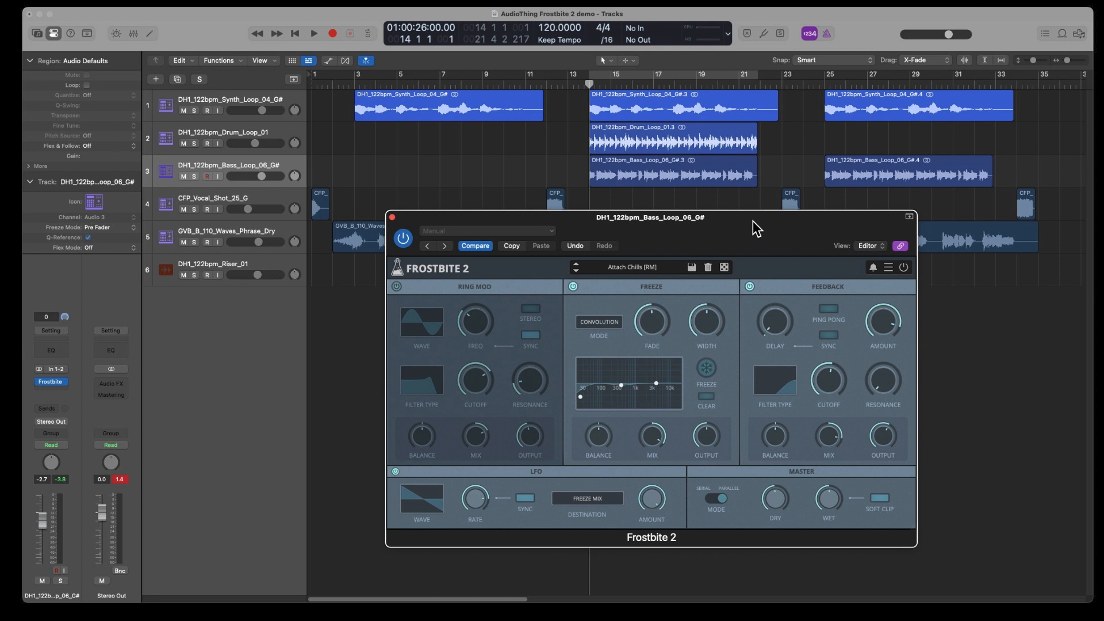
pyautogui.moveTo(719, 240); pyautogui.dragTo(709, 245)
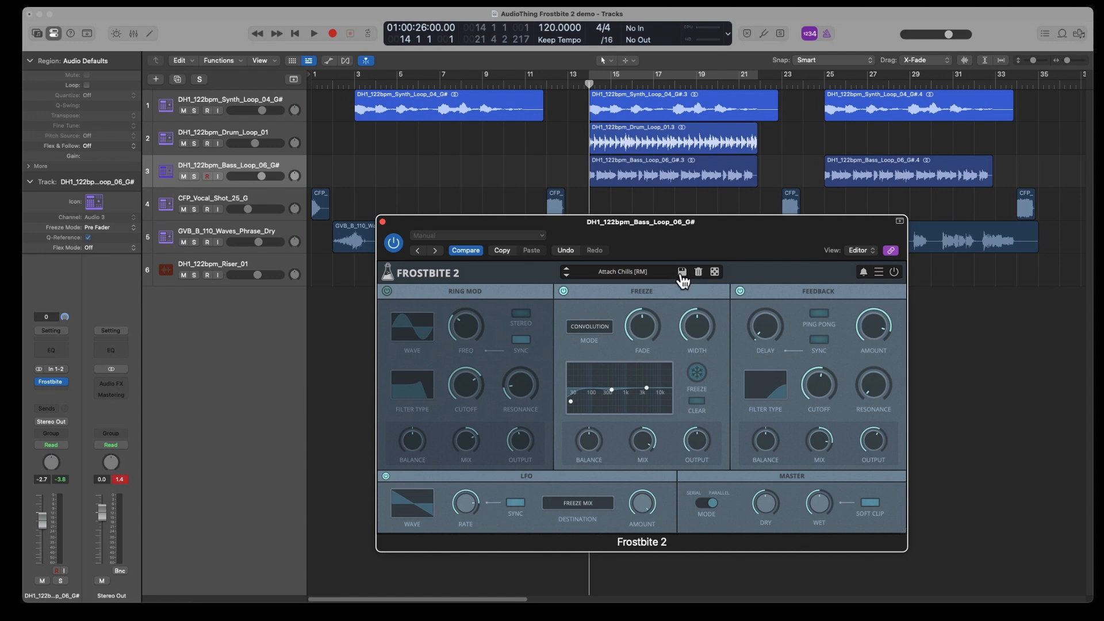
pyautogui.moveTo(727, 242); pyautogui.dragTo(732, 244)
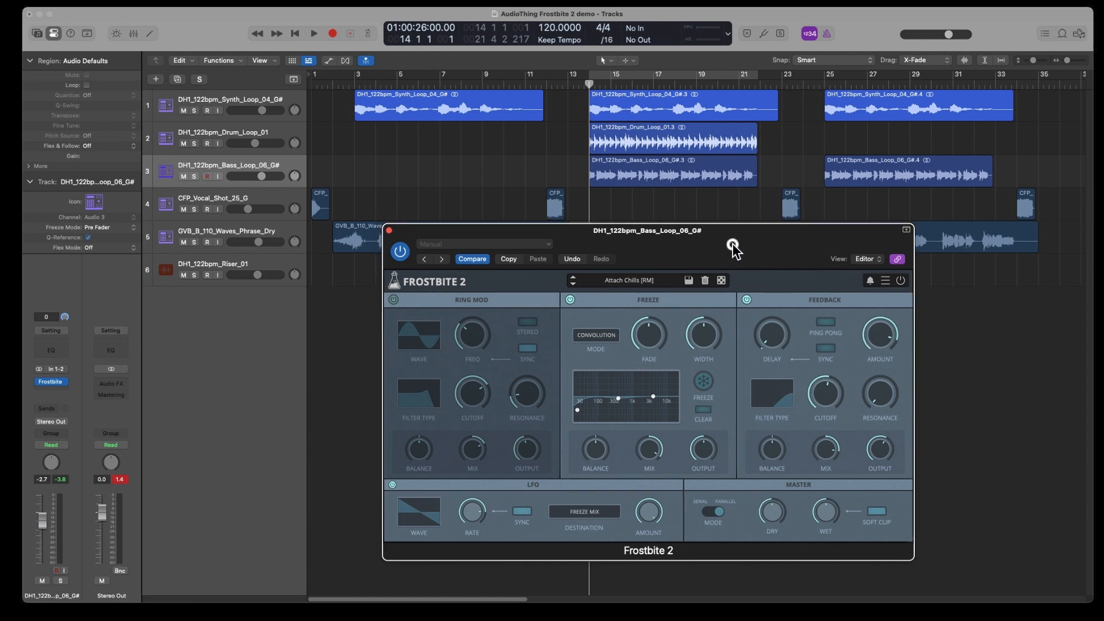
pyautogui.click(607, 274)
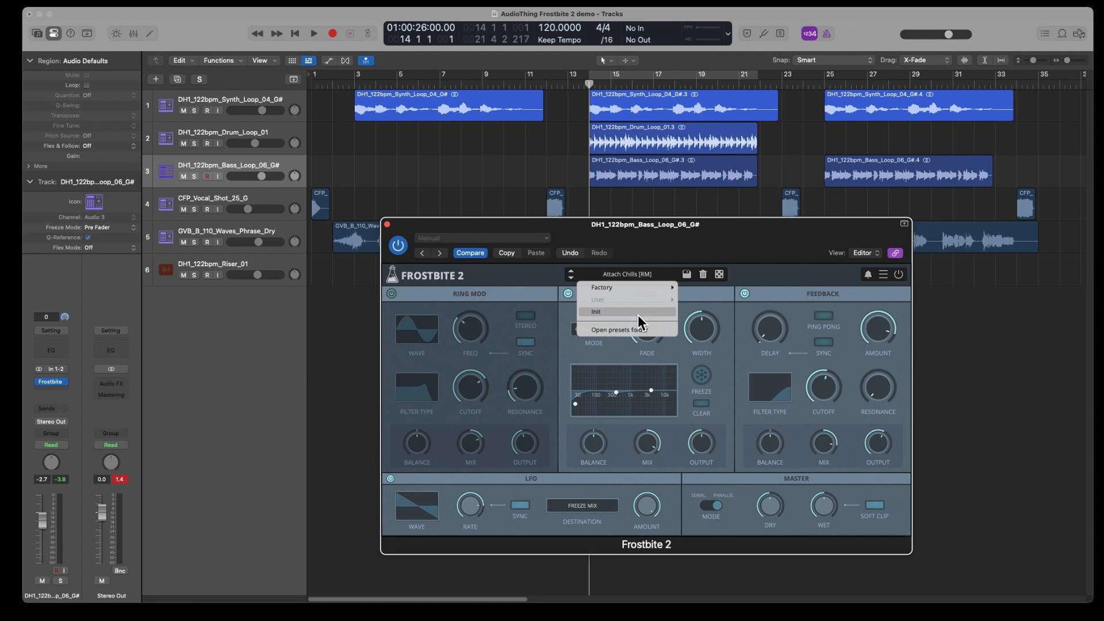
pyautogui.click(529, 275)
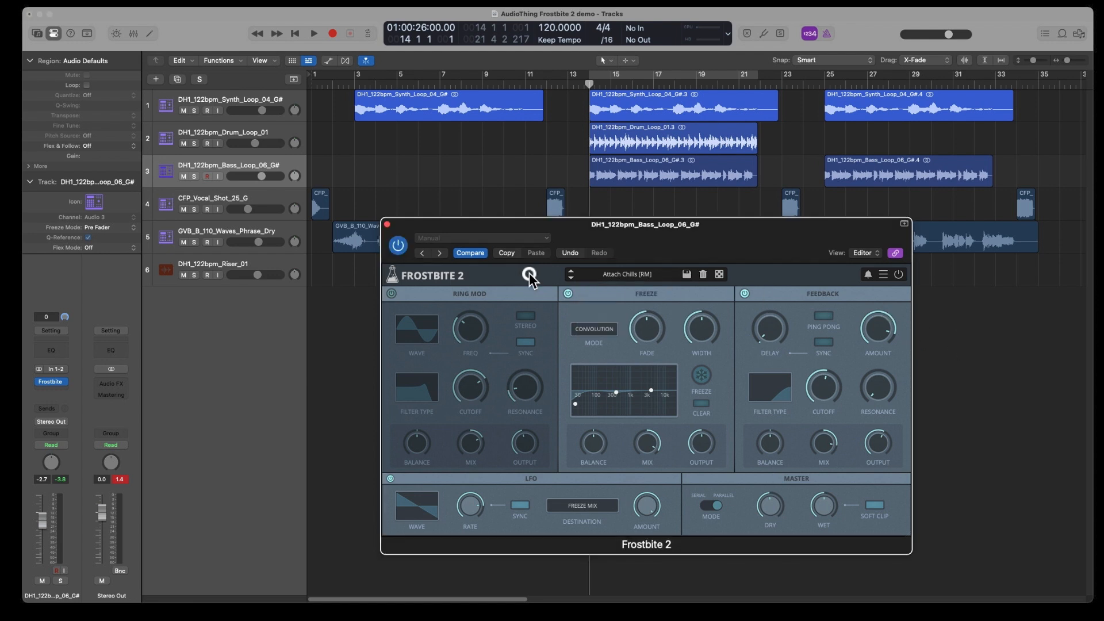